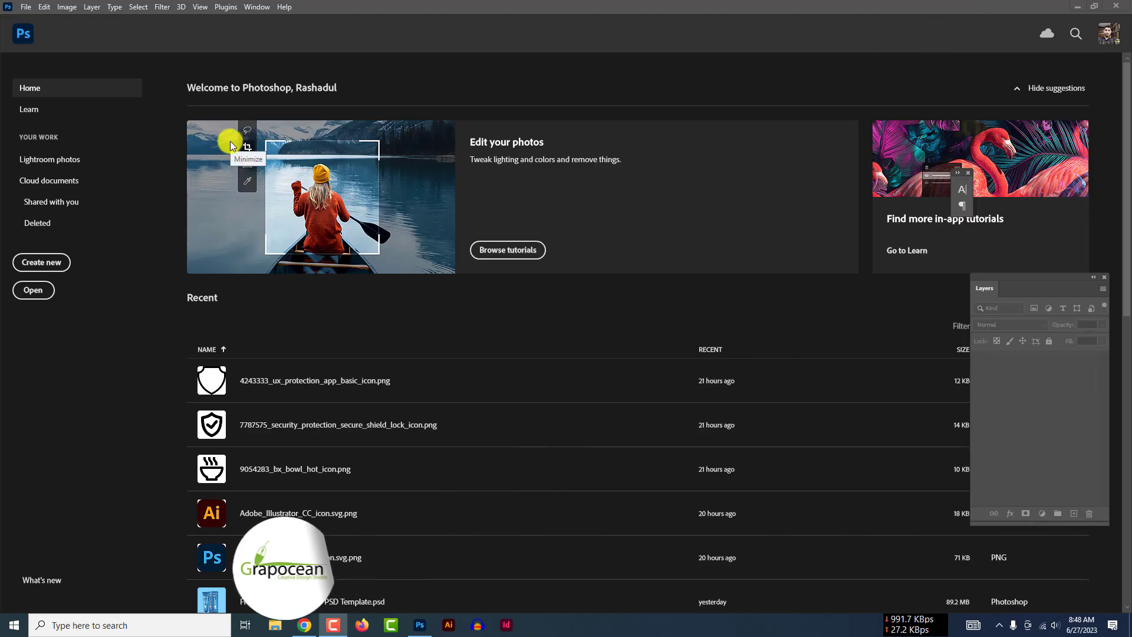
Create the 'Business Cards' document in inches: width 3.5, height 2, resolution 300 ppi
{"action": "left_click", "coordinate": [42, 262]}
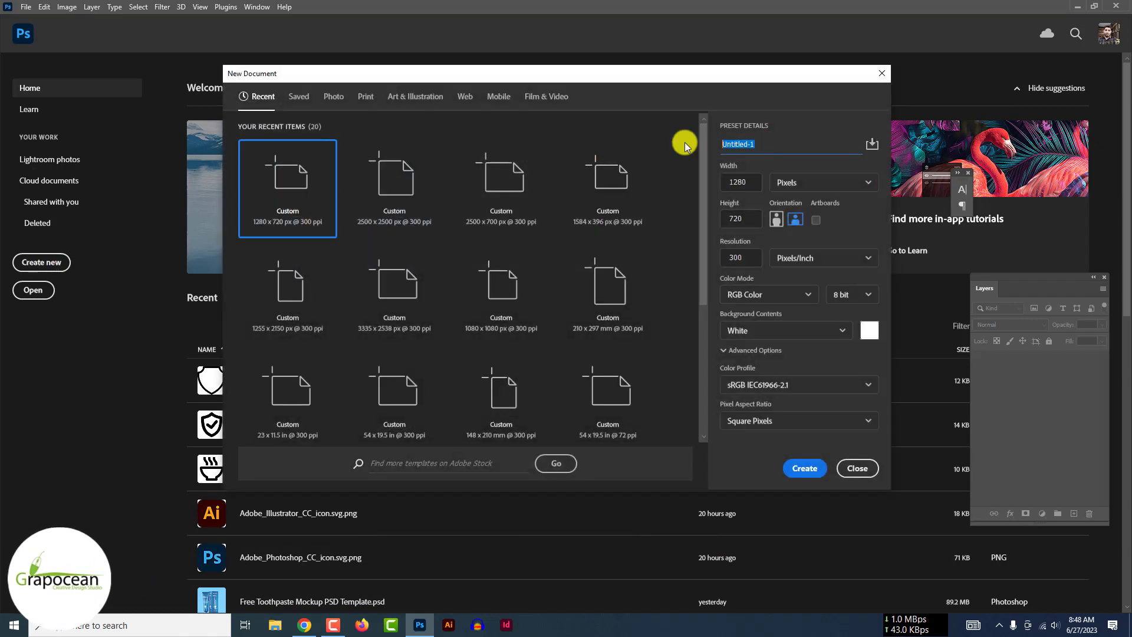
{"action": "type", "text": "Business Car"}
{"action": "type", "text": "dsB"}
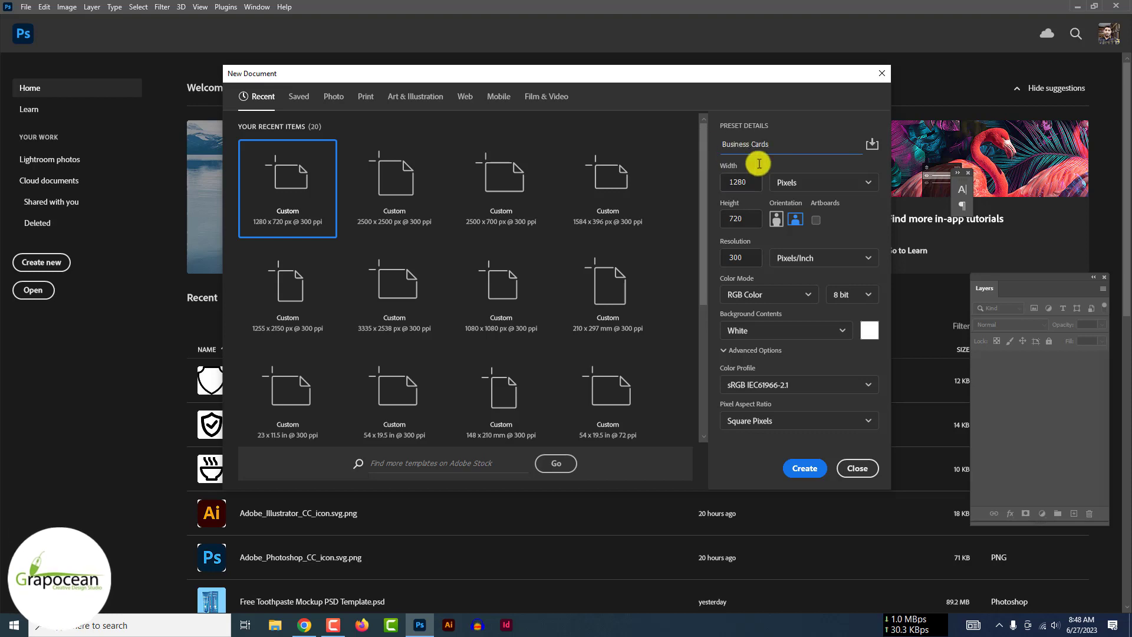
{"action": "left_click", "coordinate": [825, 182]}
{"action": "left_click", "coordinate": [790, 205]}
{"action": "left_click_drag", "start_coordinate": [757, 182], "coordinate": [702, 182]}
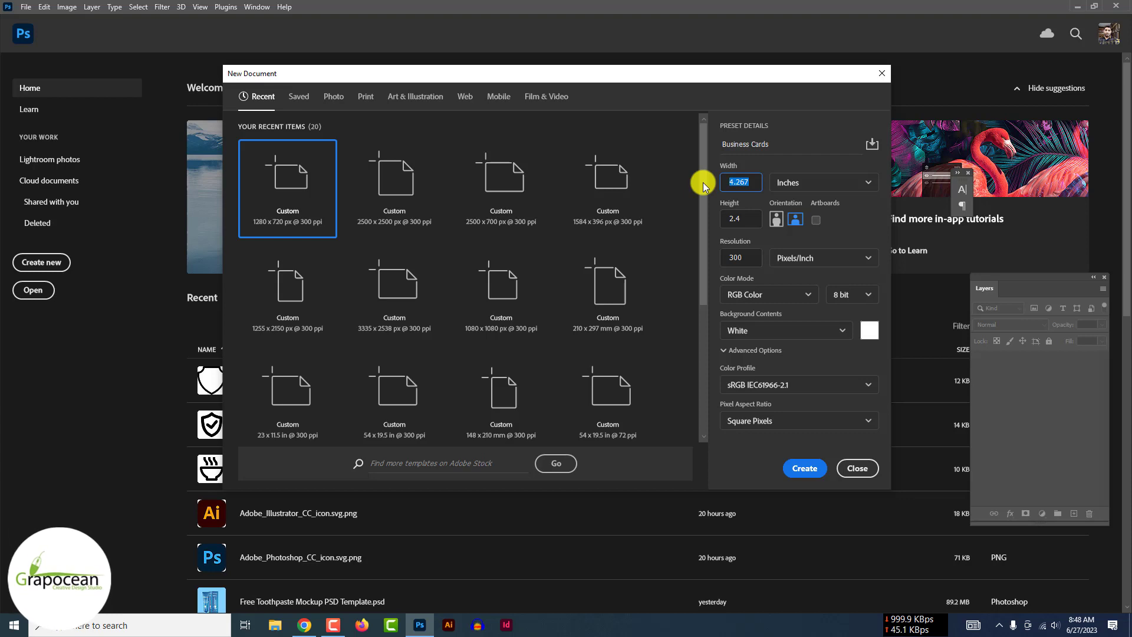
{"action": "type", "text": "3.5"}
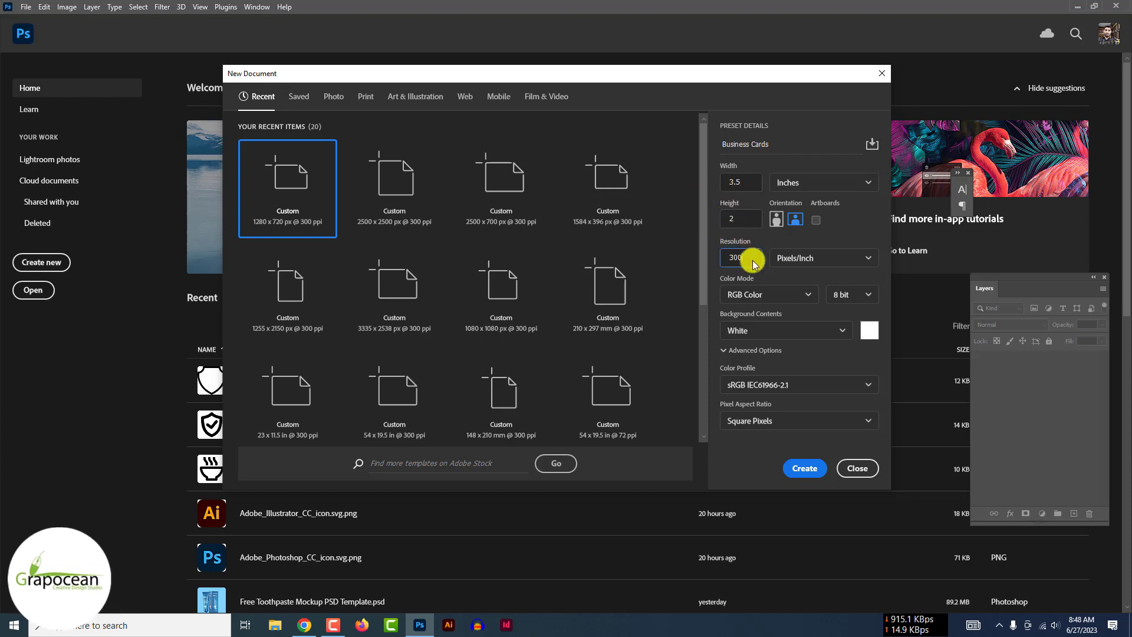
{"action": "left_click", "coordinate": [803, 469]}
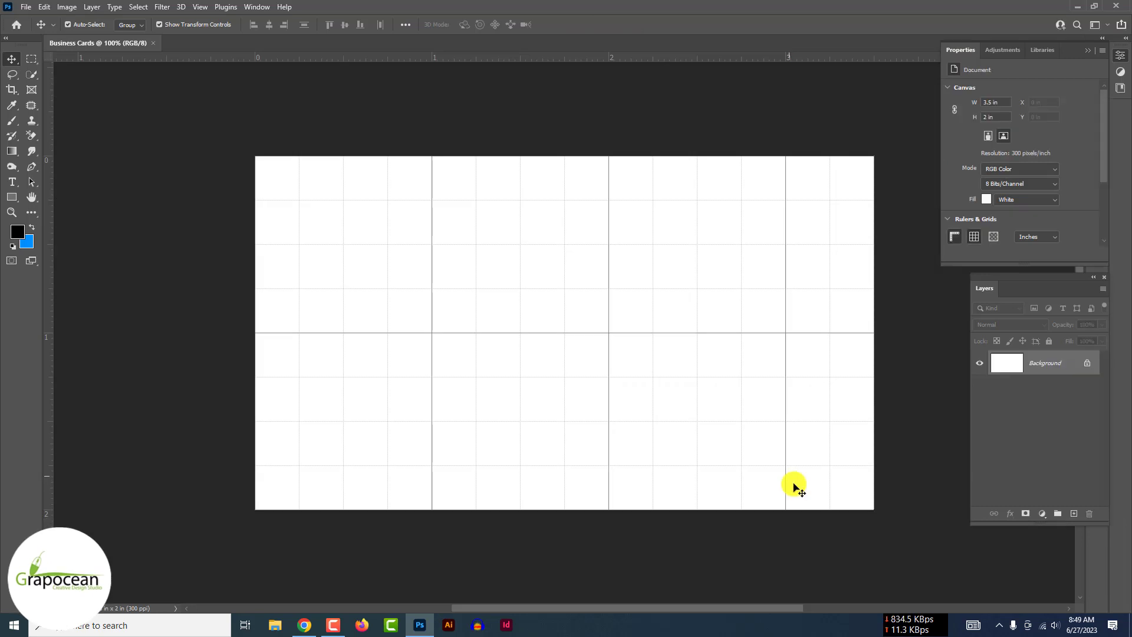
Add a guide layout with 0.125 in margins on every side and no row guides
{"action": "key", "text": "ctrl+apostrophe"}
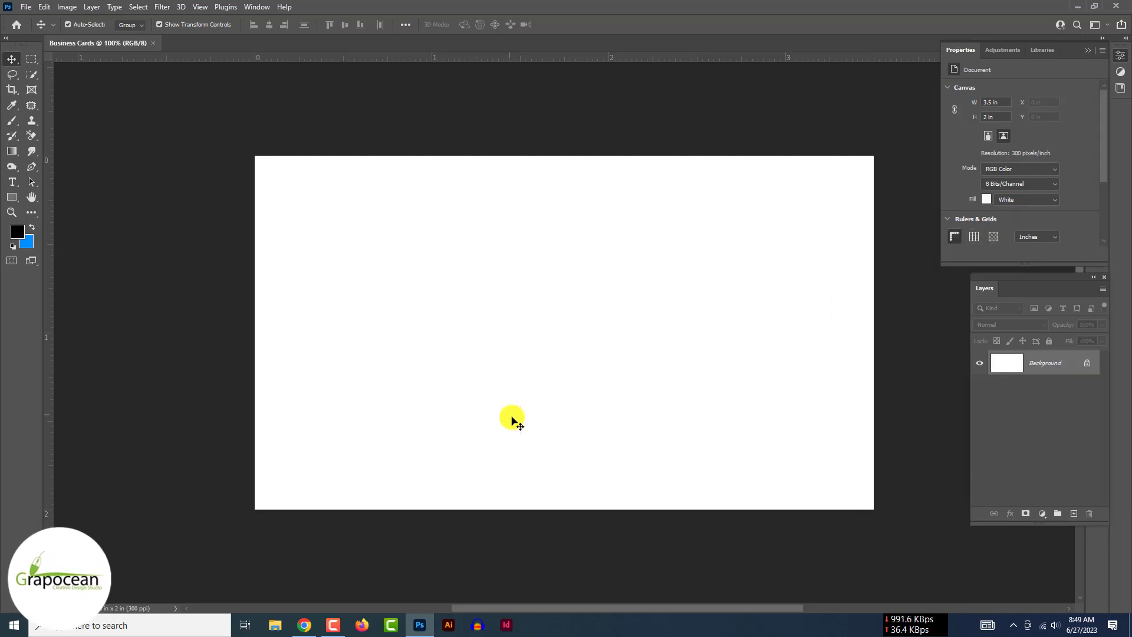
{"action": "scroll", "coordinate": [513, 422], "scroll_direction": "down", "scroll_amount": 3}
{"action": "left_click", "coordinate": [200, 7]}
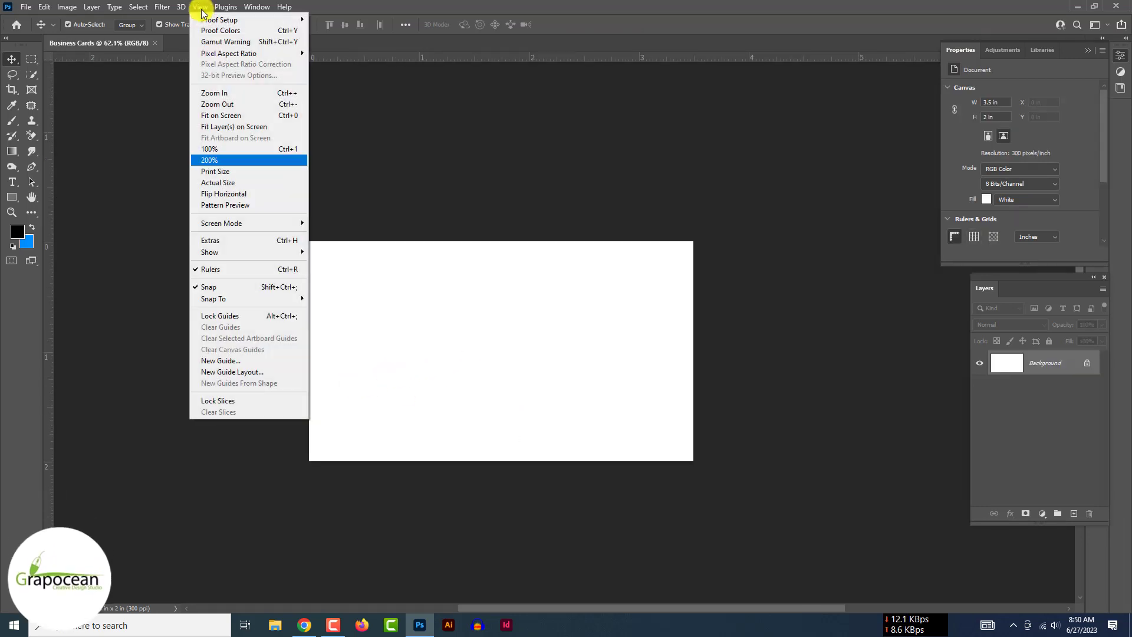
{"action": "left_click", "coordinate": [259, 372]}
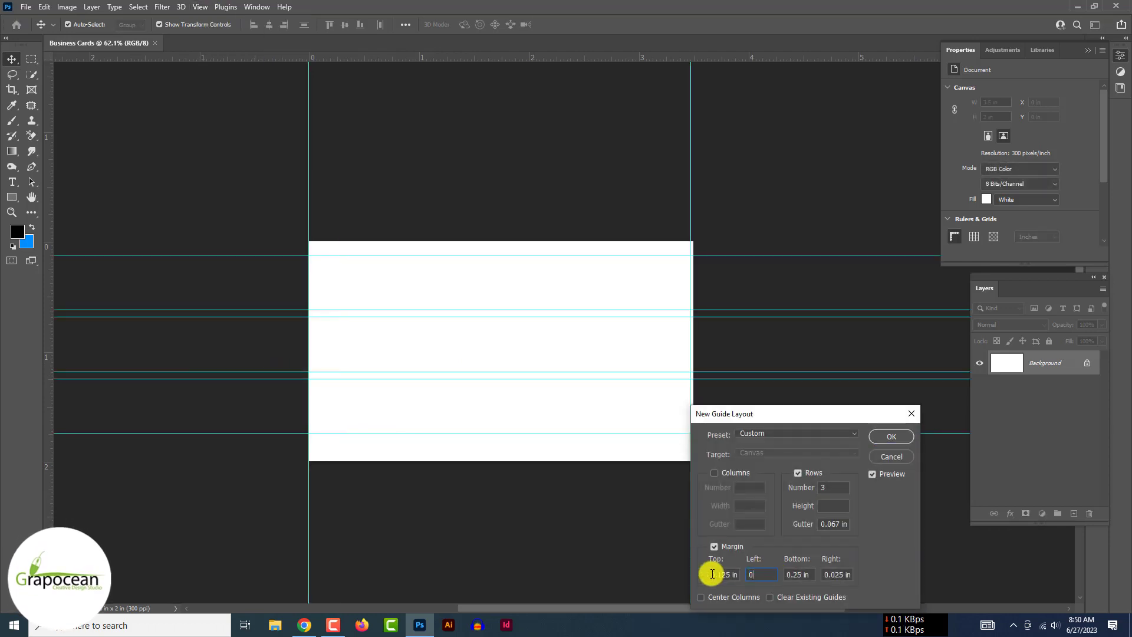
{"action": "type", "text": ".125"}
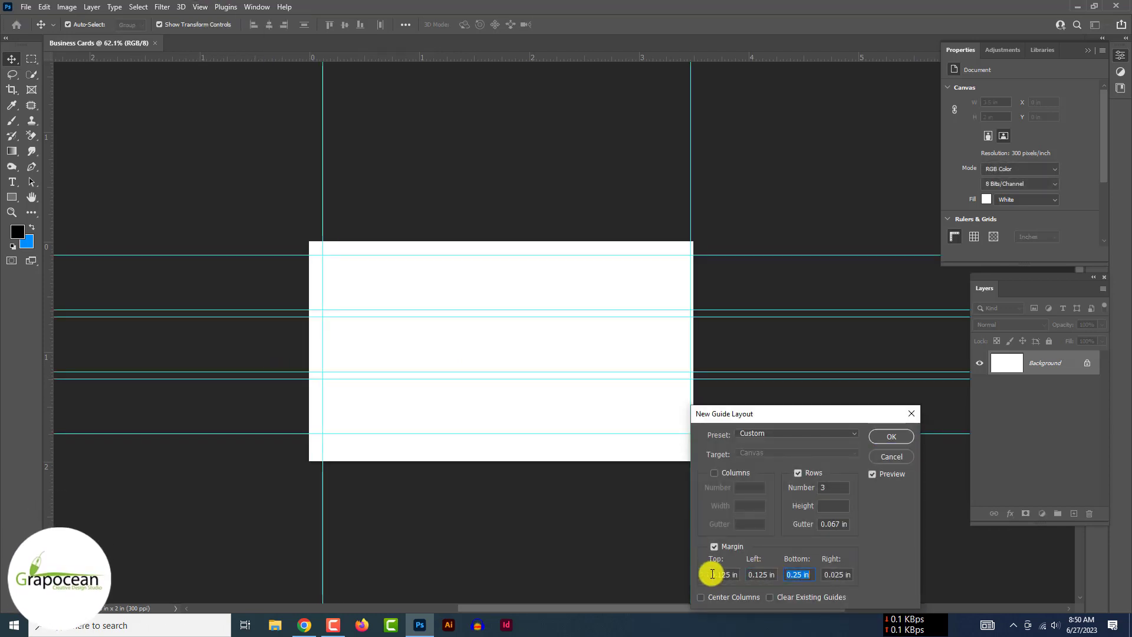
{"action": "type", "text": "0.125"}
{"action": "key", "text": "Tab"}
{"action": "type", "text": "0."}
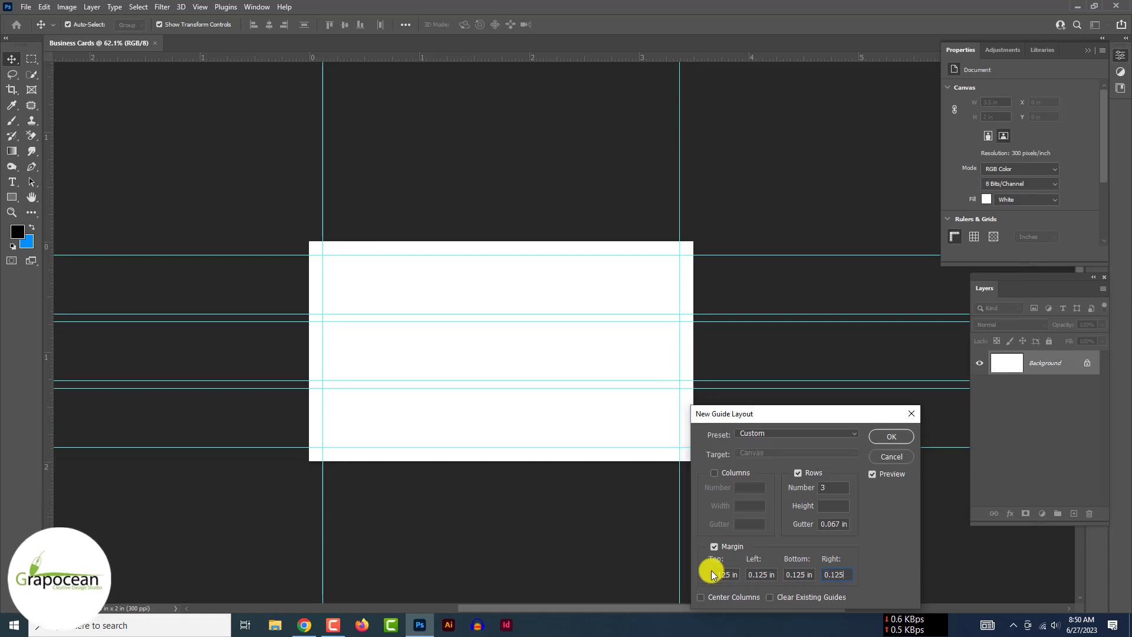
{"action": "left_click", "coordinate": [714, 546]}
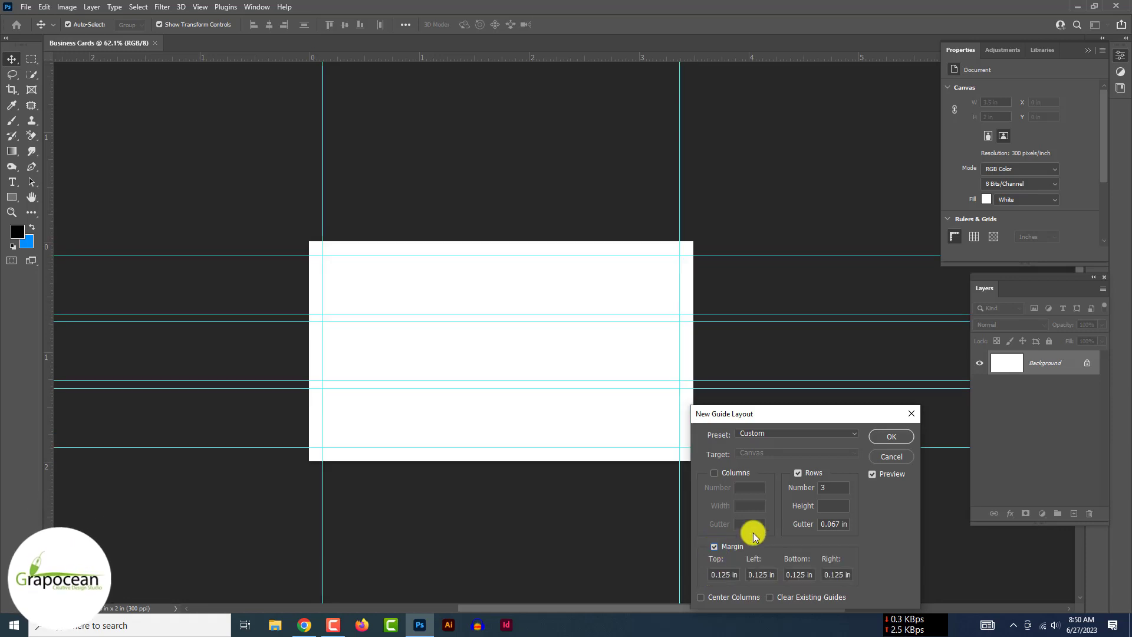
{"action": "left_click", "coordinate": [798, 473]}
{"action": "left_click", "coordinate": [891, 436]}
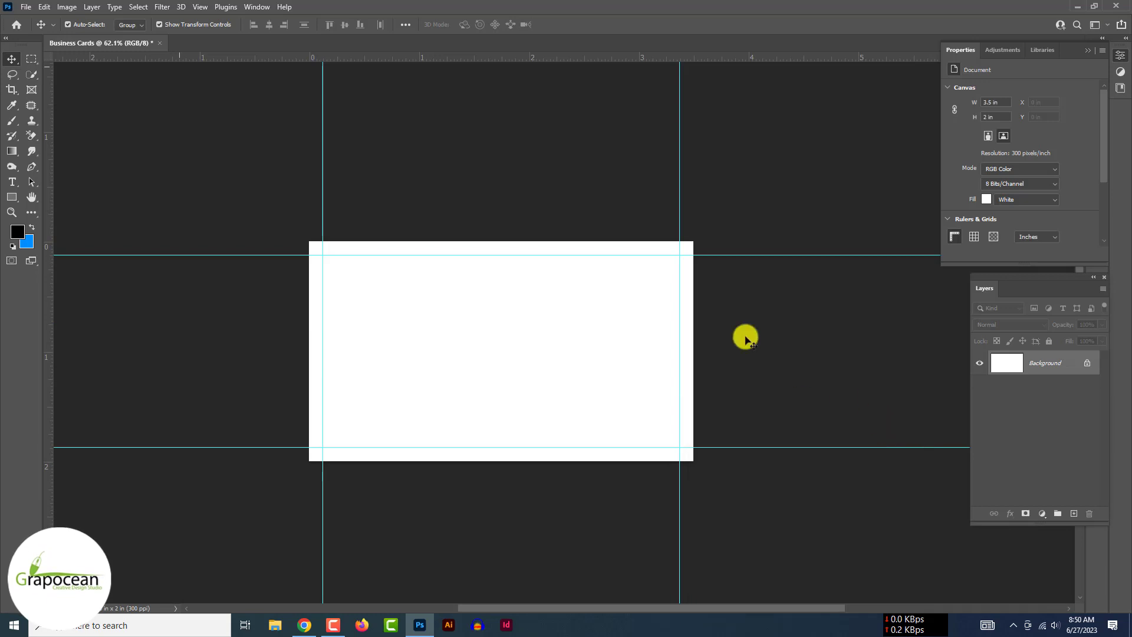
{"action": "left_click", "coordinate": [200, 7]}
{"action": "left_click", "coordinate": [265, 371]}
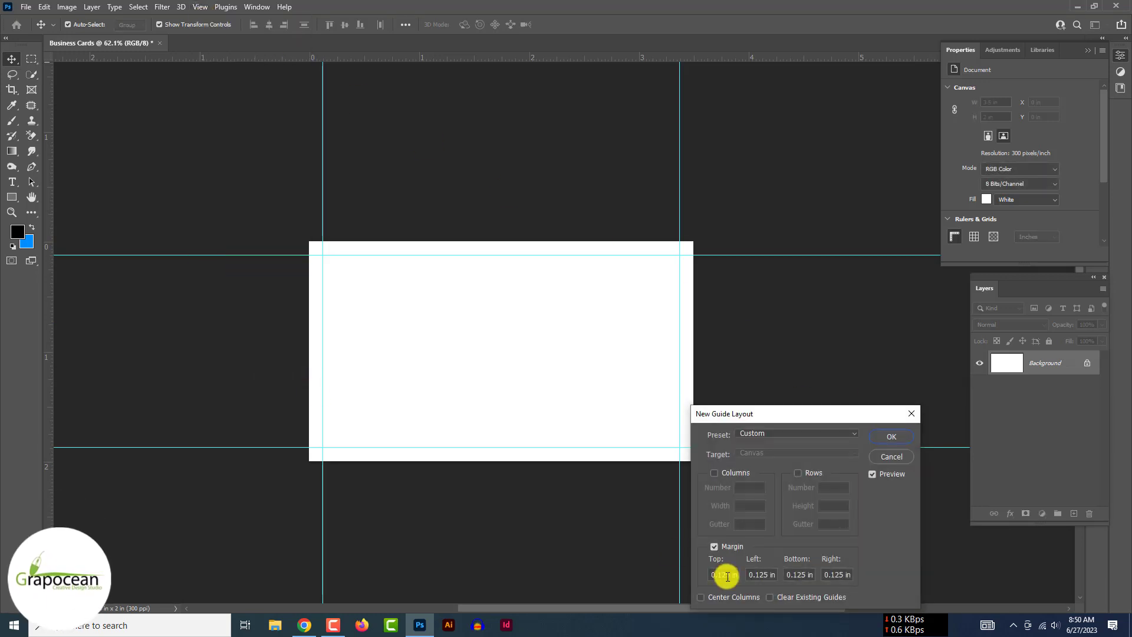
{"action": "key", "text": "Return"}
Add a Solid Color fill layer in dark grey #191919
{"action": "left_click", "coordinate": [1042, 513]}
{"action": "left_click", "coordinate": [1088, 306]}
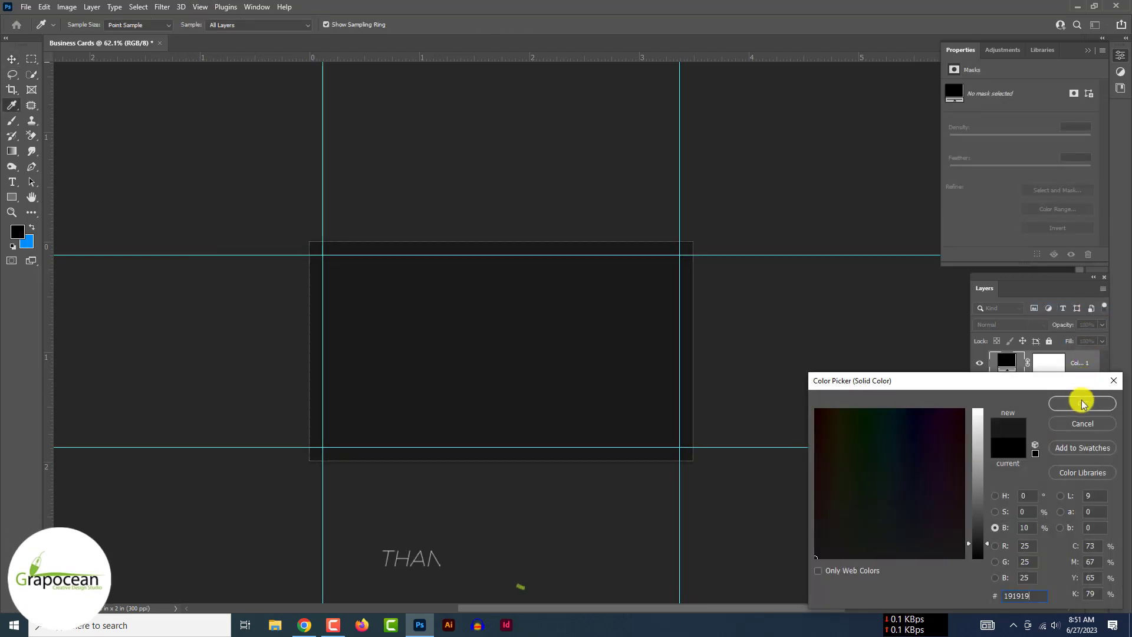
{"action": "left_click", "coordinate": [1079, 400]}
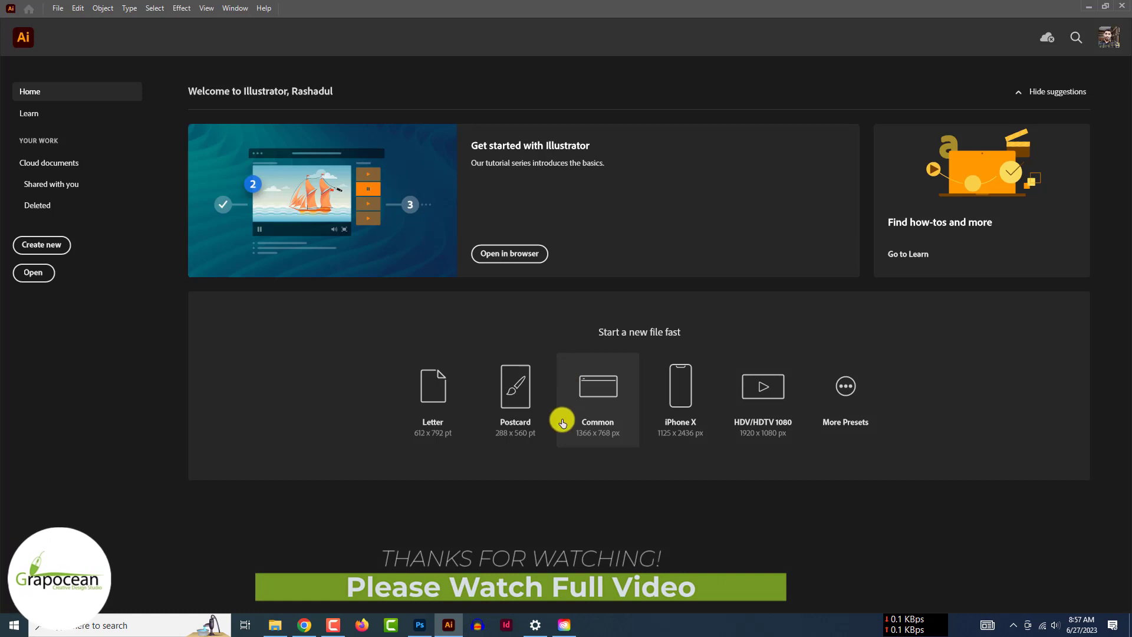
Start a new Illustrator document and draw a long, thin rectangle
{"action": "left_click", "coordinate": [56, 244]}
{"action": "left_click", "coordinate": [790, 495]}
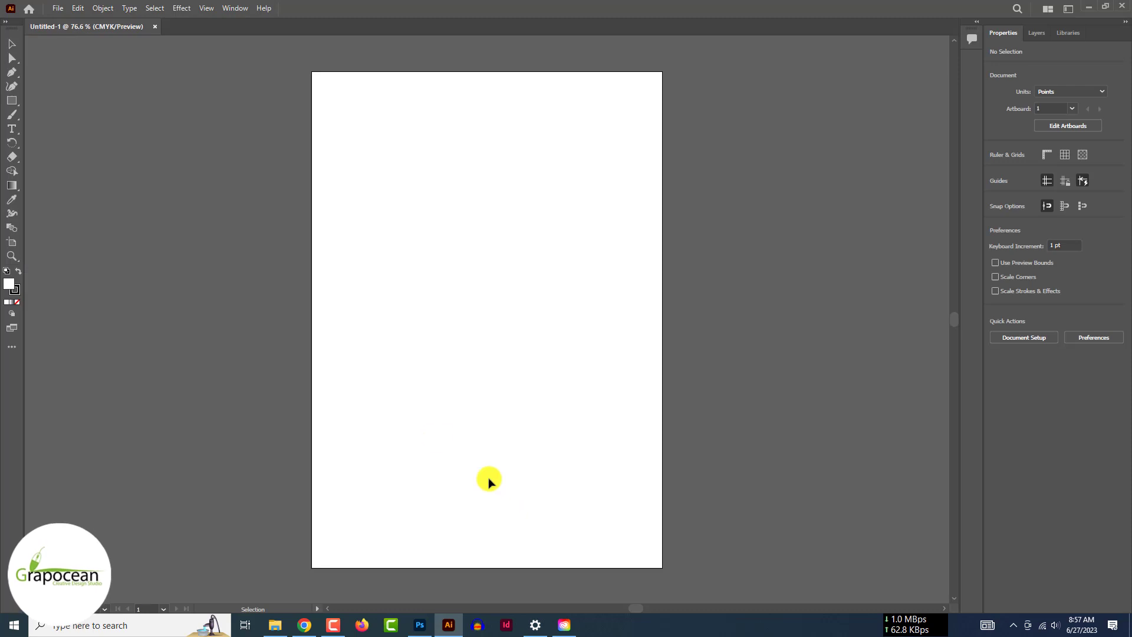
{"action": "right_click", "coordinate": [11, 105]}
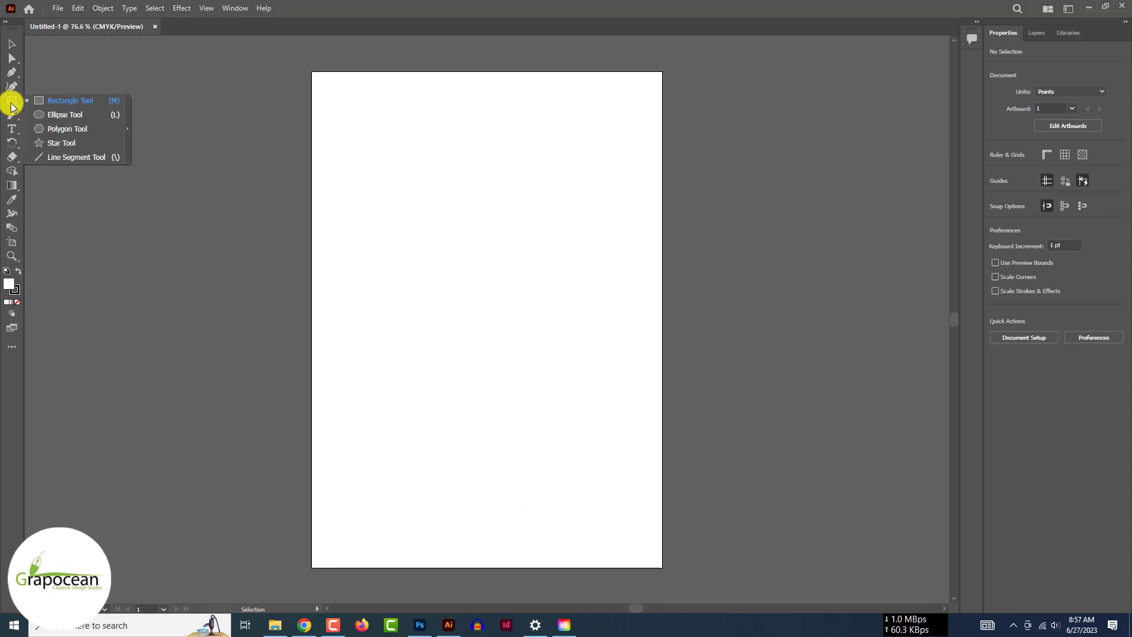
{"action": "left_click", "coordinate": [54, 100]}
{"action": "left_click_drag", "start_coordinate": [328, 229], "coordinate": [530, 242]}
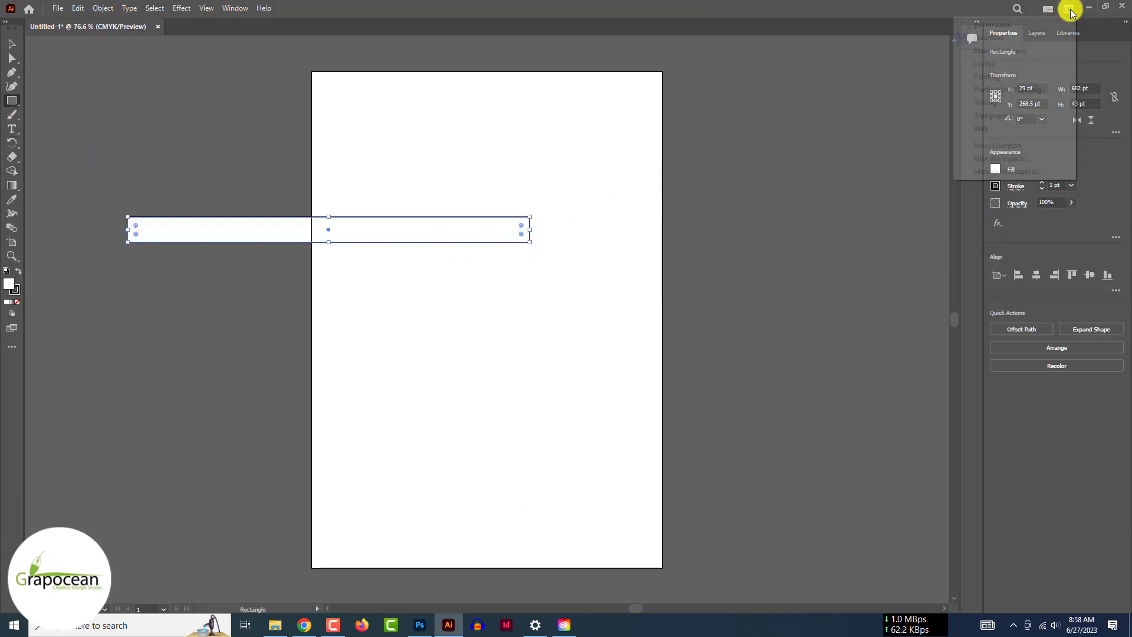
In the Essentials Classic workspace, merge the rectangle's right anchors into a tapered point
{"action": "left_click", "coordinate": [1047, 8]}
{"action": "left_click", "coordinate": [1038, 48]}
{"action": "left_click", "coordinate": [13, 64]}
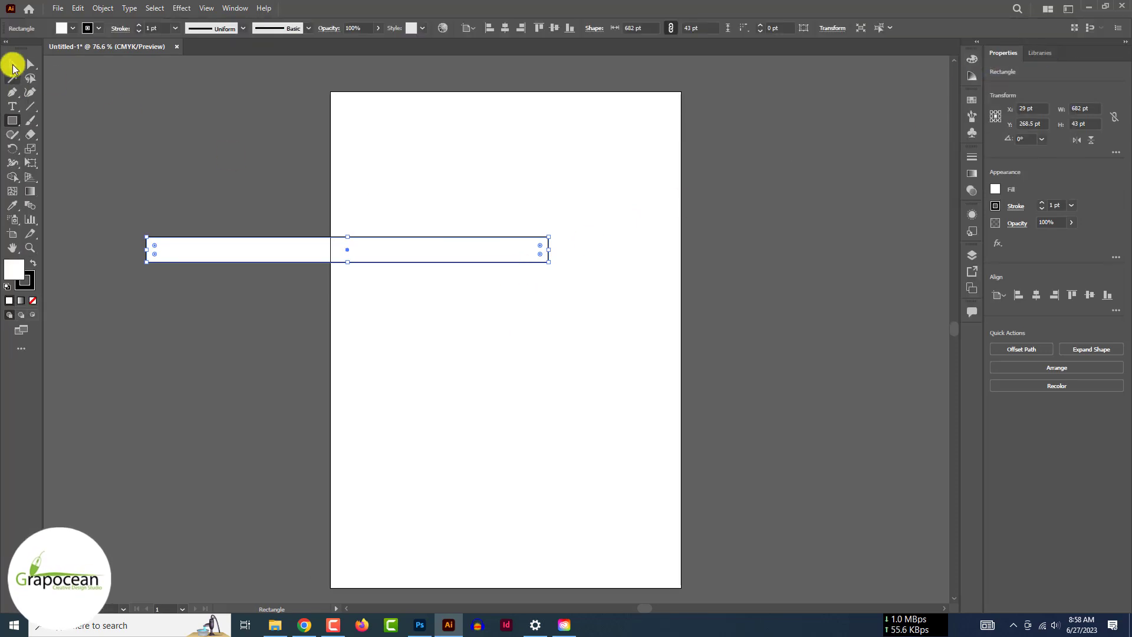
{"action": "left_click", "coordinate": [215, 156]}
{"action": "mouse_move", "coordinate": [383, 253]}
{"action": "left_mouse_down"}
{"action": "mouse_move", "coordinate": [574, 241]}
{"action": "mouse_move", "coordinate": [521, 252]}
{"action": "left_mouse_up"}
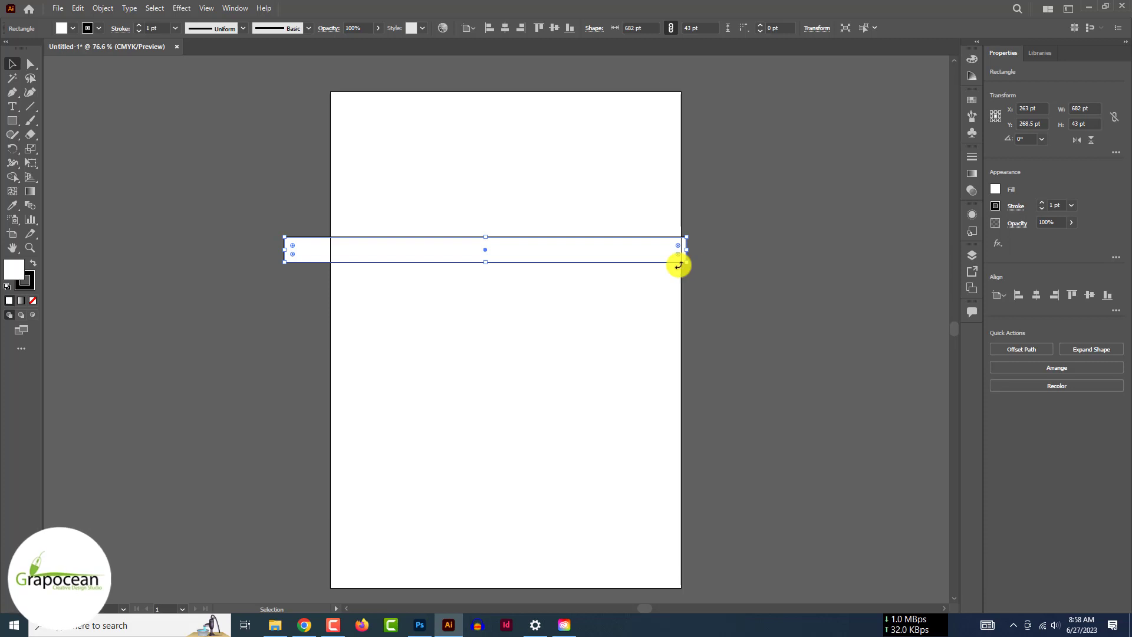
{"action": "left_click", "coordinate": [30, 64]}
{"action": "left_click_drag", "start_coordinate": [684, 263], "coordinate": [688, 247]}
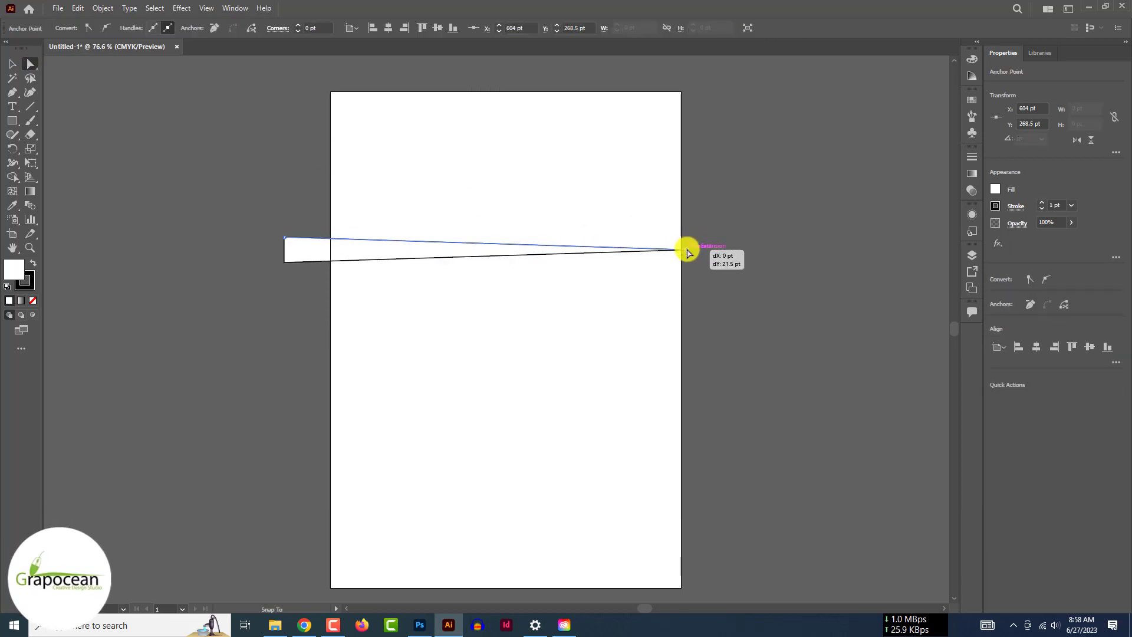
{"action": "left_click_drag", "start_coordinate": [688, 247], "coordinate": [686, 250]}
{"action": "left_click", "coordinate": [273, 273]}
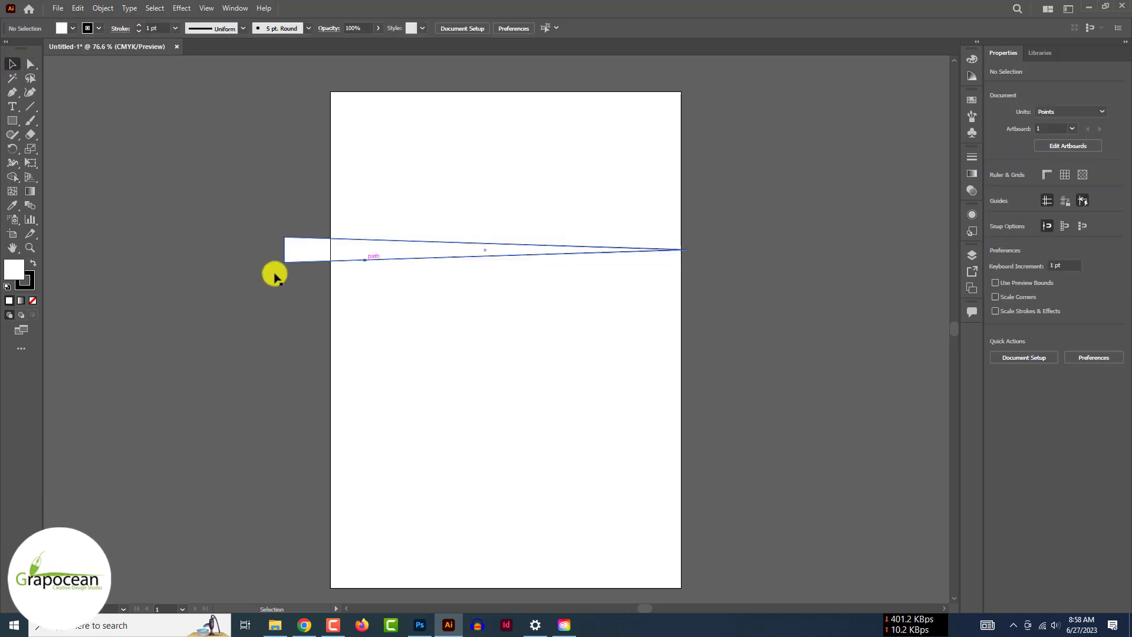
{"action": "left_click_drag", "start_coordinate": [277, 253], "coordinate": [64, 254]}
Give the ray no stroke and a black fill, and stretch it longer to the right
{"action": "key", "text": "ctrl+minus"}
{"action": "key", "text": "ctrl+minus"}
{"action": "key", "text": "ctrl+minus"}
{"action": "scroll", "coordinate": [255, 195], "scroll_direction": "up", "scroll_amount": 3}
{"action": "left_click", "coordinate": [218, 183]}
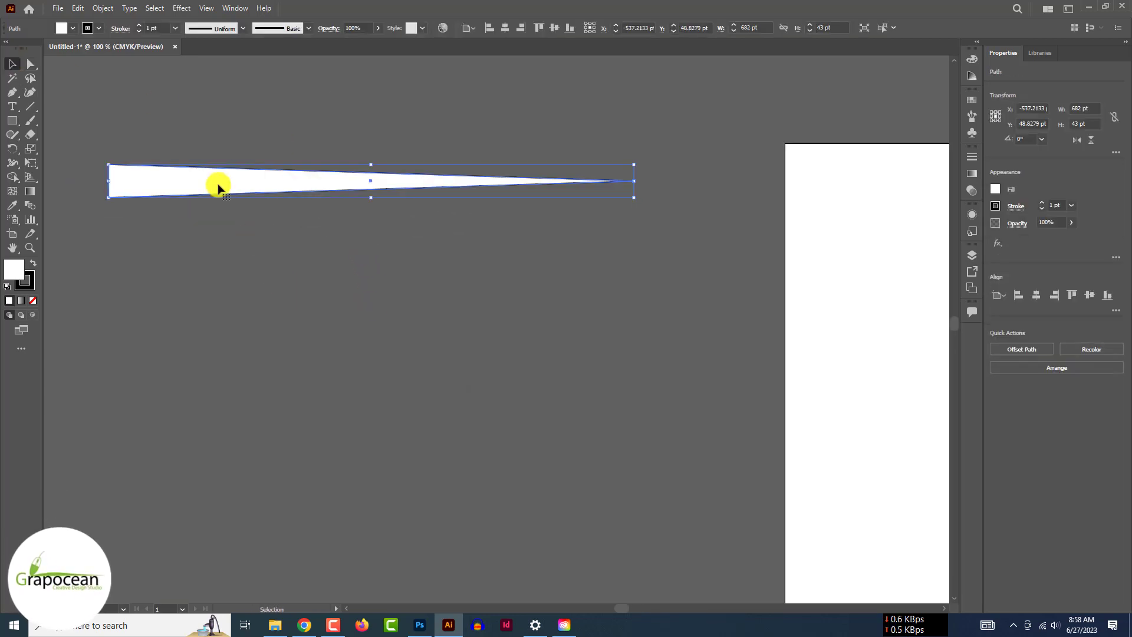
{"action": "left_click", "coordinate": [97, 27]}
{"action": "left_click", "coordinate": [8, 48]}
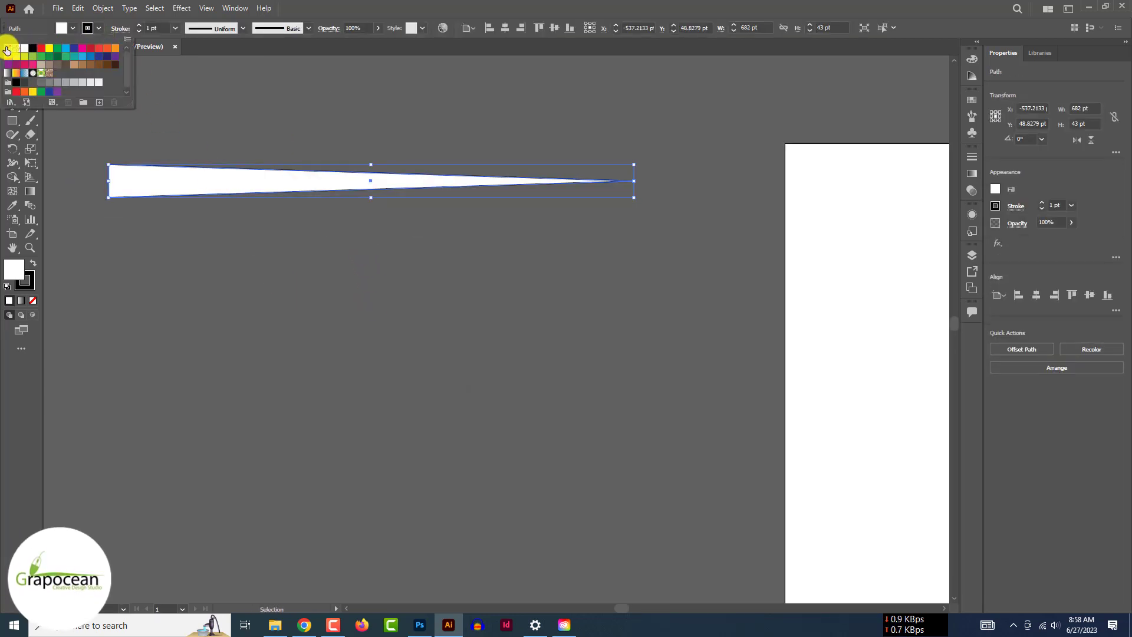
{"action": "left_click", "coordinate": [87, 28]}
{"action": "left_click", "coordinate": [34, 52]}
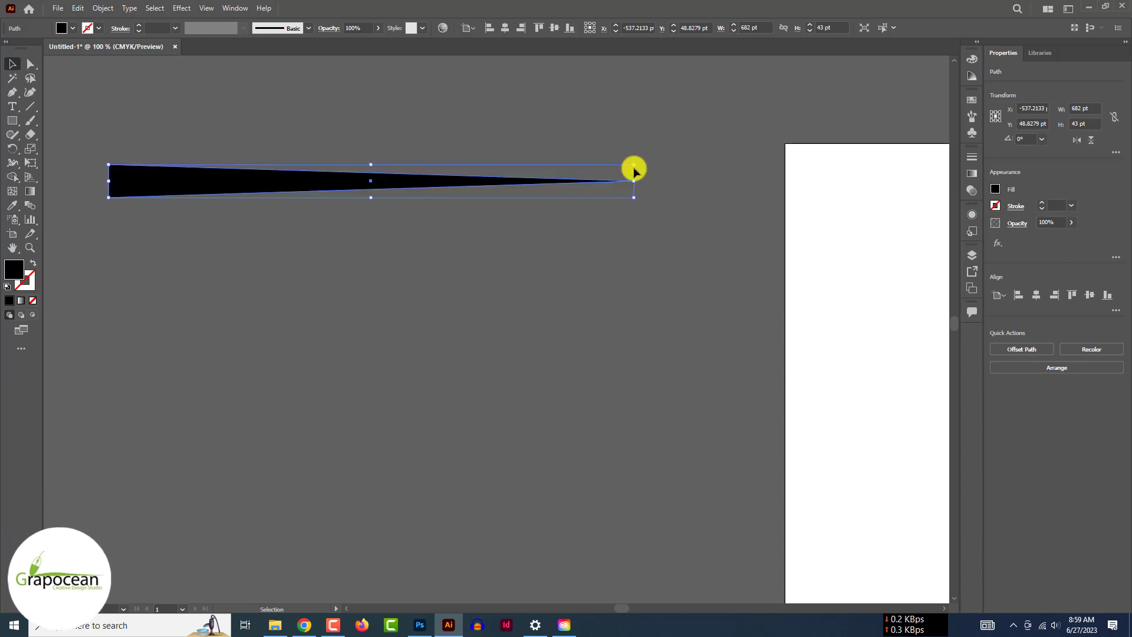
{"action": "left_click_drag", "start_coordinate": [634, 180], "coordinate": [837, 178]}
{"action": "key", "text": "ctrl+minus"}
Rotate a copy of the ray around its tip and repeat it with Ctrl+D into a burst
{"action": "left_click", "coordinate": [33, 64]}
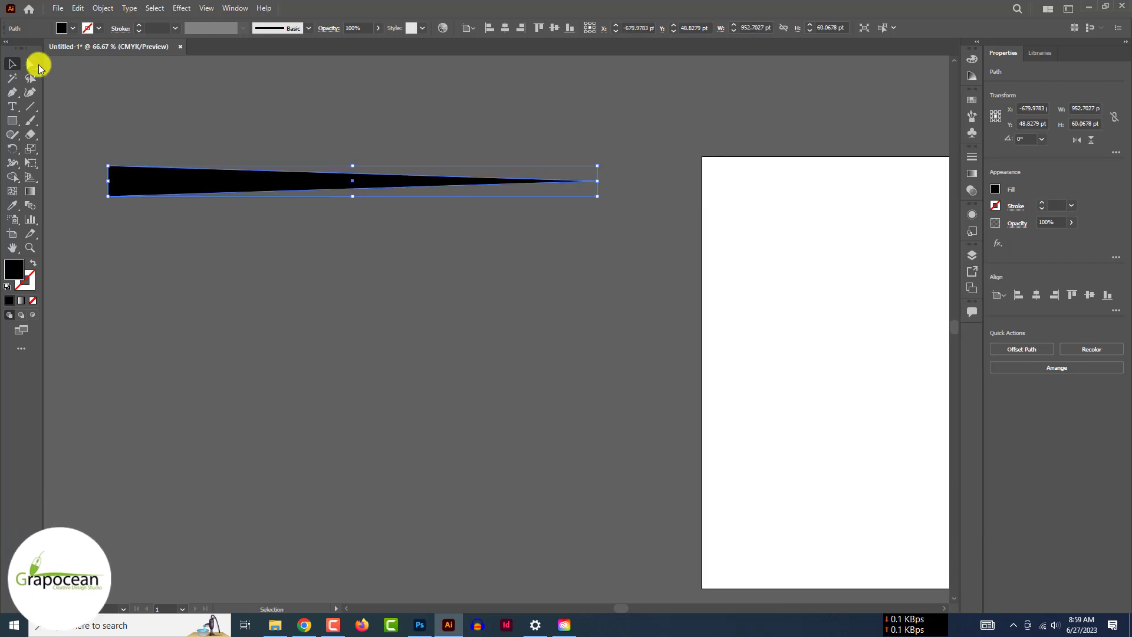
{"action": "left_click", "coordinate": [13, 148]}
{"action": "left_click", "coordinate": [597, 181]}
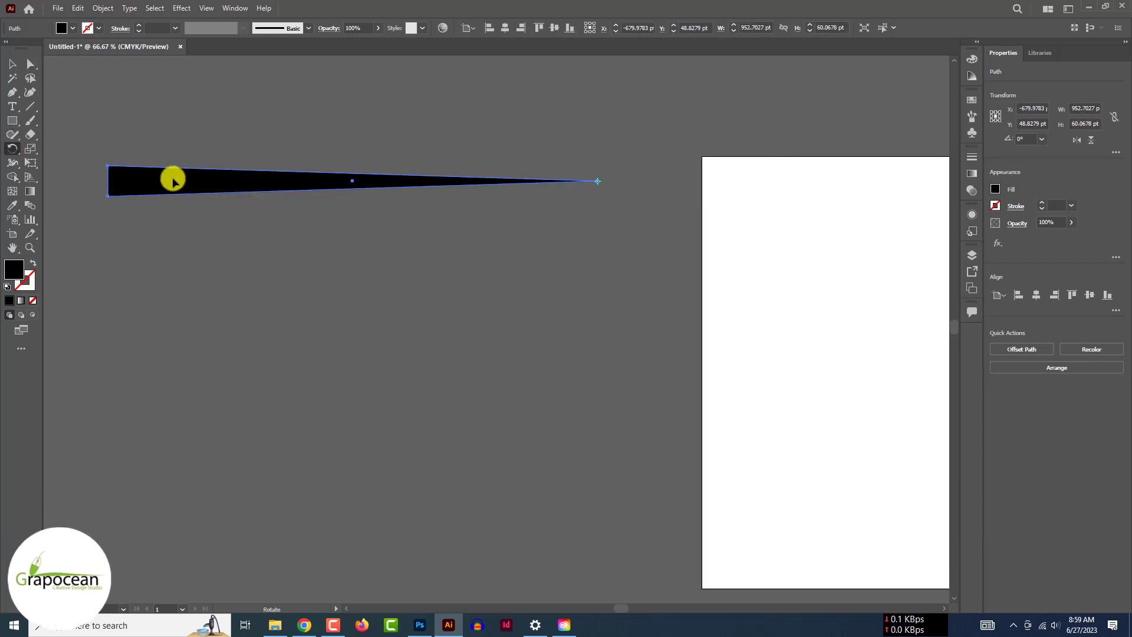
{"action": "left_click_drag", "start_coordinate": [171, 179], "coordinate": [172, 133]}
{"action": "scroll", "coordinate": [172, 129], "scroll_direction": "up", "scroll_amount": 3}
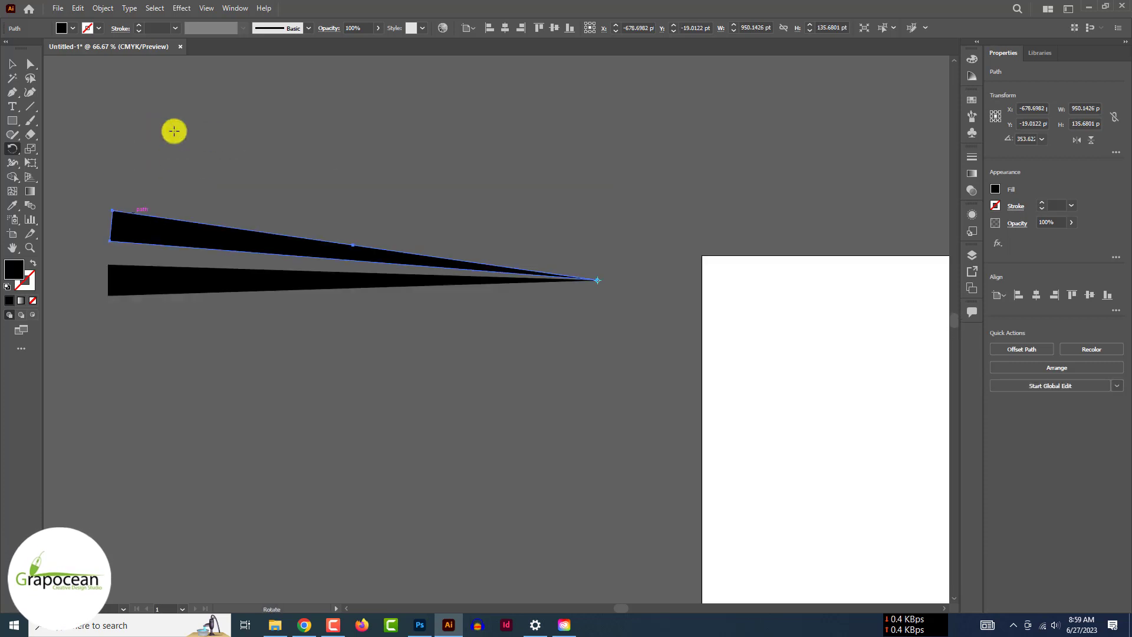
{"action": "key", "text": "ctrl+d"}
{"action": "key", "text": "ctrl+d"}
{"action": "key", "text": "ctrl+d"}
{"action": "key", "text": "ctrl+d"}
{"action": "key", "text": "ctrl+d"}
{"action": "key", "text": "ctrl+d"}
{"action": "key", "text": "ctrl+d"}
{"action": "key", "text": "ctrl+d"}
{"action": "key", "text": "ctrl+d"}
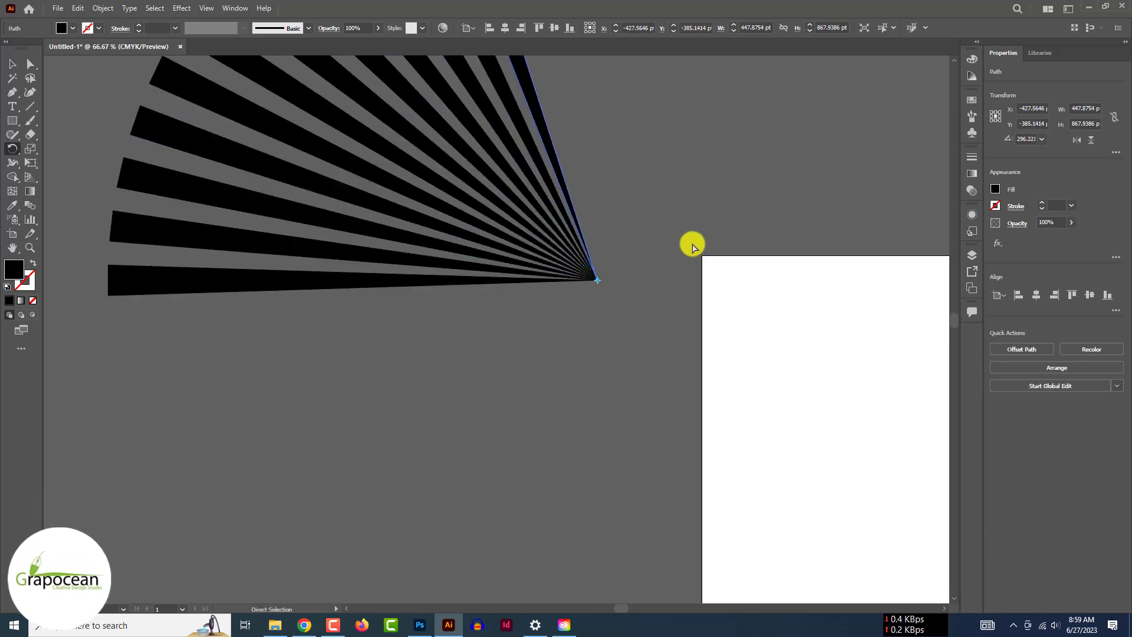
{"action": "scroll", "coordinate": [660, 216], "scroll_direction": "up", "scroll_amount": 6}
{"action": "key", "text": "ctrl+d"}
{"action": "key", "text": "ctrl+d"}
{"action": "key", "text": "ctrl+d"}
{"action": "key", "text": "ctrl+d"}
{"action": "key", "text": "ctrl+d"}
{"action": "key", "text": "ctrl+d"}
{"action": "key", "text": "ctrl+d"}
{"action": "key", "text": "ctrl+d"}
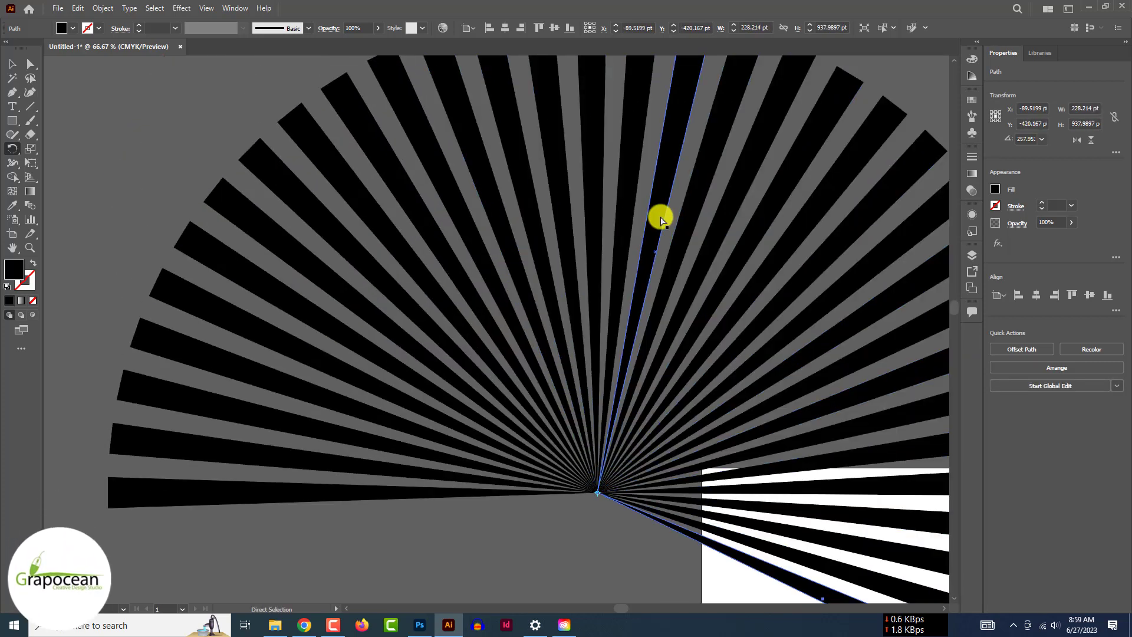
{"action": "key", "text": "ctrl+d"}
{"action": "key", "text": "ctrl+d"}
{"action": "key", "text": "ctrl+d"}
{"action": "key", "text": "ctrl+d"}
{"action": "key", "text": "ctrl+d"}
{"action": "key", "text": "ctrl+d"}
{"action": "key", "text": "ctrl+d"}
{"action": "key", "text": "ctrl+d"}
{"action": "key", "text": "ctrl+d"}
{"action": "key", "text": "ctrl+minus"}
{"action": "key", "text": "ctrl+minus"}
{"action": "key", "text": "ctrl+minus"}
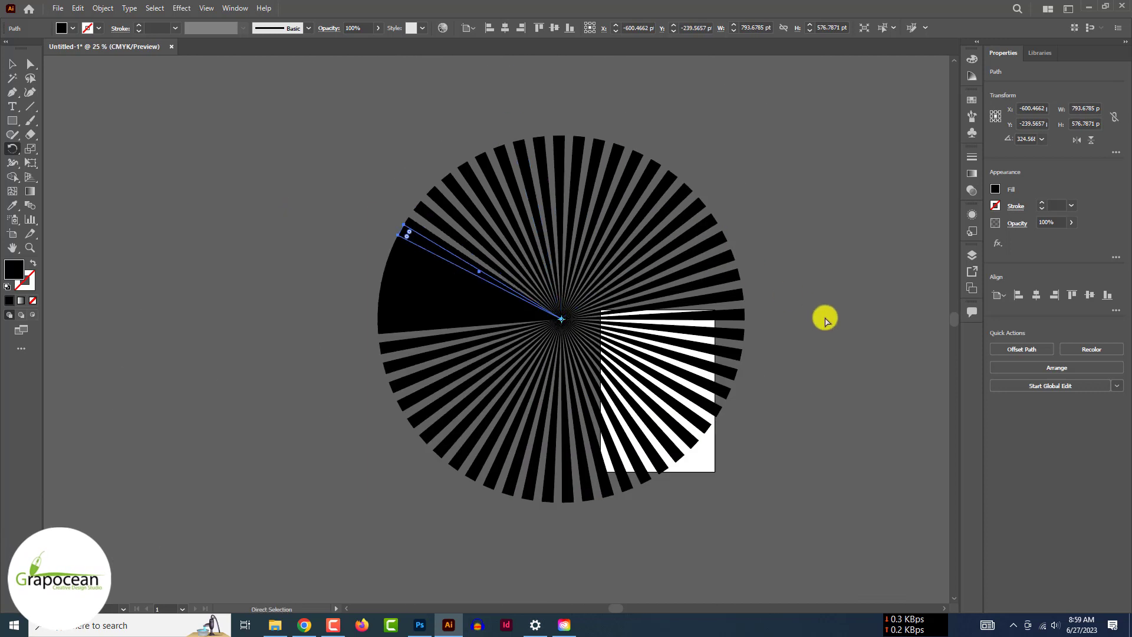
{"action": "key", "text": "ctrl+d"}
{"action": "key", "text": "ctrl+d"}
{"action": "key", "text": "ctrl+d"}
Undo back to a quarter fan, select all rays and drag them into the card document
{"action": "key", "text": "ctrl+z"}
{"action": "key", "text": "ctrl+z"}
{"action": "key", "text": "ctrl+z"}
{"action": "key", "text": "ctrl+z"}
{"action": "key", "text": "ctrl+z"}
{"action": "key", "text": "ctrl+z"}
{"action": "key", "text": "ctrl+z"}
{"action": "key", "text": "ctrl+z"}
{"action": "key", "text": "ctrl+z"}
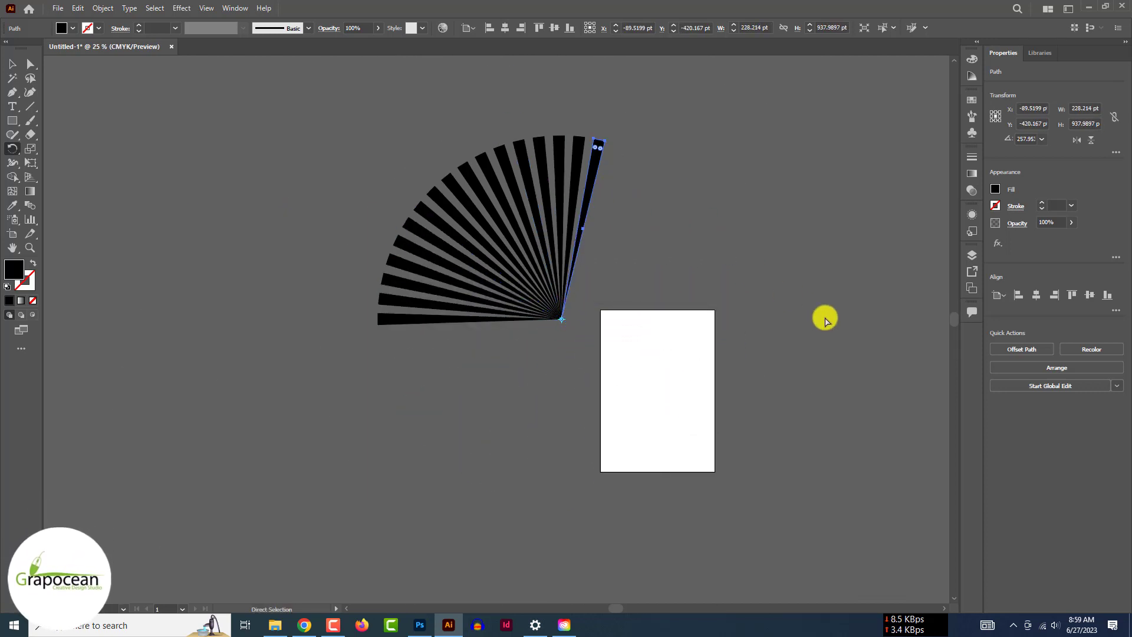
{"action": "key", "text": "ctrl+z"}
{"action": "key", "text": "ctrl+z"}
{"action": "key", "text": "ctrl+z"}
{"action": "key", "text": "ctrl+z"}
{"action": "key", "text": "ctrl+z"}
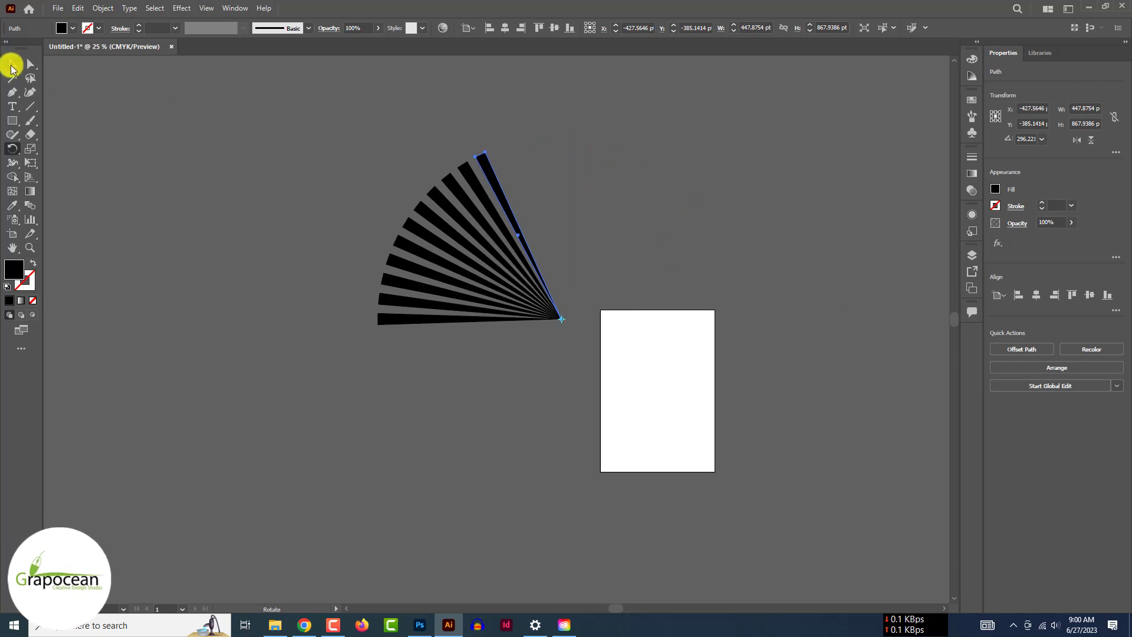
{"action": "left_click", "coordinate": [13, 63]}
{"action": "left_click", "coordinate": [311, 254]}
{"action": "key", "text": "ctrl+a"}
{"action": "mouse_move", "coordinate": [404, 159]}
{"action": "left_mouse_down"}
{"action": "mouse_move", "coordinate": [420, 623]}
{"action": "mouse_move", "coordinate": [482, 369]}
{"action": "left_mouse_up"}
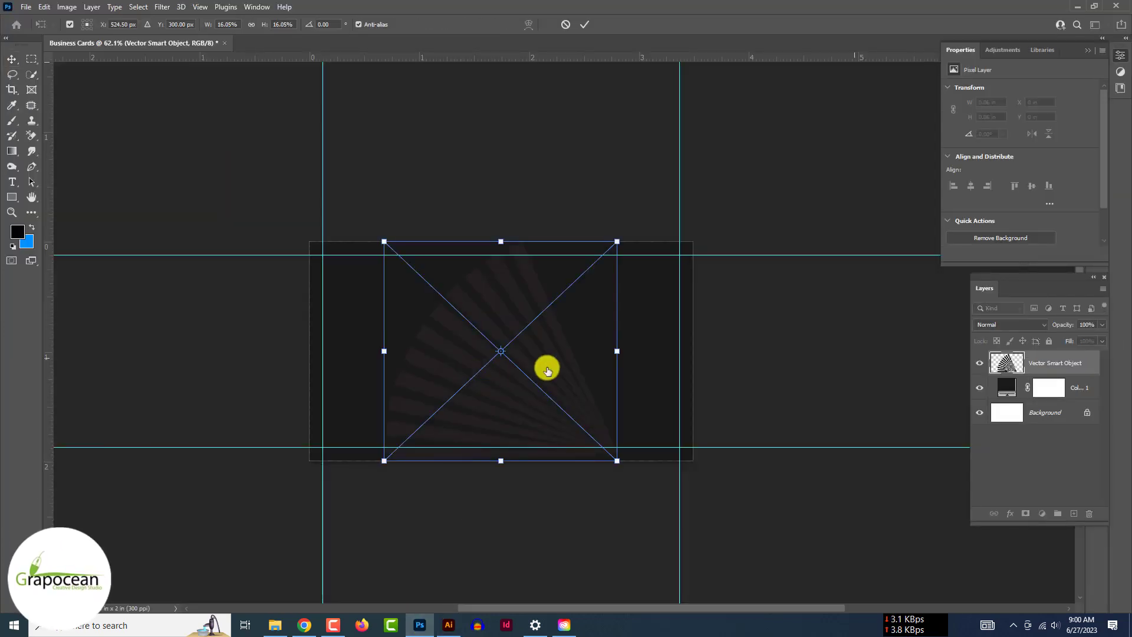
Commit the placed ray fan smart object and open the Color Fill 1 colour picker
{"action": "key", "text": "Return"}
{"action": "right_click", "coordinate": [1060, 363]}
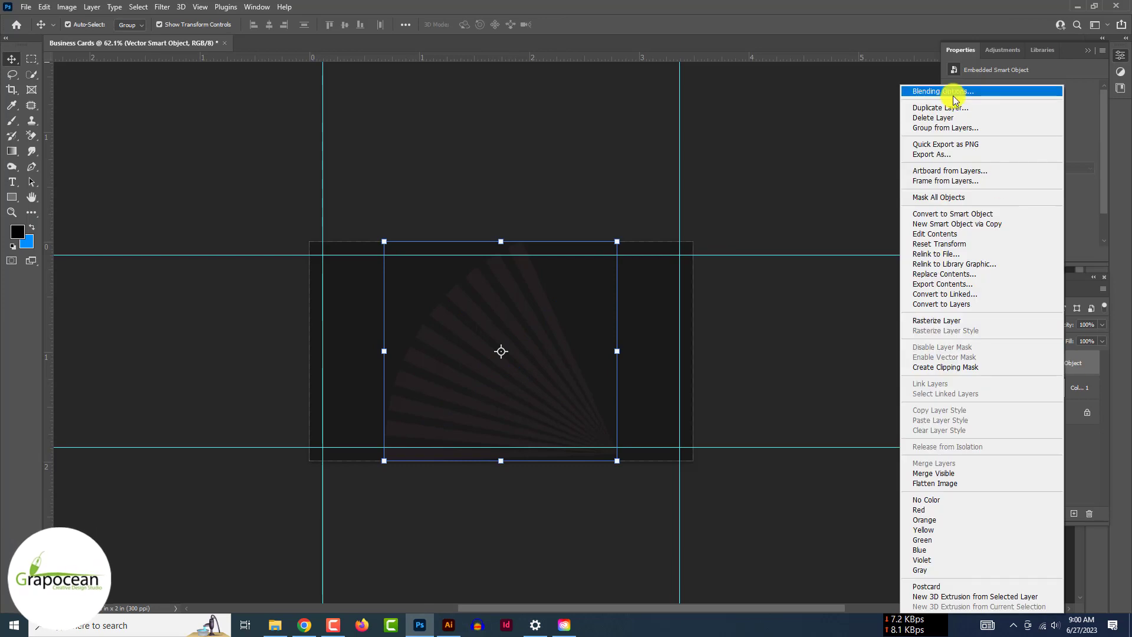
{"action": "left_click", "coordinate": [955, 92]}
{"action": "left_click", "coordinate": [865, 323]}
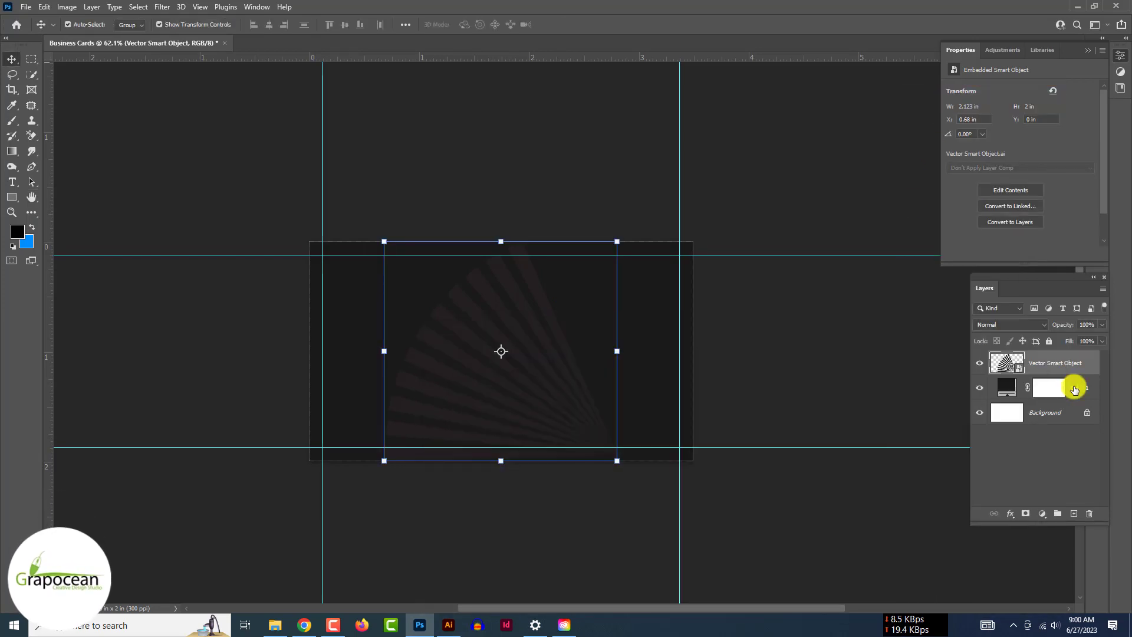
{"action": "left_click", "coordinate": [1039, 389]}
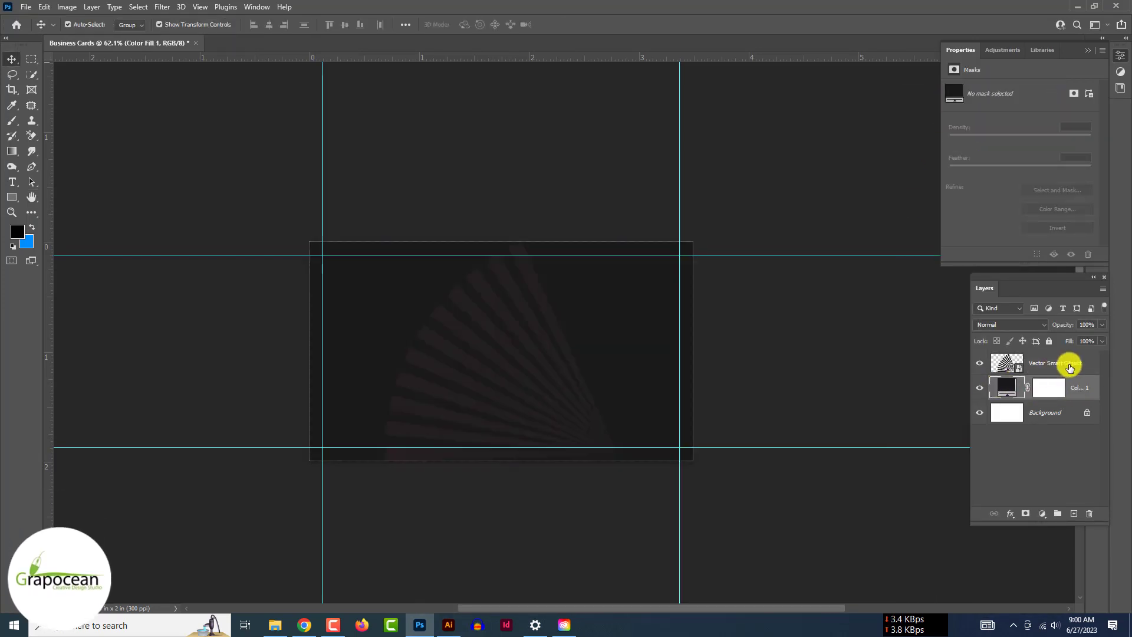
{"action": "left_click", "coordinate": [1061, 367]}
{"action": "double_click", "coordinate": [1006, 389]}
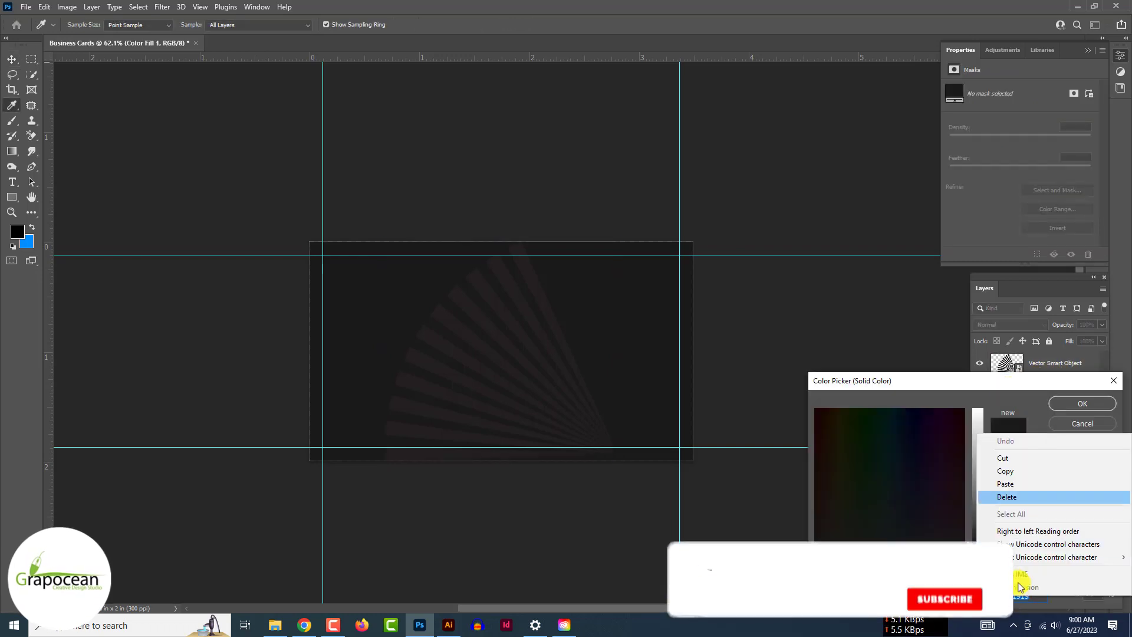
Enable a Gradient Overlay on the ray fan layer, starting with a 191919 stop
{"action": "left_click", "coordinate": [1076, 403]}
{"action": "right_click", "coordinate": [1062, 364]}
{"action": "left_click", "coordinate": [952, 92]}
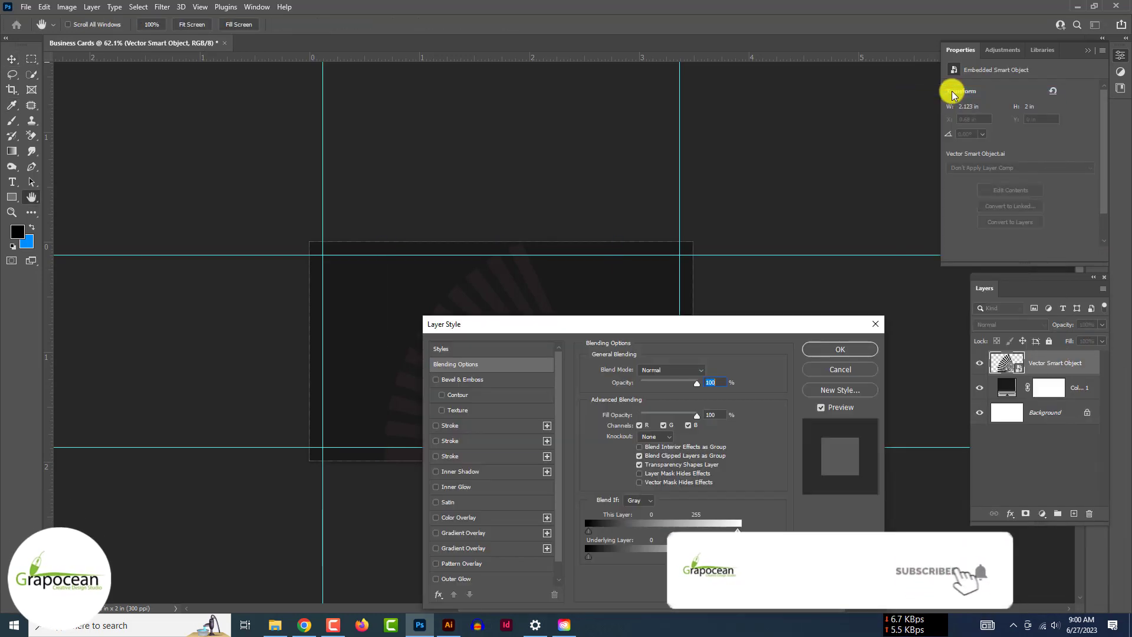
{"action": "left_click", "coordinate": [463, 532]}
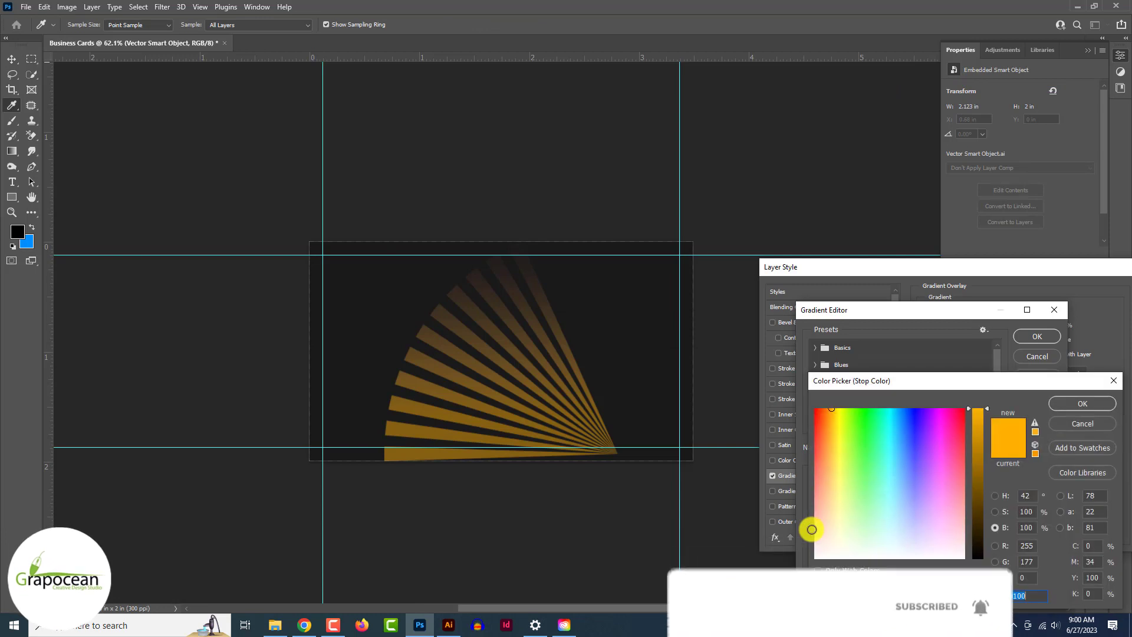
{"action": "type", "text": "191919"}
{"action": "left_click", "coordinate": [1075, 405]}
Recolour the gradient's end stops, making the left stop dark grey 333333
{"action": "double_click", "coordinate": [1049, 525]}
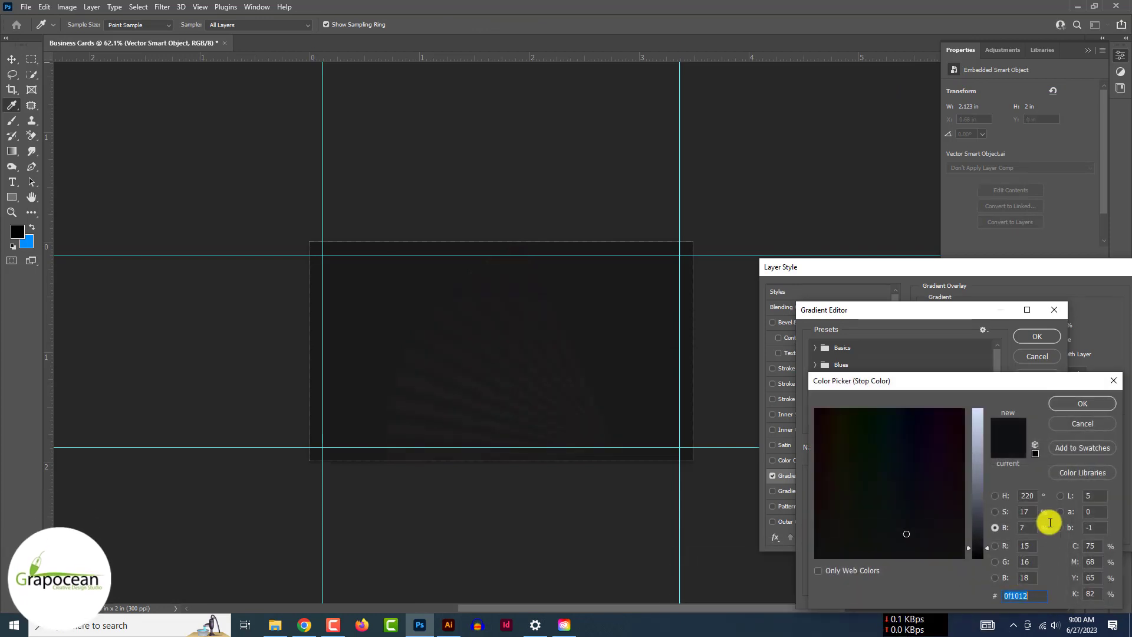
{"action": "left_click", "coordinate": [1084, 405]}
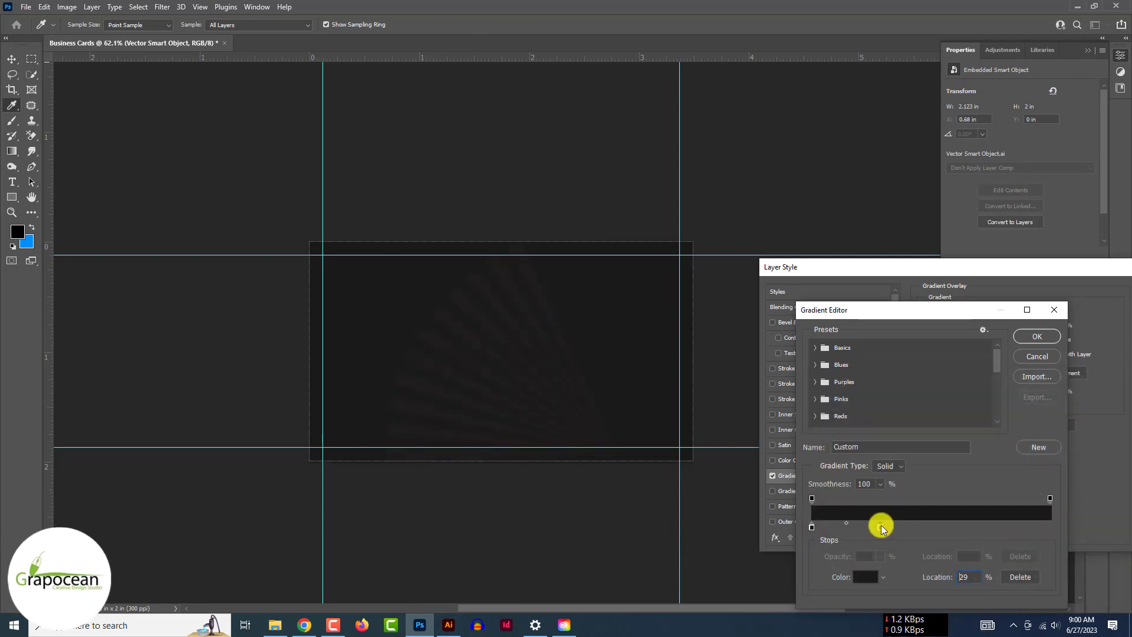
{"action": "double_click", "coordinate": [811, 527]}
{"action": "left_click", "coordinate": [981, 528]}
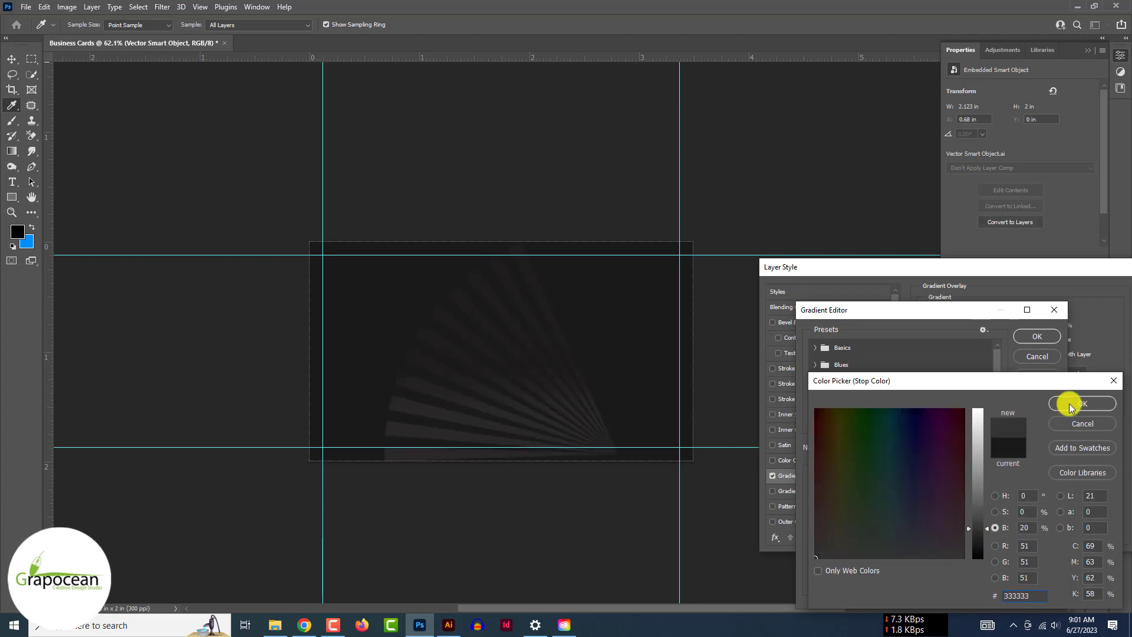
{"action": "left_click", "coordinate": [1072, 407]}
Add extra gradient stops, one at 84% and one in 404040, and confirm the gradient
{"action": "left_click", "coordinate": [953, 524]}
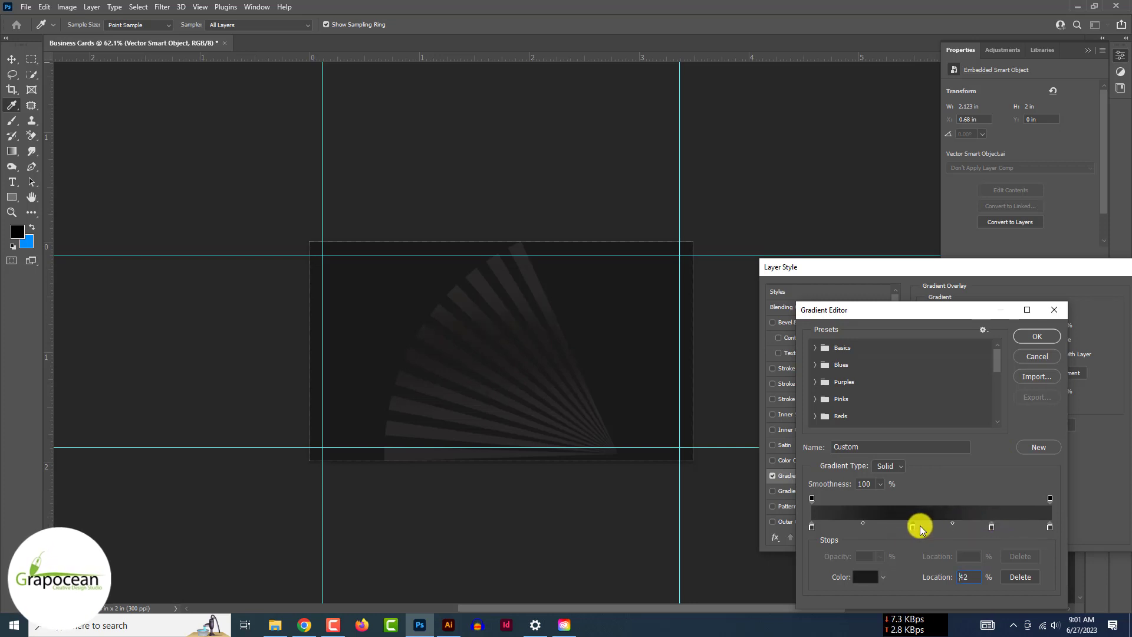
{"action": "left_click_drag", "start_coordinate": [914, 526], "coordinate": [1011, 527]}
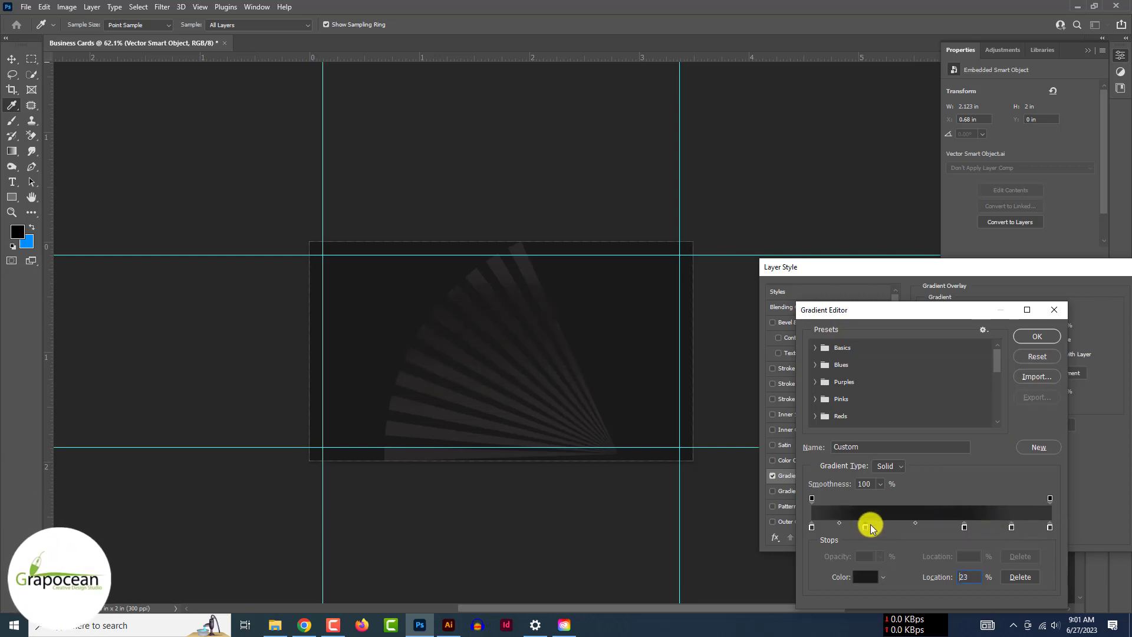
{"action": "left_click", "coordinate": [852, 526]}
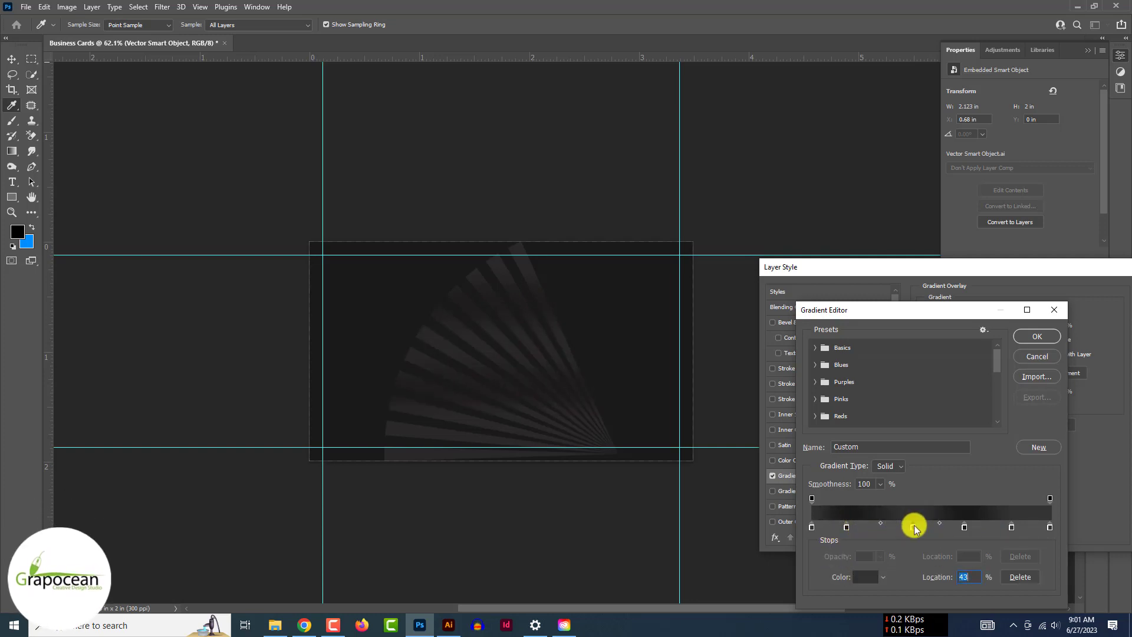
{"action": "double_click", "coordinate": [914, 527]}
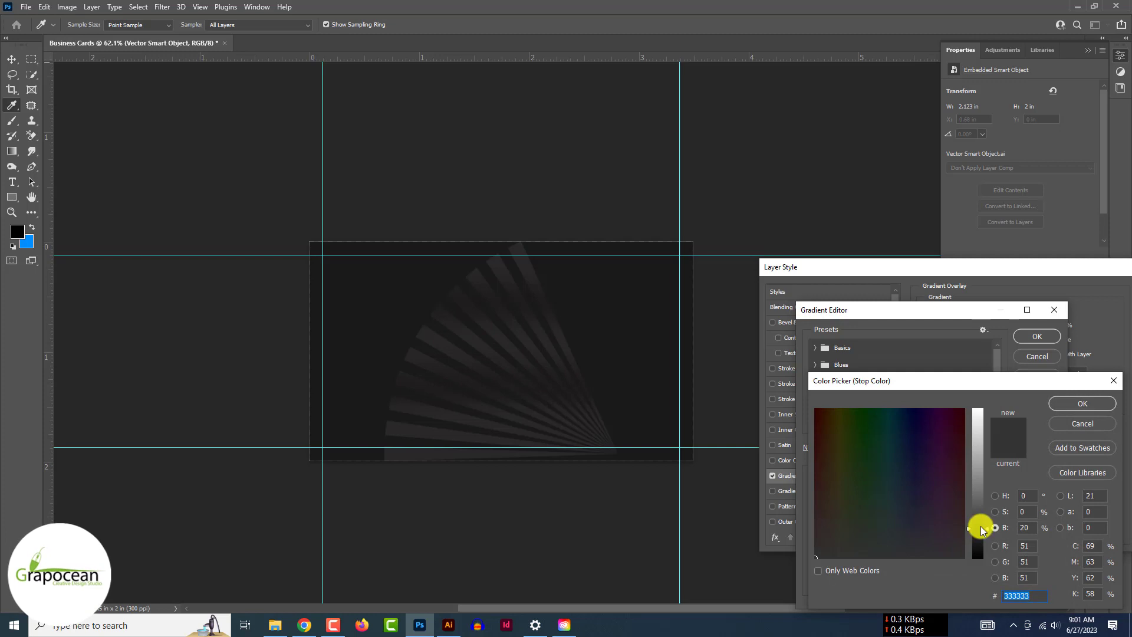
{"action": "left_click", "coordinate": [1102, 407]}
{"action": "left_click", "coordinate": [811, 527]}
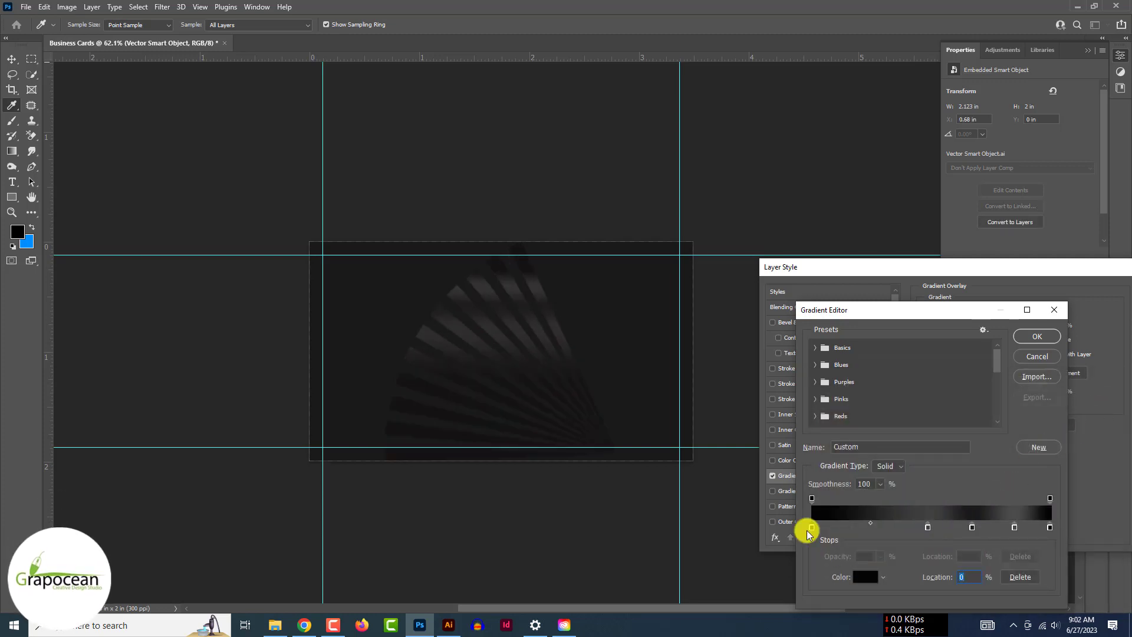
{"action": "left_click", "coordinate": [1037, 336]}
Enlarge the ray fan and move it toward the card's top-left corner
{"action": "left_click_drag", "start_coordinate": [1061, 268], "coordinate": [662, 353]}
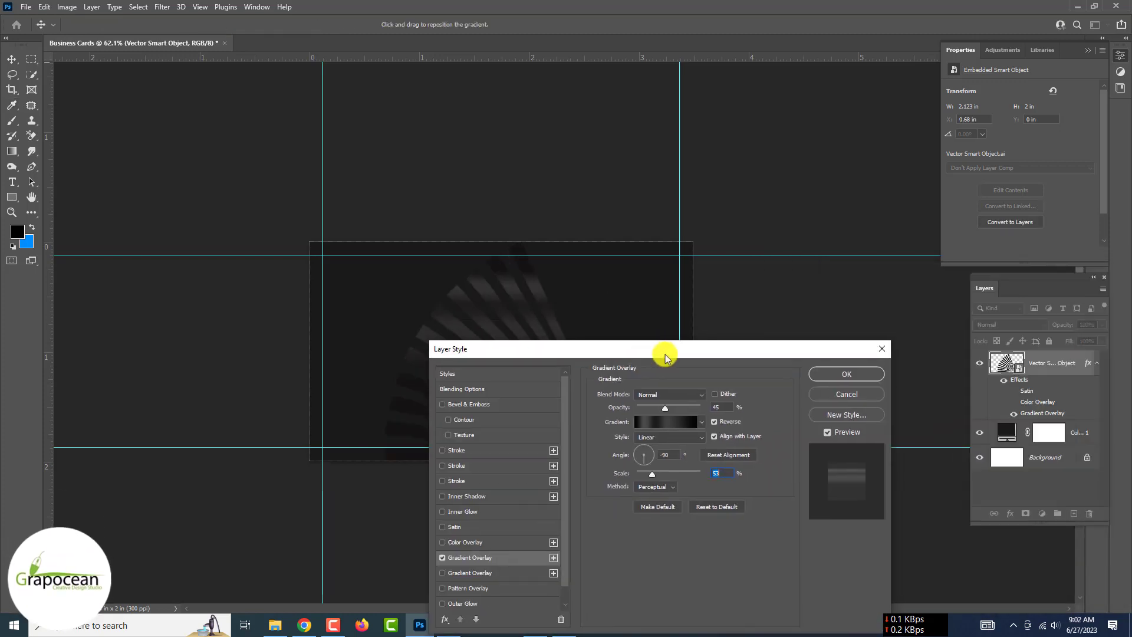
{"action": "left_click", "coordinate": [846, 371]}
{"action": "key", "text": "ctrl+t"}
{"action": "left_click_drag", "start_coordinate": [615, 242], "coordinate": [665, 190]}
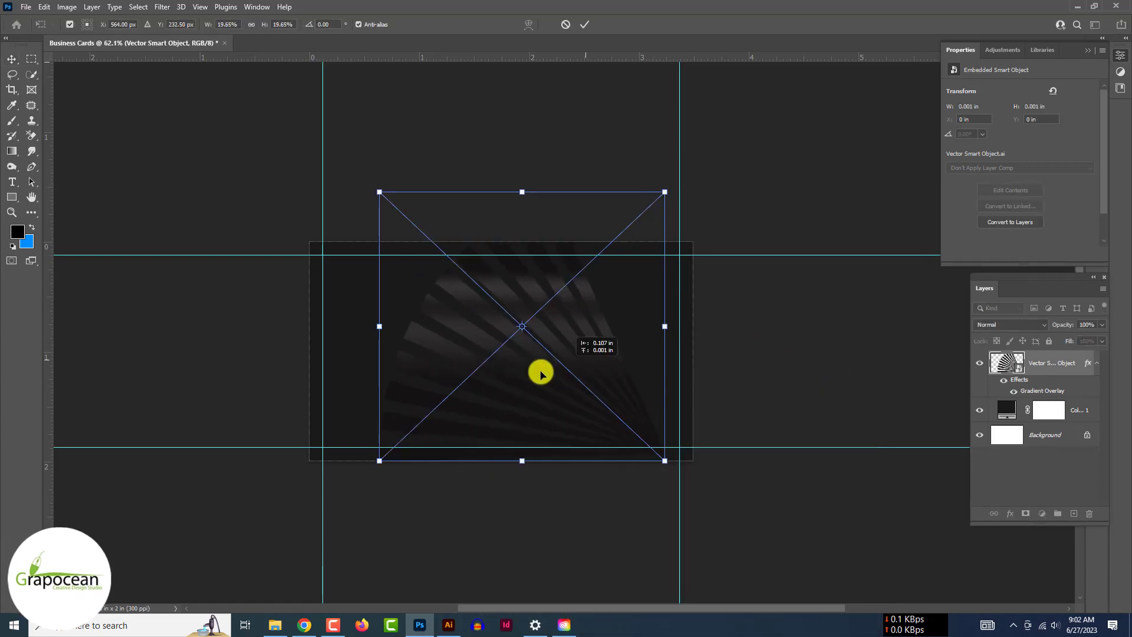
{"action": "left_click_drag", "start_coordinate": [538, 371], "coordinate": [407, 378]}
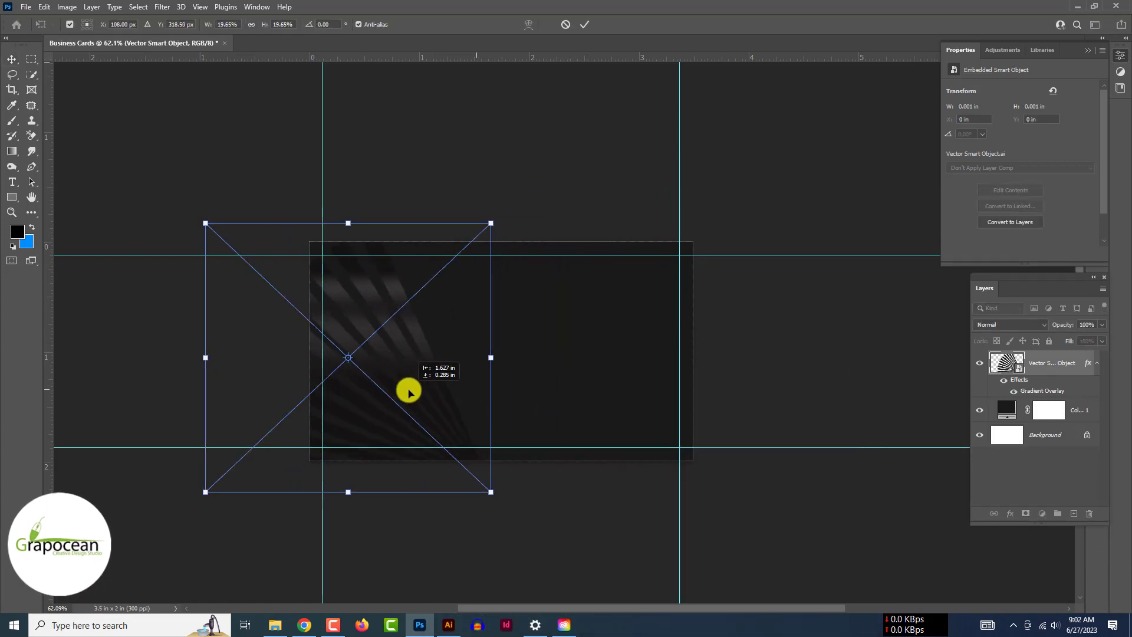
{"action": "left_click", "coordinate": [584, 26]}
{"action": "left_click_drag", "start_coordinate": [417, 328], "coordinate": [454, 313]}
{"action": "left_click_drag", "start_coordinate": [527, 442], "coordinate": [592, 501]}
{"action": "left_click_drag", "start_coordinate": [538, 422], "coordinate": [468, 376]}
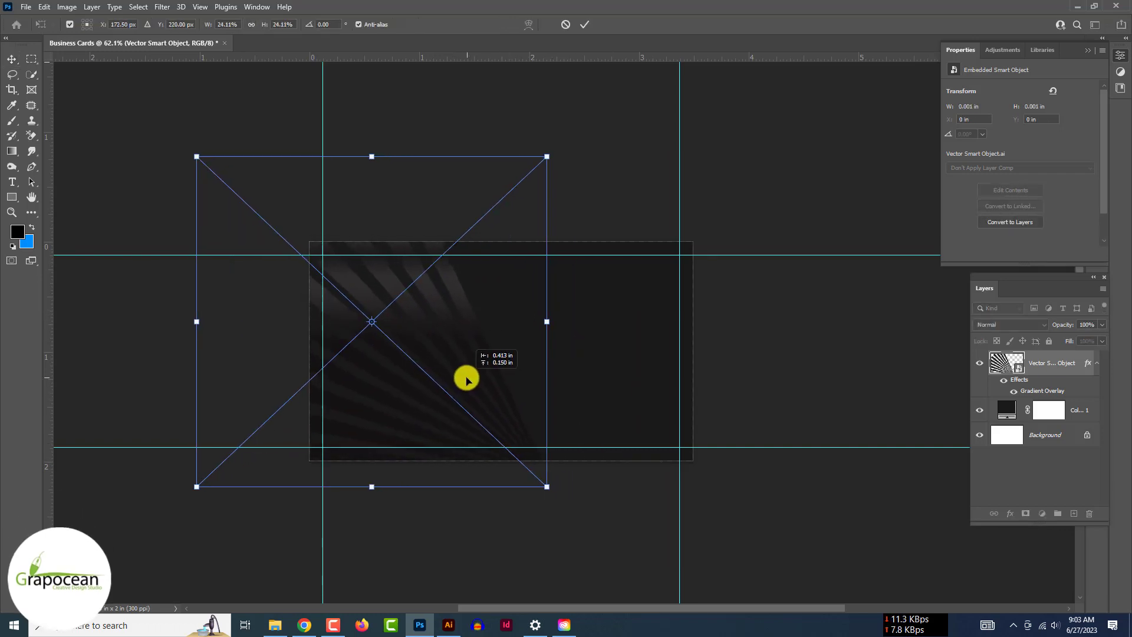
{"action": "left_click", "coordinate": [582, 27]}
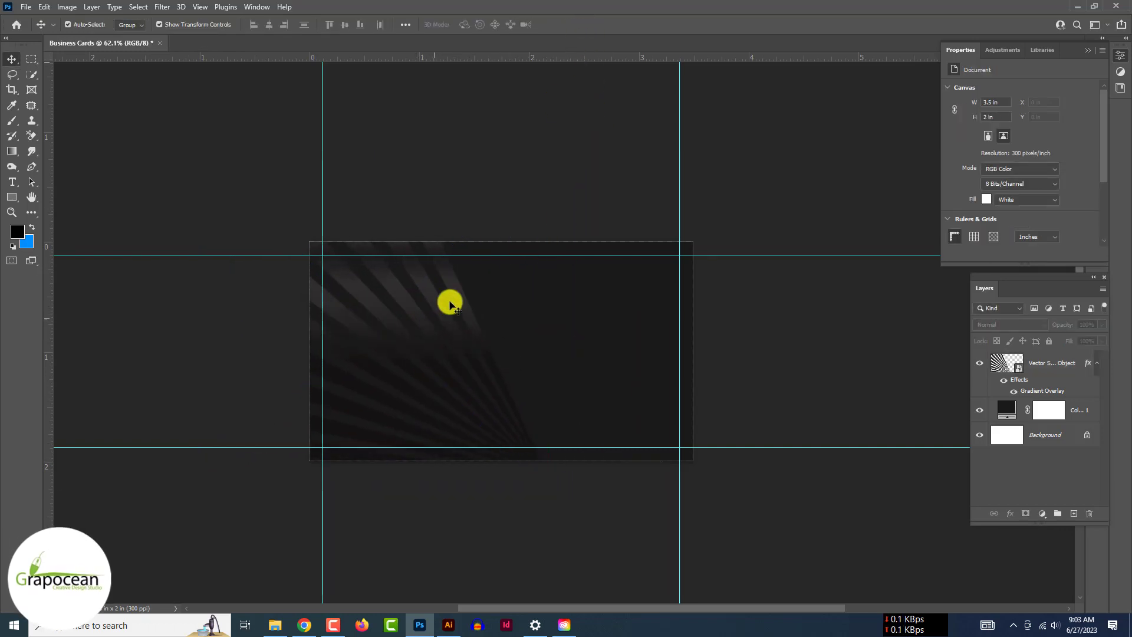
Duplicate the fan, rotate the copy to face the other way, and shift it right and down
{"action": "left_click_drag", "start_coordinate": [450, 303], "coordinate": [678, 320]}
{"action": "key", "text": "ctrl+t"}
{"action": "mouse_move", "coordinate": [772, 493]}
{"action": "left_mouse_down"}
{"action": "mouse_move", "coordinate": [602, 255]}
{"action": "mouse_move", "coordinate": [533, 256]}
{"action": "left_mouse_up"}
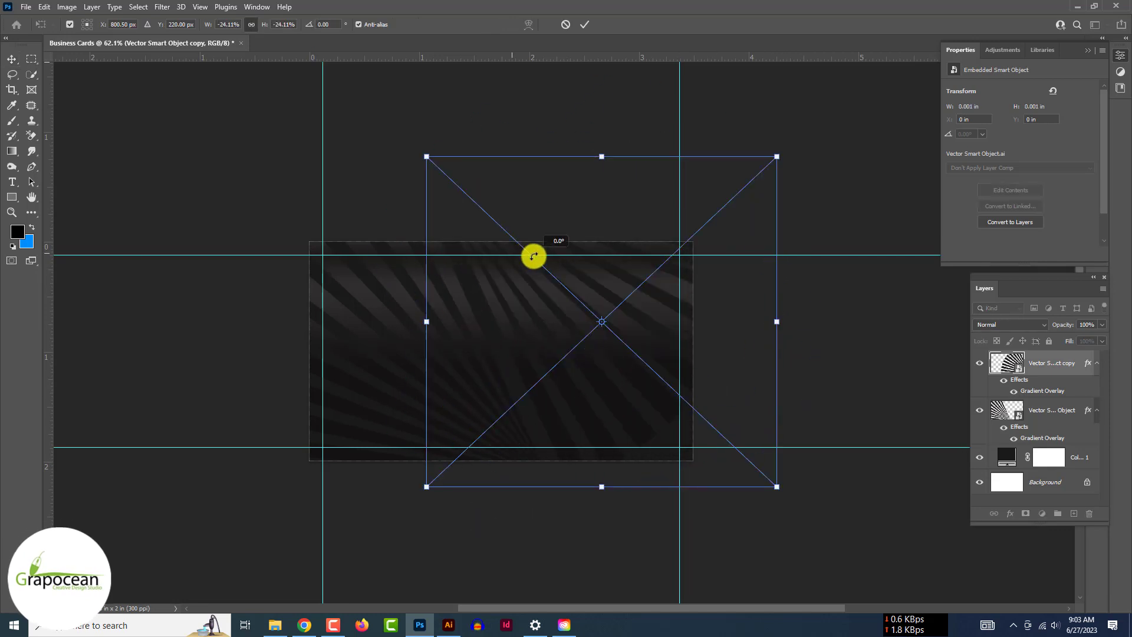
{"action": "left_click_drag", "start_coordinate": [546, 362], "coordinate": [563, 408]}
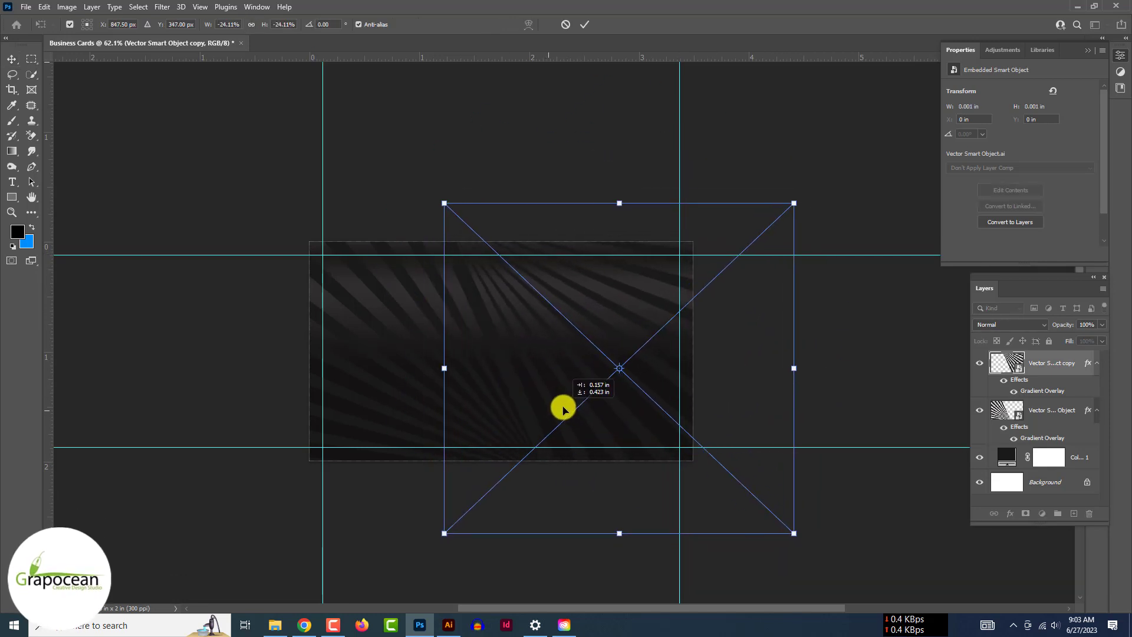
{"action": "key", "text": "ctrl+minus"}
{"action": "key", "text": "Return"}
{"action": "left_click", "coordinate": [699, 510]}
{"action": "key", "text": "ctrl+0"}
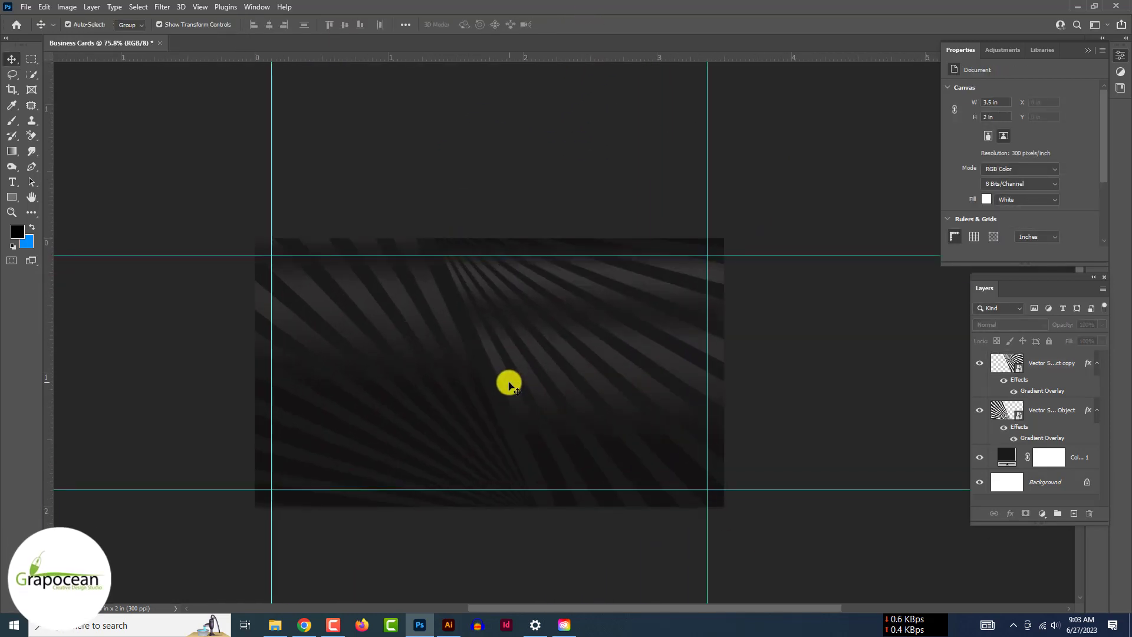
Reverse the ray layers' Gradient Overlays and raise their opacity to 100%
{"action": "double_click", "coordinate": [1052, 389]}
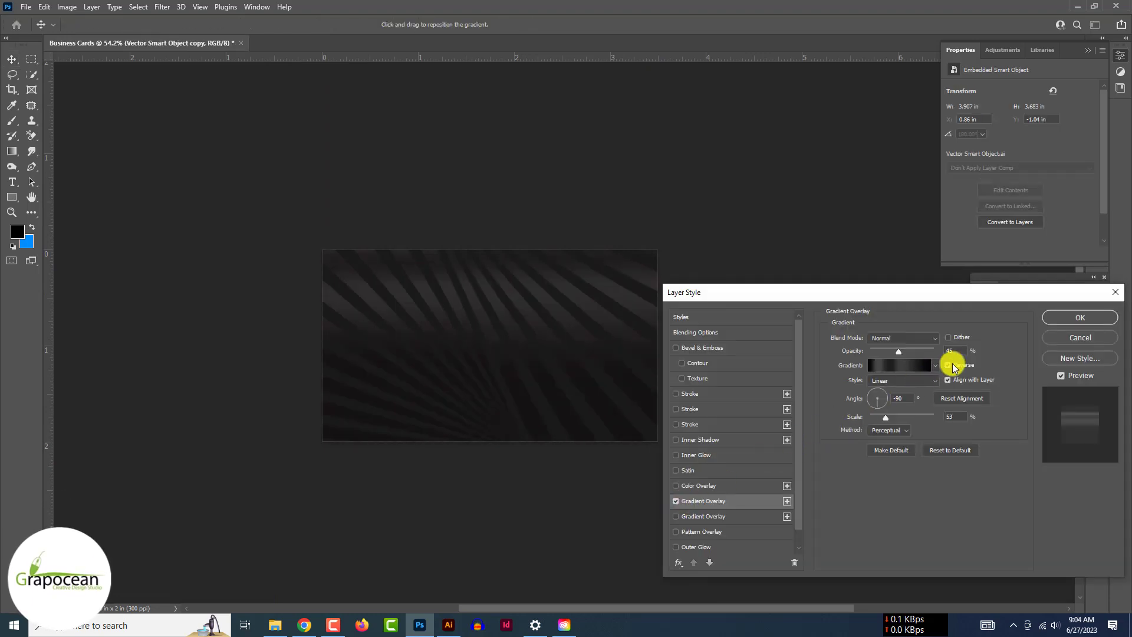
{"action": "left_click", "coordinate": [1078, 317]}
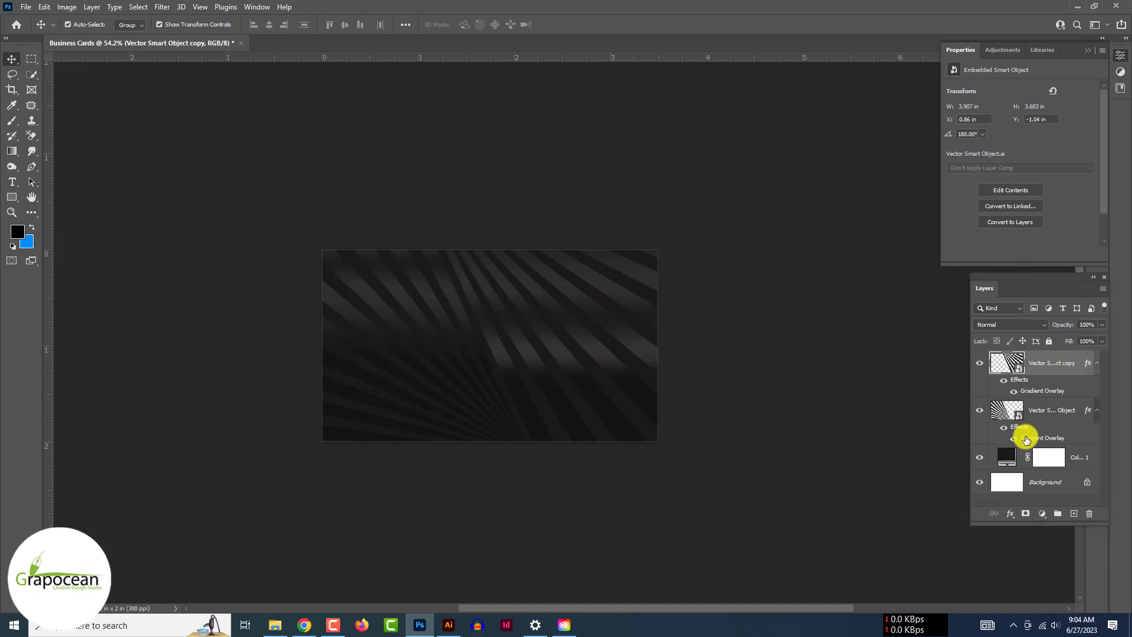
{"action": "double_click", "coordinate": [1026, 439]}
{"action": "left_click", "coordinate": [952, 366]}
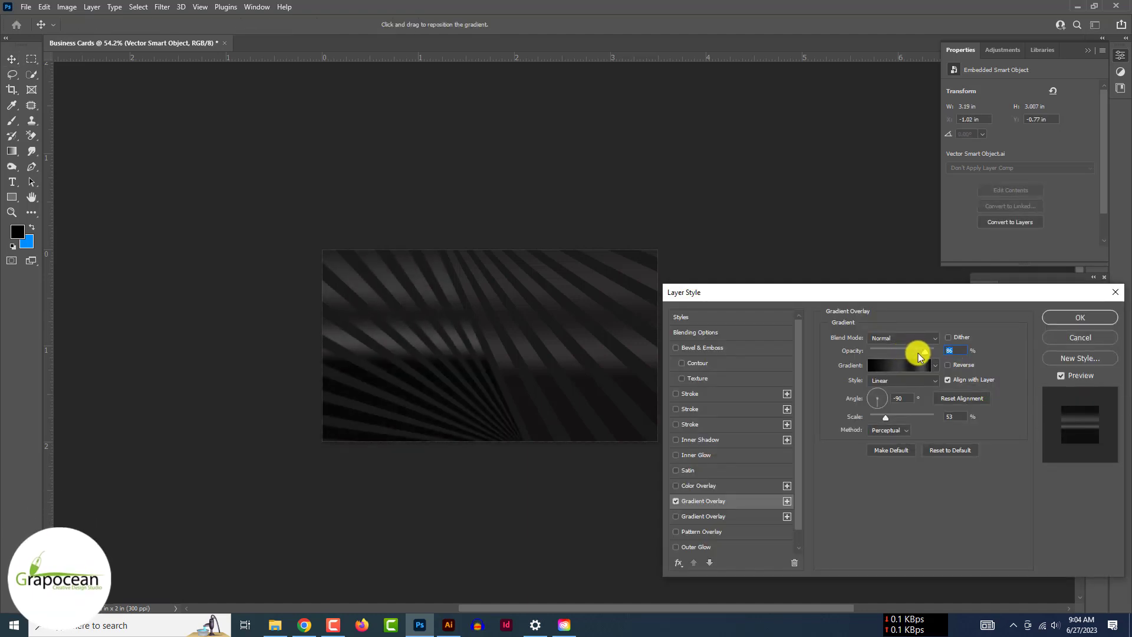
{"action": "left_click_drag", "start_coordinate": [917, 356], "coordinate": [939, 357]}
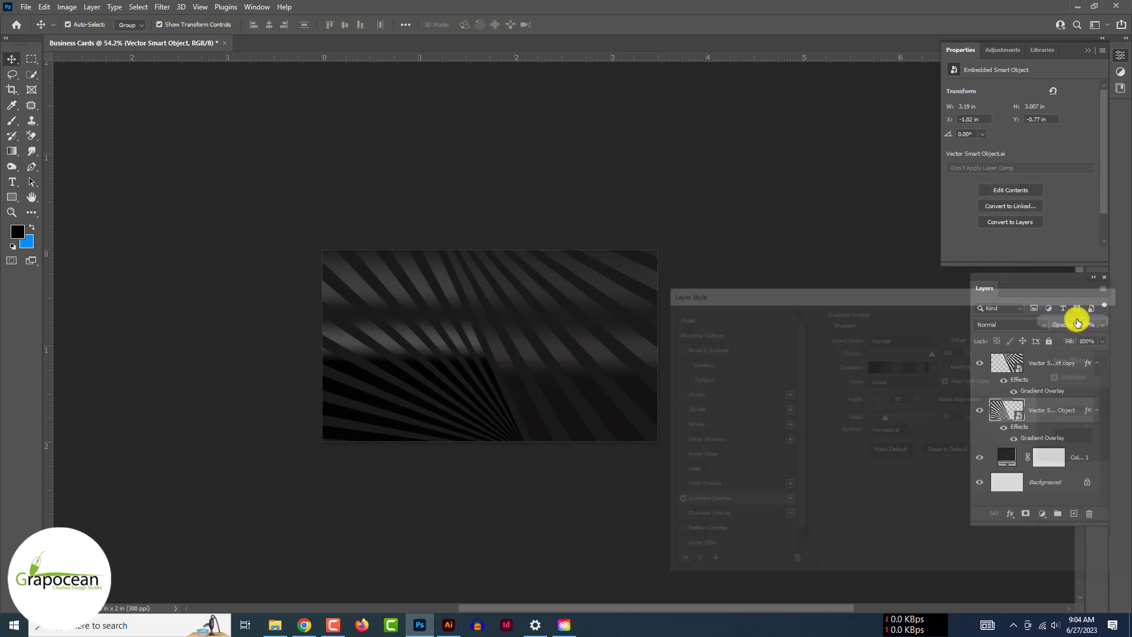
{"action": "left_click_drag", "start_coordinate": [898, 351], "coordinate": [946, 353]}
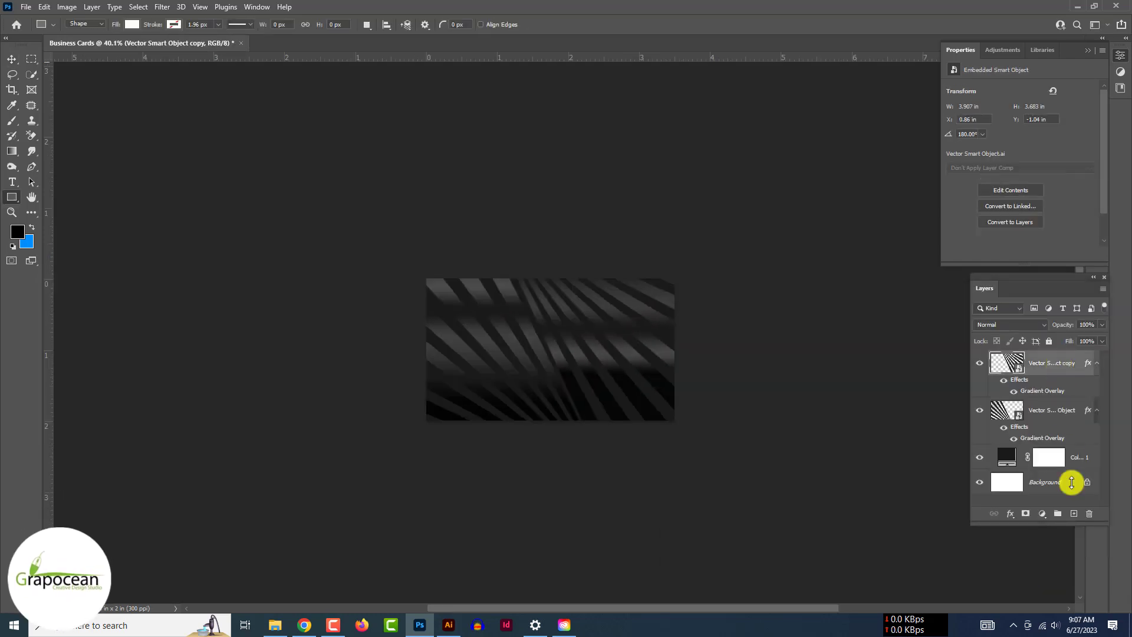
Draw a rectangle bar, fill it orange and move it to the card's middle
{"action": "left_click_drag", "start_coordinate": [673, 317], "coordinate": [700, 312]}
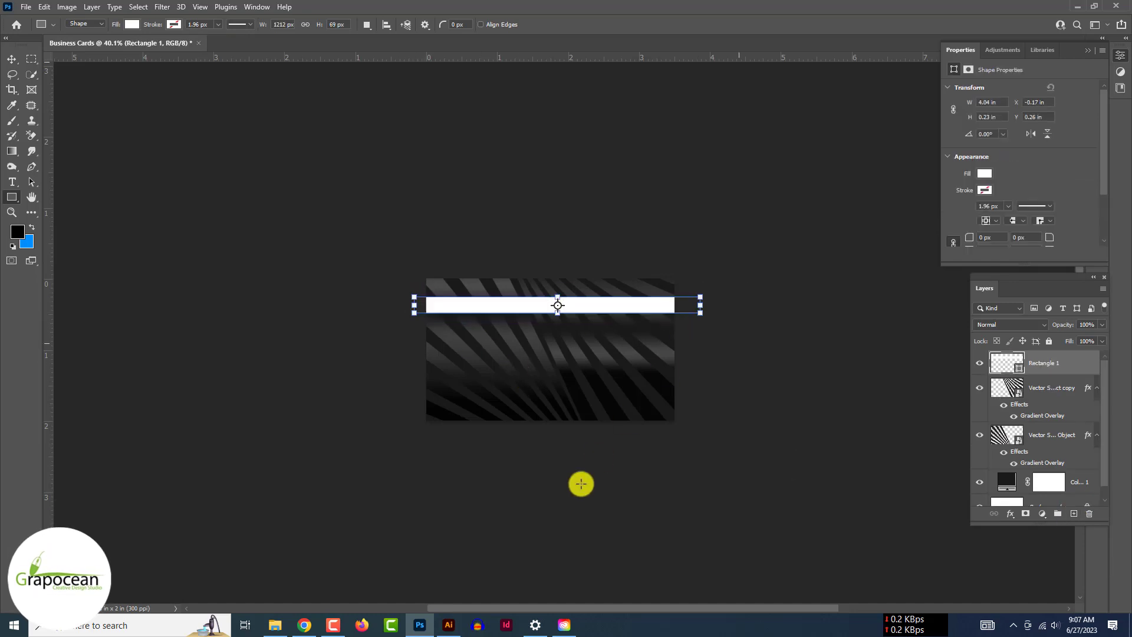
{"action": "double_click", "coordinate": [1007, 362]}
{"action": "left_click", "coordinate": [1084, 401]}
{"action": "key", "text": "v"}
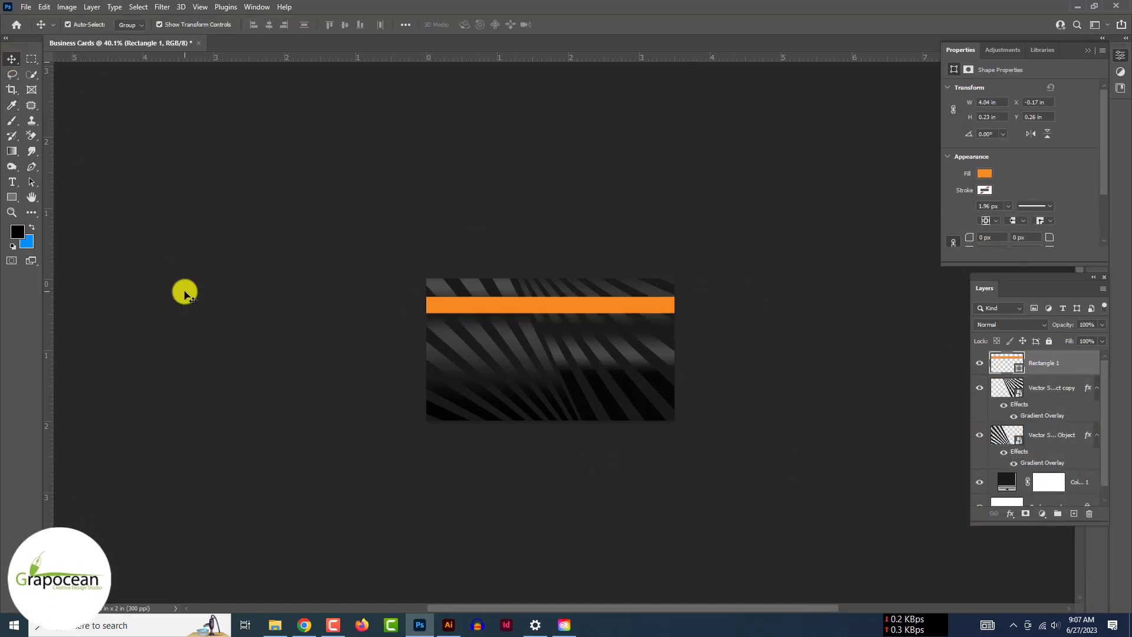
{"action": "mouse_move", "coordinate": [576, 303]}
{"action": "left_mouse_down"}
{"action": "mouse_move", "coordinate": [575, 366]}
{"action": "mouse_move", "coordinate": [554, 342]}
{"action": "left_mouse_up"}
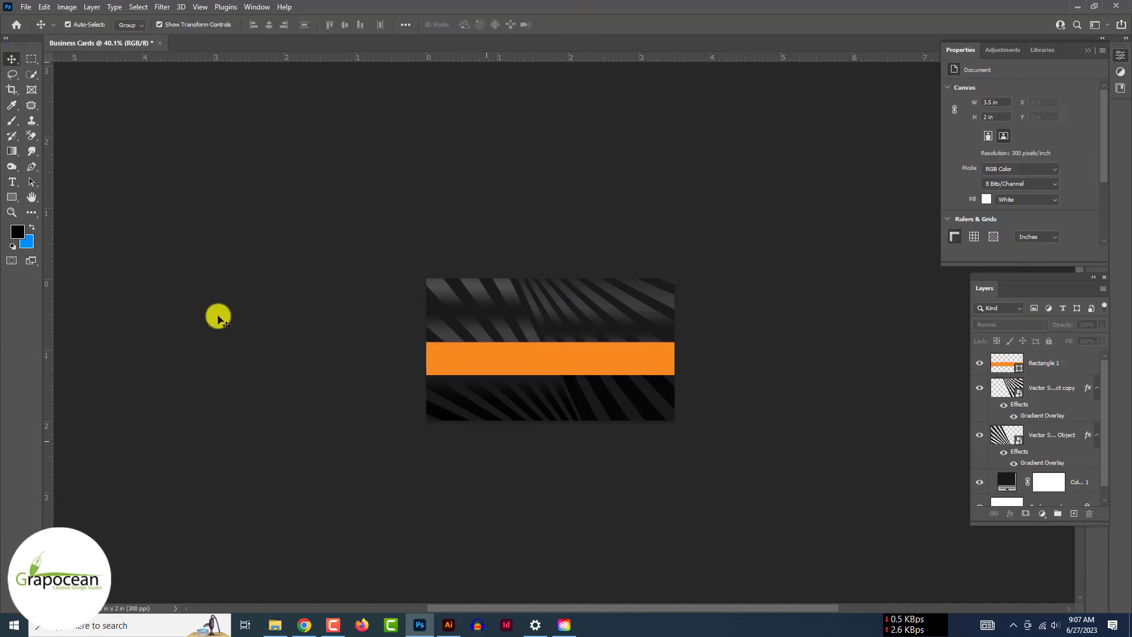
Stretch the orange band wider than the card, then add an empty layer above it
{"action": "key", "text": "ctrl"}
{"action": "key", "text": "ctrl+t"}
{"action": "scroll", "coordinate": [570, 358], "scroll_direction": "up", "scroll_amount": 1, "text": "alt"}
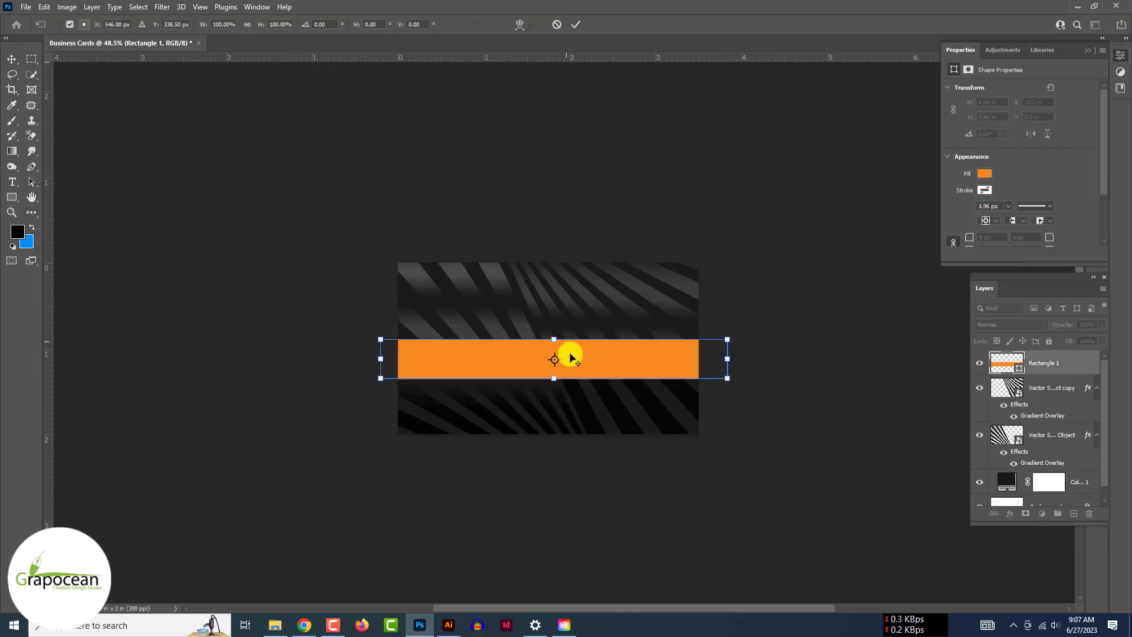
{"action": "left_click_drag", "start_coordinate": [541, 348], "coordinate": [541, 348]}
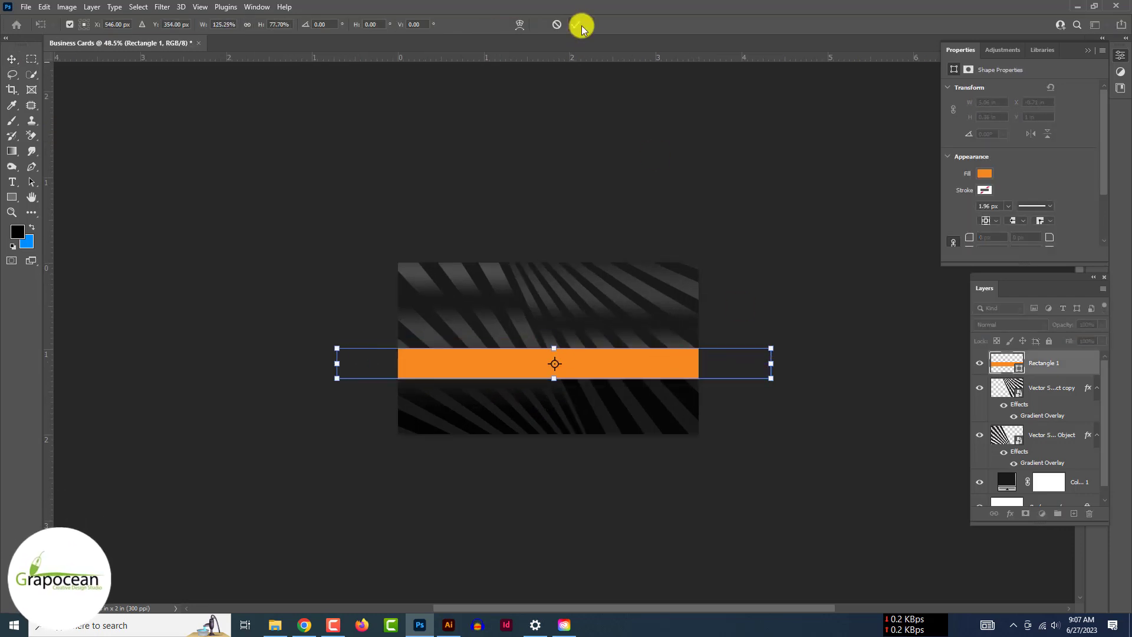
{"action": "left_click", "coordinate": [576, 24]}
{"action": "left_click", "coordinate": [11, 196]}
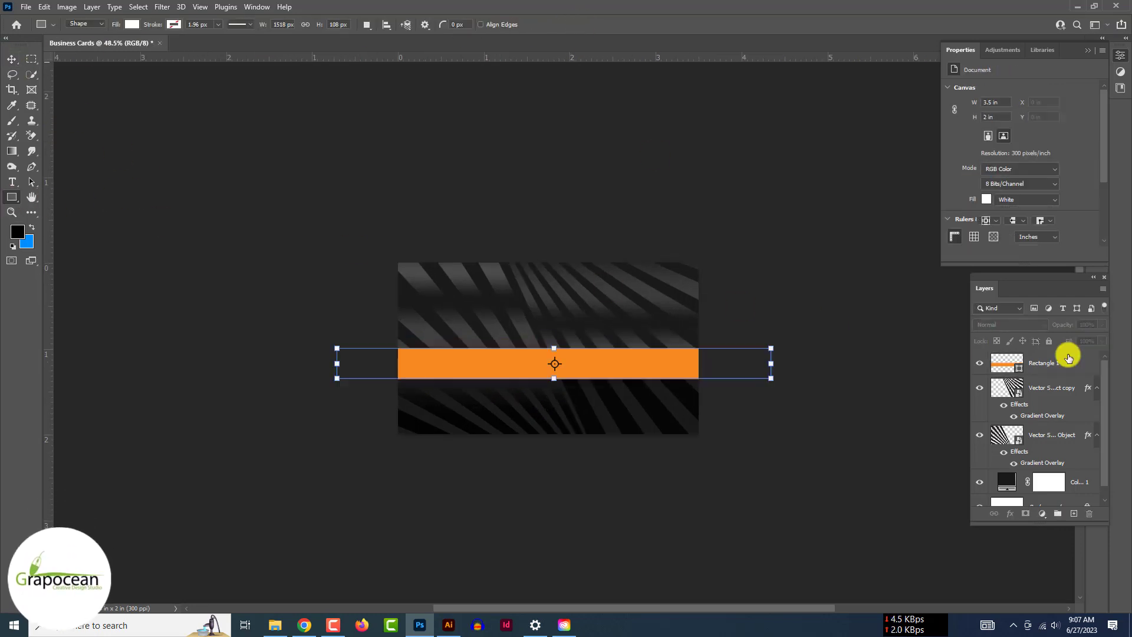
{"action": "left_click", "coordinate": [1073, 514]}
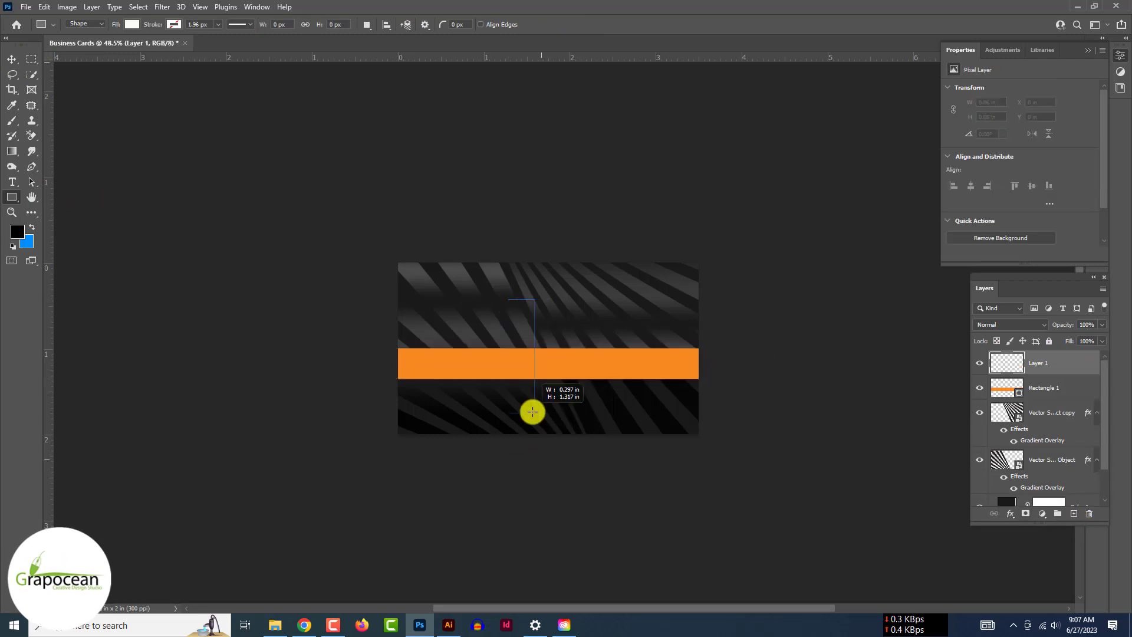
Draw a tall white rectangle over the orange band and rotate it 45°
{"action": "left_click_drag", "start_coordinate": [532, 411], "coordinate": [527, 408]}
{"action": "left_click", "coordinate": [12, 59]}
{"action": "key", "text": "ctrl+t"}
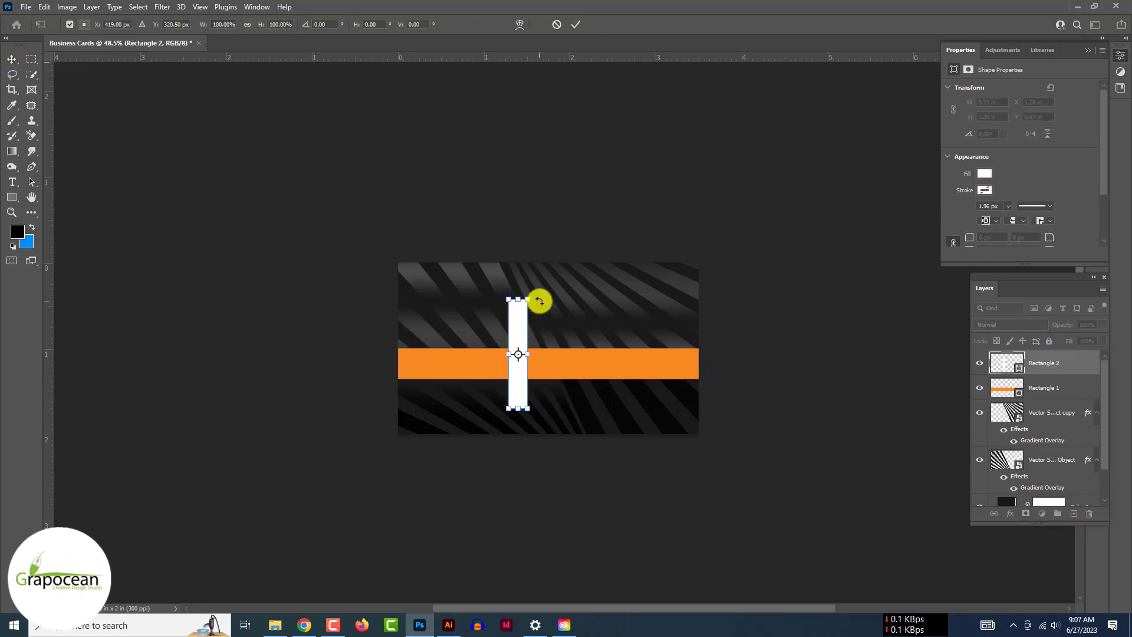
{"action": "left_click_drag", "start_coordinate": [560, 332], "coordinate": [561, 331]}
{"action": "key", "text": "Return"}
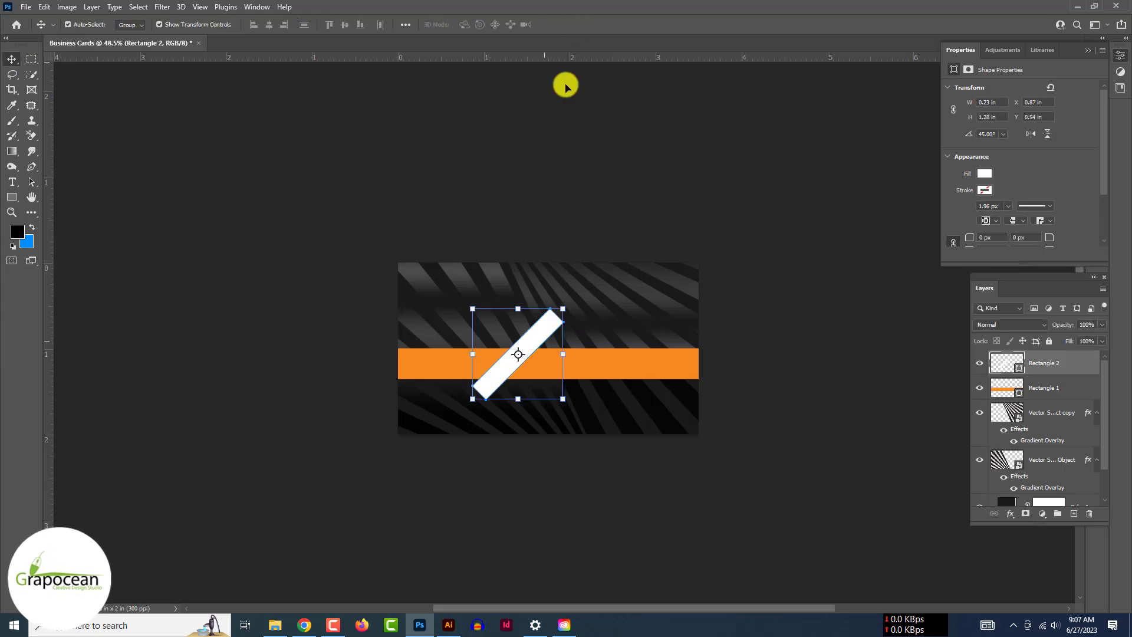
{"action": "scroll", "coordinate": [468, 371], "scroll_direction": "up", "scroll_amount": 3}
Alt-drag two copies of the diagonal bar rightward, then select all three bar layers
{"action": "left_click_drag", "start_coordinate": [470, 370], "coordinate": [560, 371]}
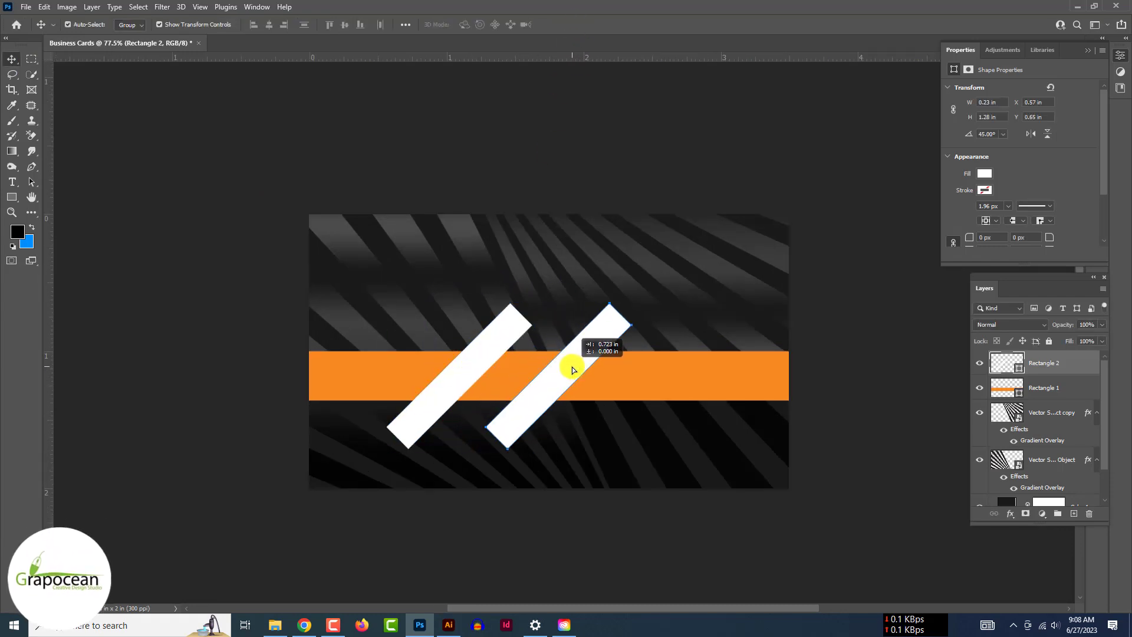
{"action": "left_click_drag", "start_coordinate": [572, 370], "coordinate": [674, 366], "text": "alt"}
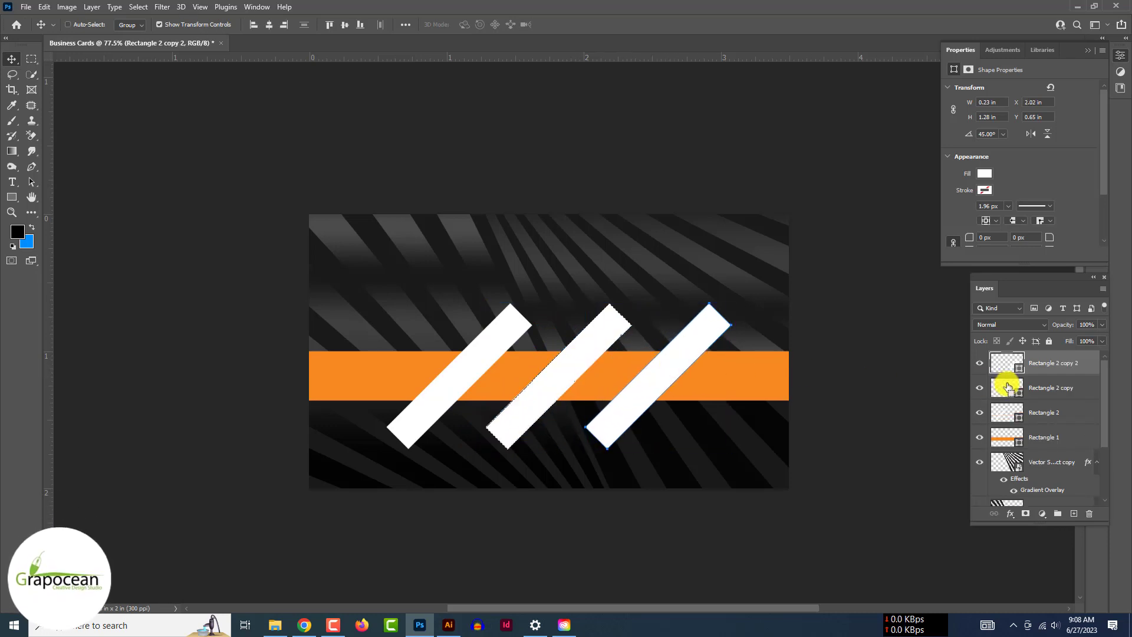
{"action": "left_click", "coordinate": [1010, 386], "text": "ctrl"}
{"action": "left_click", "coordinate": [530, 234]}
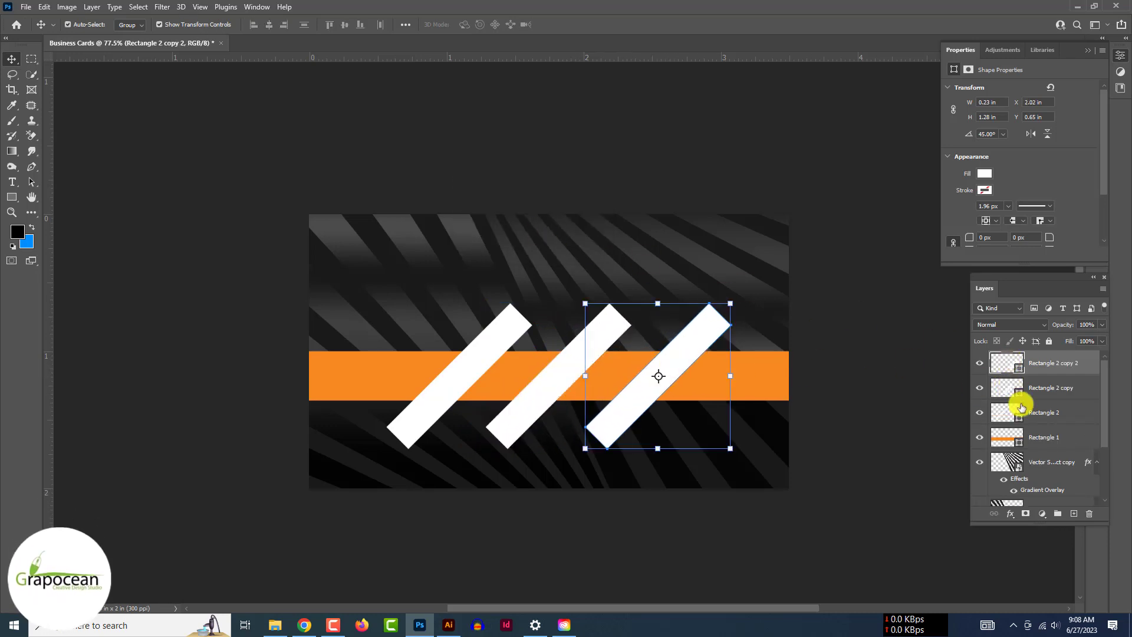
{"action": "left_click", "coordinate": [1037, 412], "text": "ctrl"}
{"action": "left_click", "coordinate": [1059, 392], "text": "ctrl"}
{"action": "left_click", "coordinate": [864, 366]}
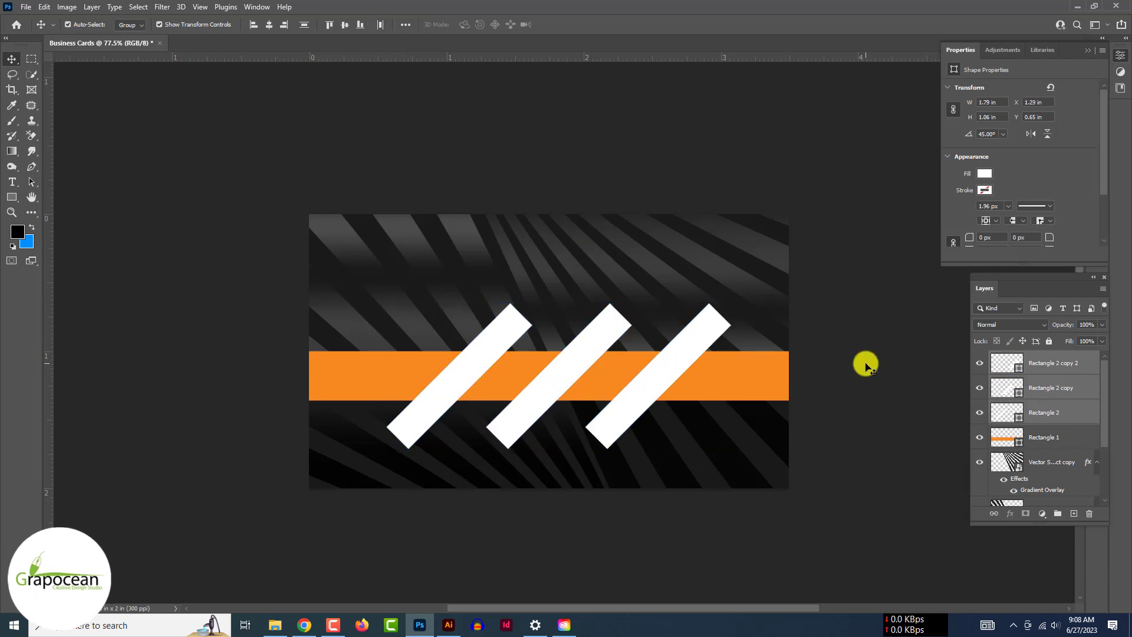
{"action": "left_click", "coordinate": [1056, 410]}
{"action": "left_click", "coordinate": [1061, 365], "text": "shift"}
{"action": "right_click", "coordinate": [1063, 373]}
Merge the bars into a smart object, mask their shape out of the band, and hide them
{"action": "left_click", "coordinate": [967, 277]}
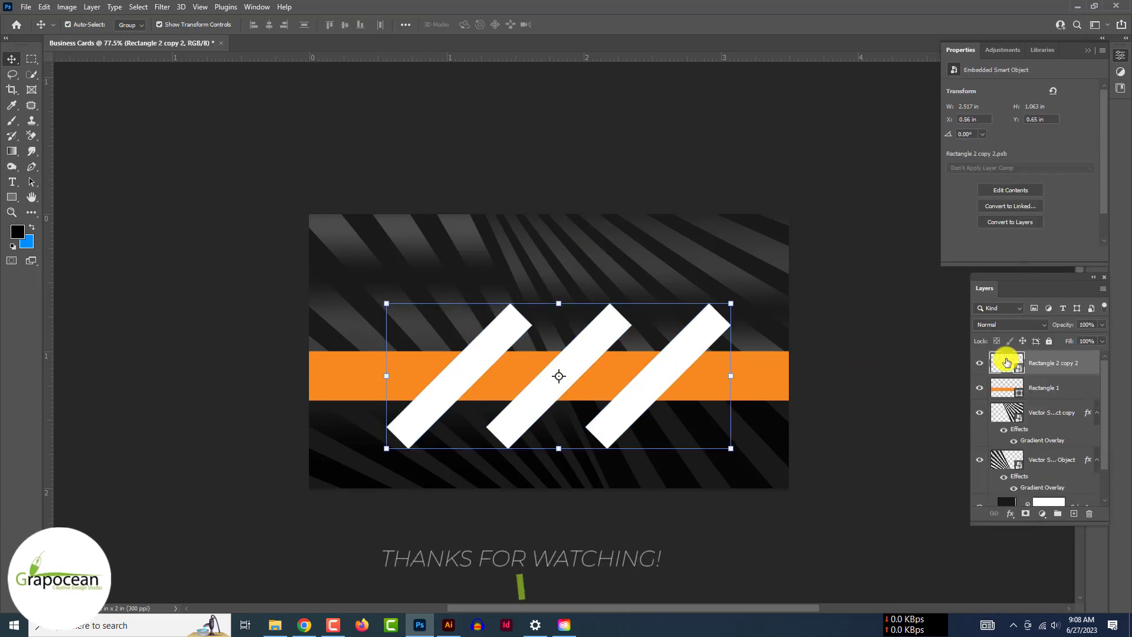
{"action": "left_click", "coordinate": [1005, 392]}
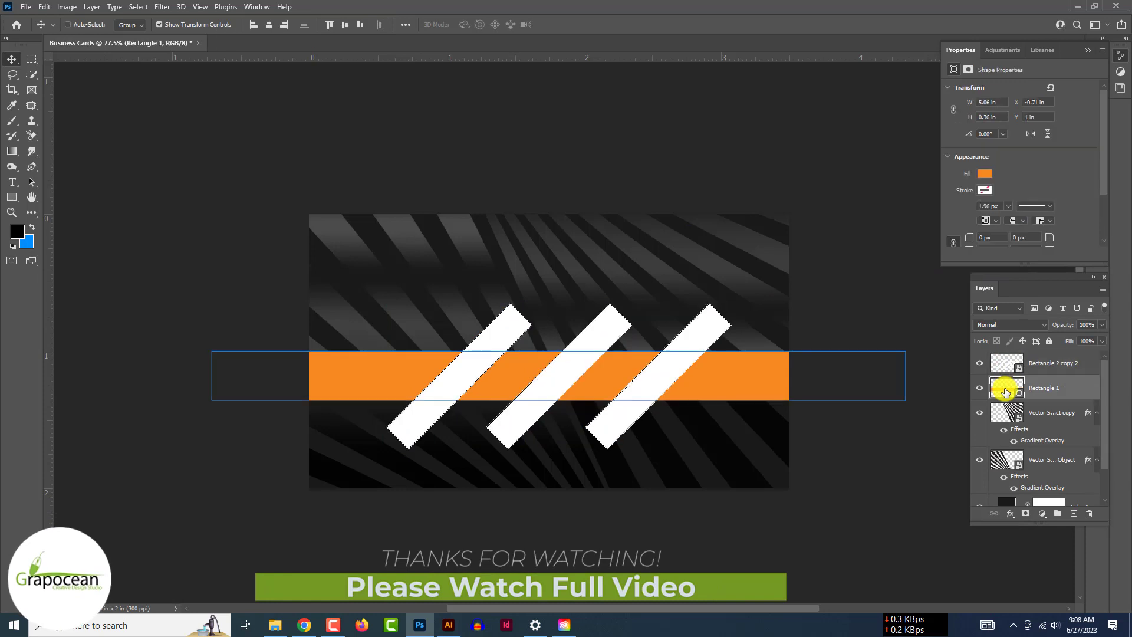
{"action": "left_click", "coordinate": [1025, 513]}
{"action": "left_click", "coordinate": [980, 363]}
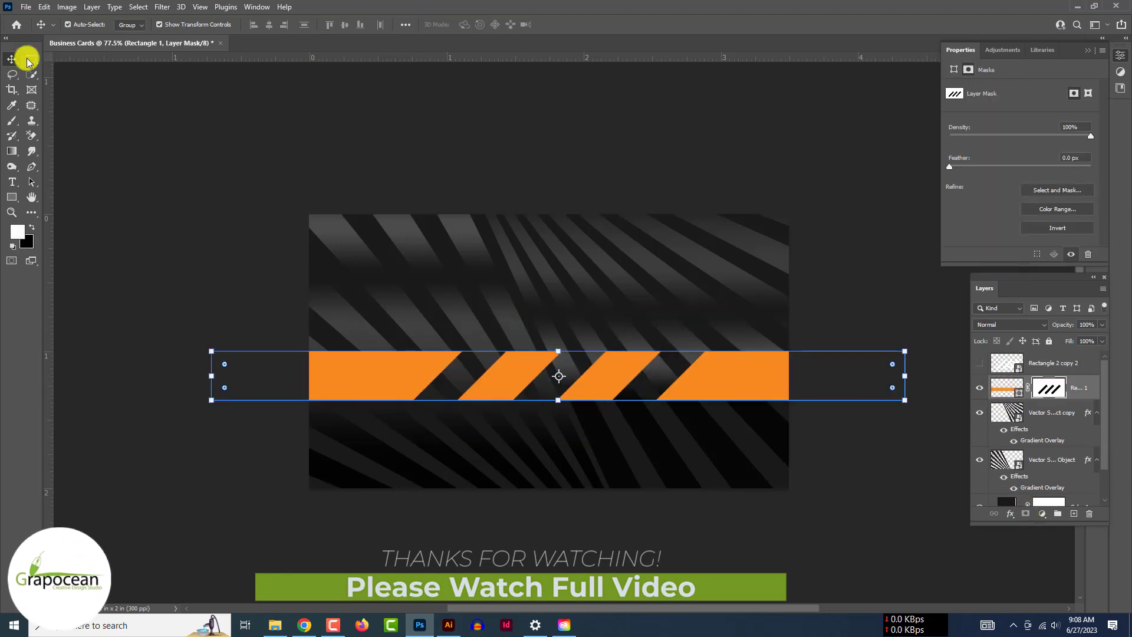
{"action": "key", "text": "m"}
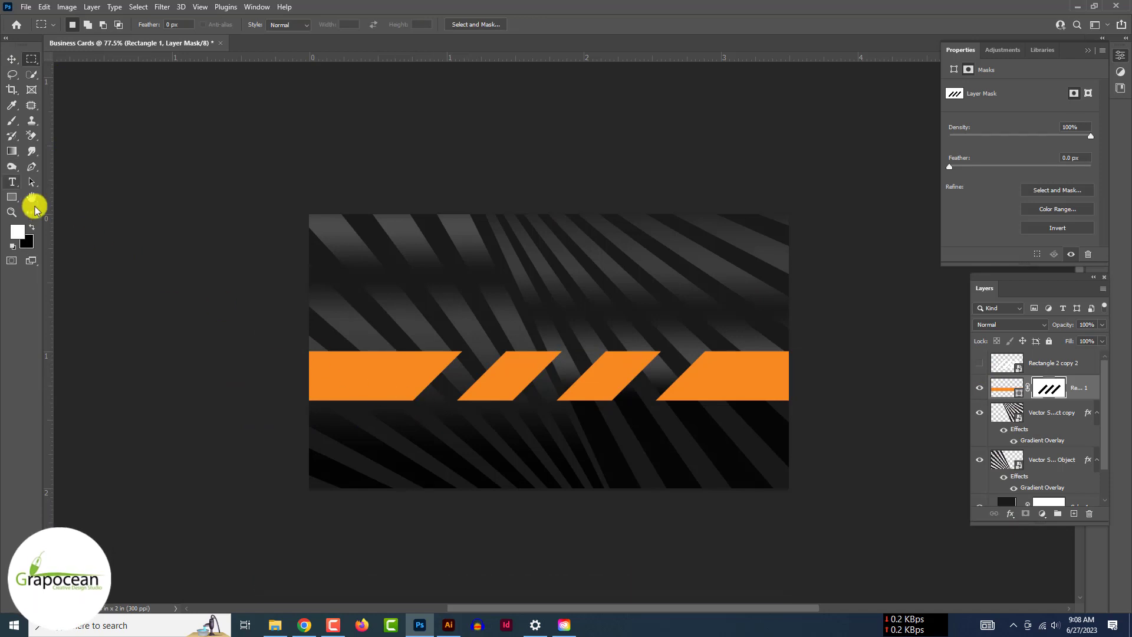
{"action": "left_click", "coordinate": [12, 197]}
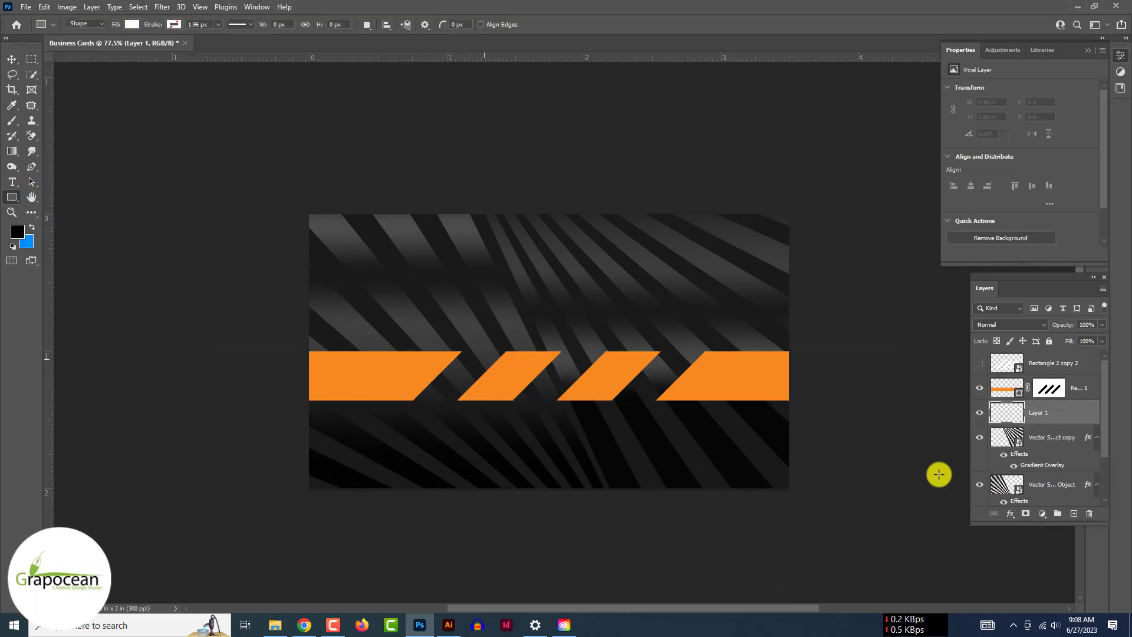
Draw a small rectangle over the band filled with a darker orange
{"action": "left_click_drag", "start_coordinate": [471, 434], "coordinate": [470, 433]}
{"action": "left_click", "coordinate": [132, 24]}
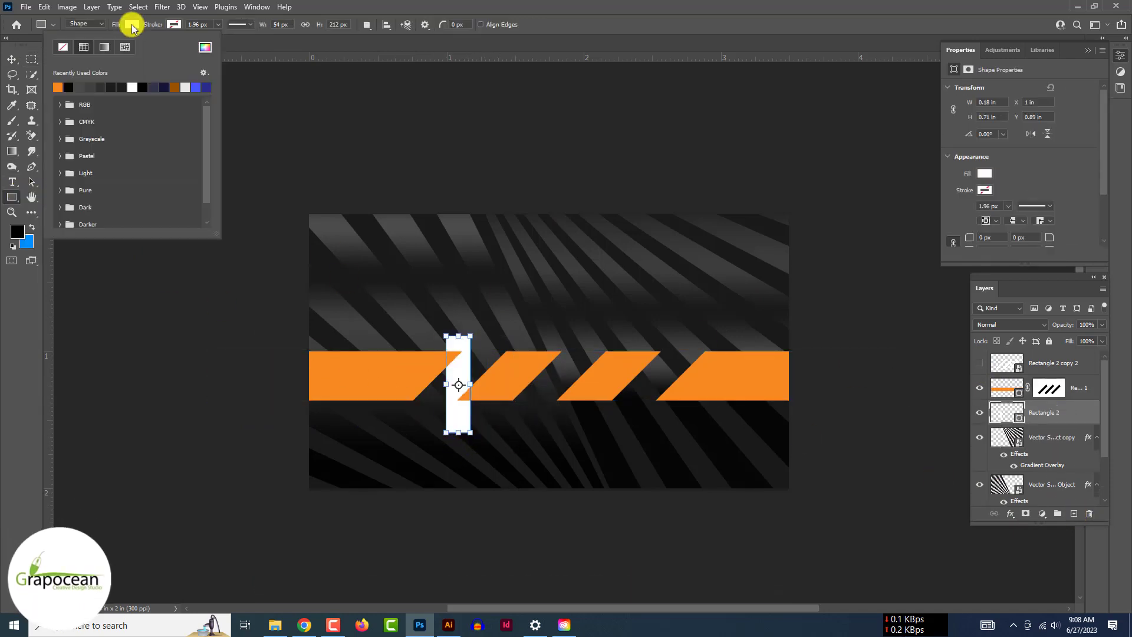
{"action": "left_click", "coordinate": [58, 88]}
{"action": "double_click", "coordinate": [1002, 416]}
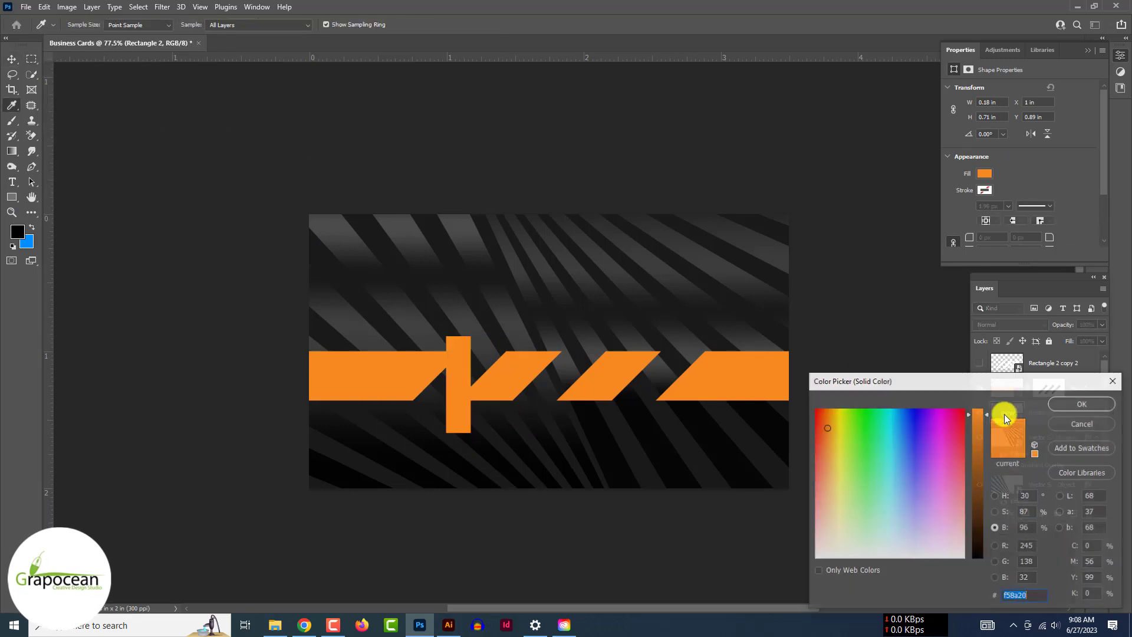
{"action": "left_click", "coordinate": [978, 424]}
{"action": "left_click", "coordinate": [1073, 399]}
Rotate the darker rectangle to -45° and widen it slightly into a strip
{"action": "left_click", "coordinate": [13, 61]}
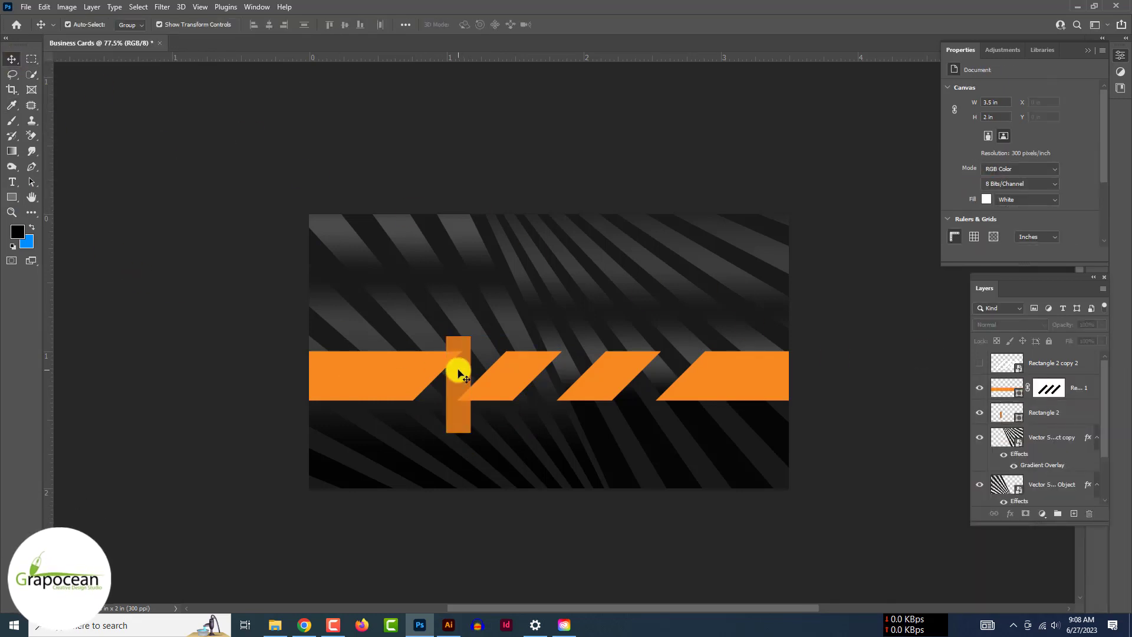
{"action": "key", "text": "ctrl+t"}
{"action": "mouse_move", "coordinate": [487, 454]}
{"action": "left_mouse_down"}
{"action": "mouse_move", "coordinate": [507, 384]}
{"action": "mouse_move", "coordinate": [470, 360]}
{"action": "left_mouse_up"}
{"action": "scroll", "coordinate": [465, 369], "scroll_direction": "up", "scroll_amount": 1}
{"action": "scroll", "coordinate": [480, 351], "scroll_direction": "up", "scroll_amount": 4}
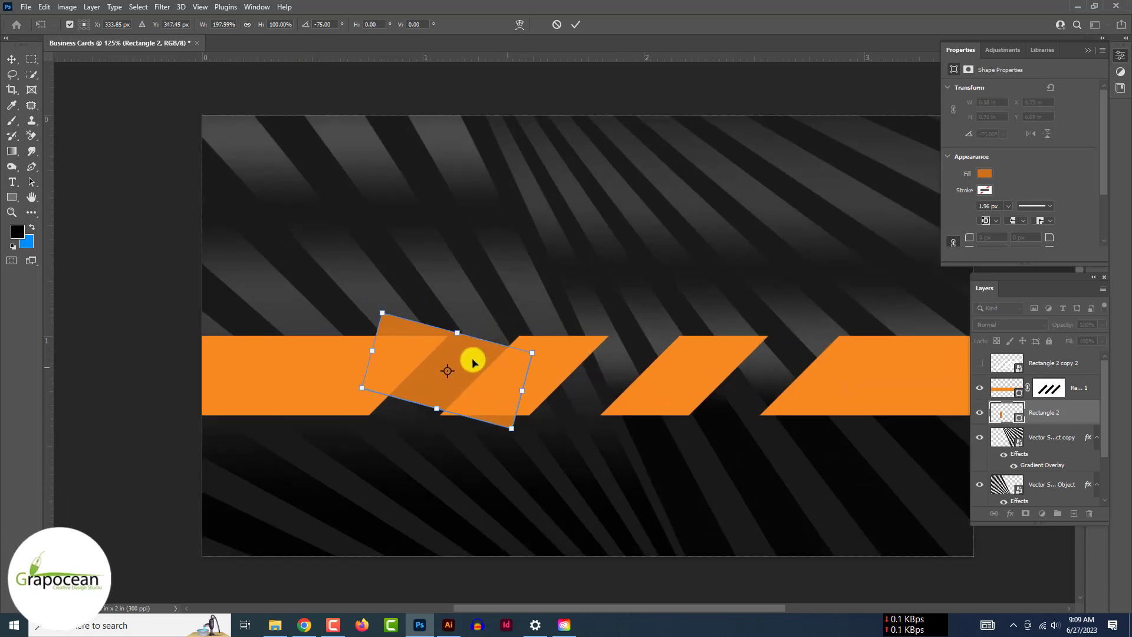
{"action": "scroll", "coordinate": [468, 403], "scroll_direction": "up", "scroll_amount": 3}
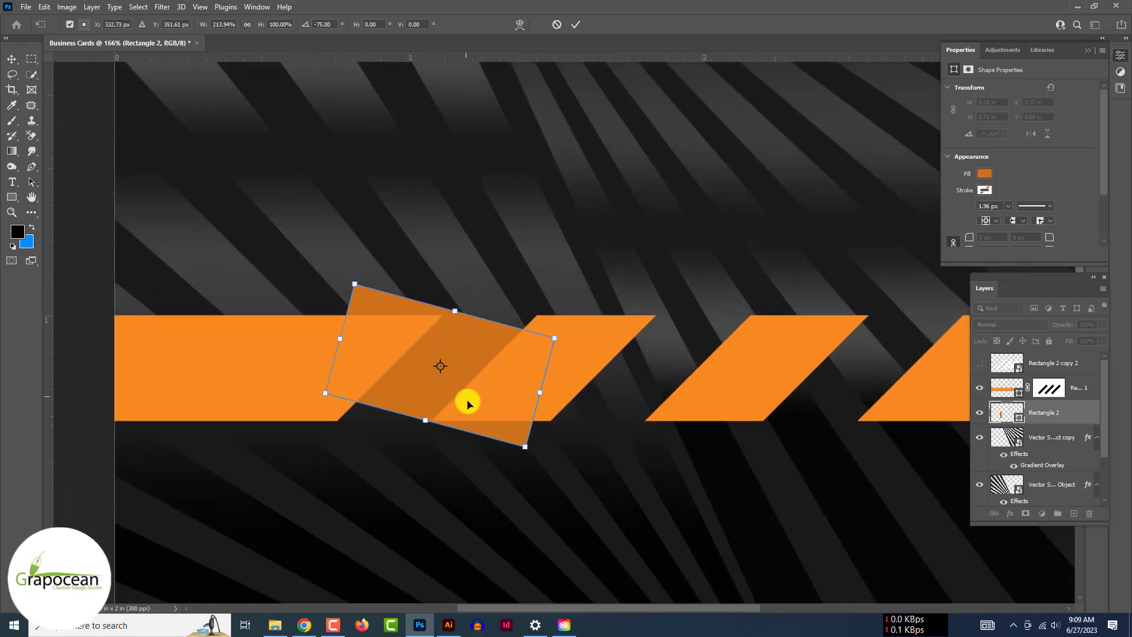
{"action": "key", "text": "ctrl+z"}
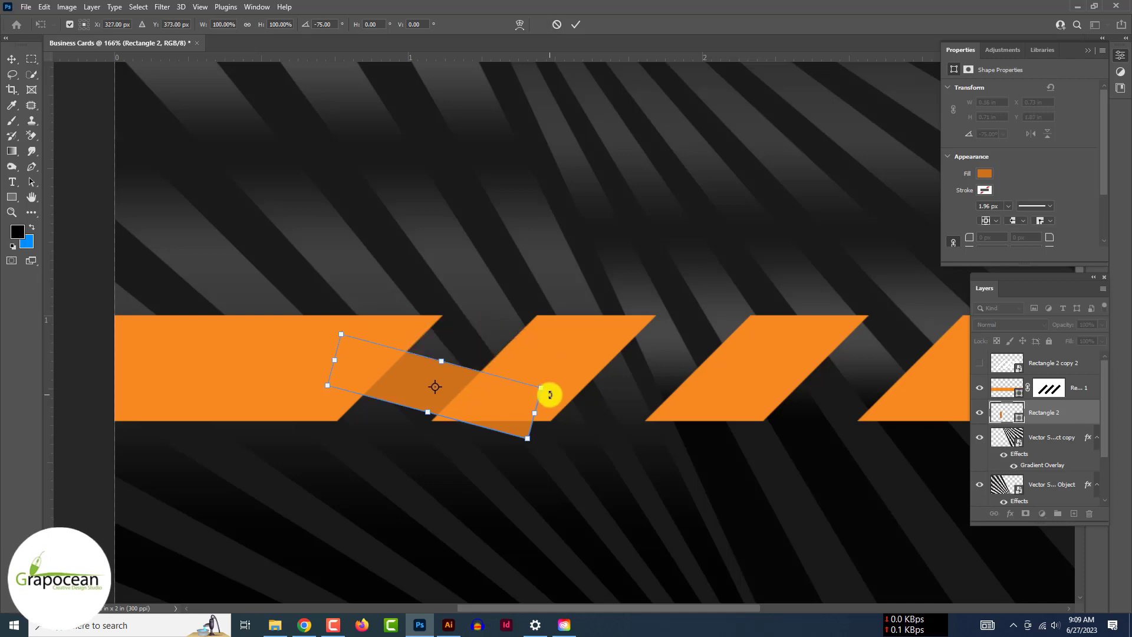
{"action": "left_click_drag", "start_coordinate": [532, 432], "coordinate": [455, 399]}
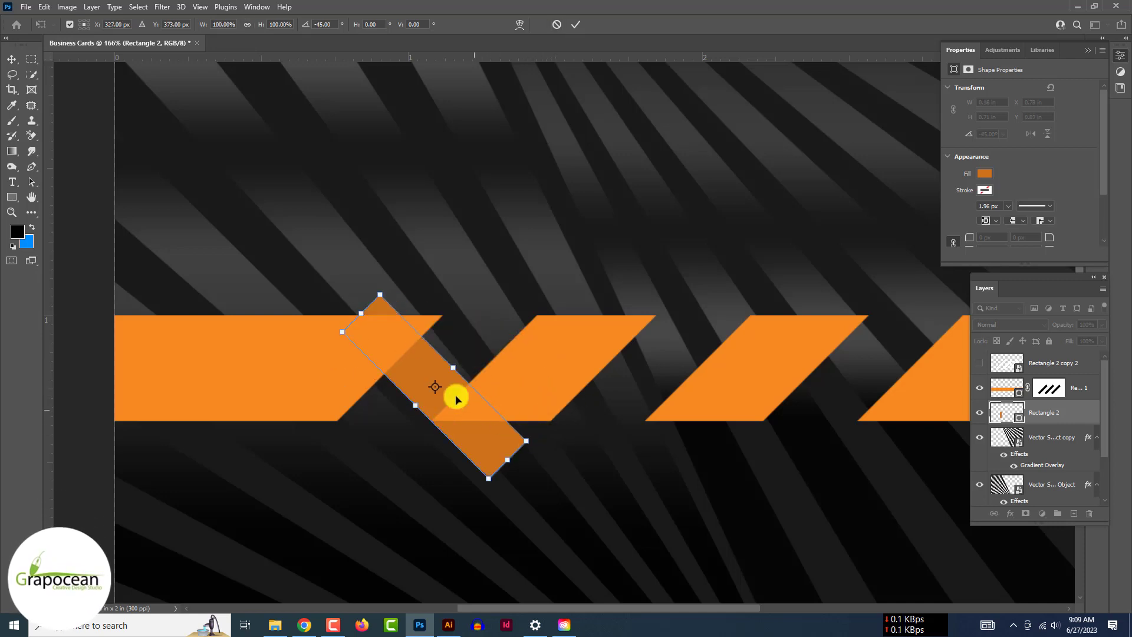
{"action": "scroll", "coordinate": [449, 395], "scroll_direction": "up", "scroll_amount": 1}
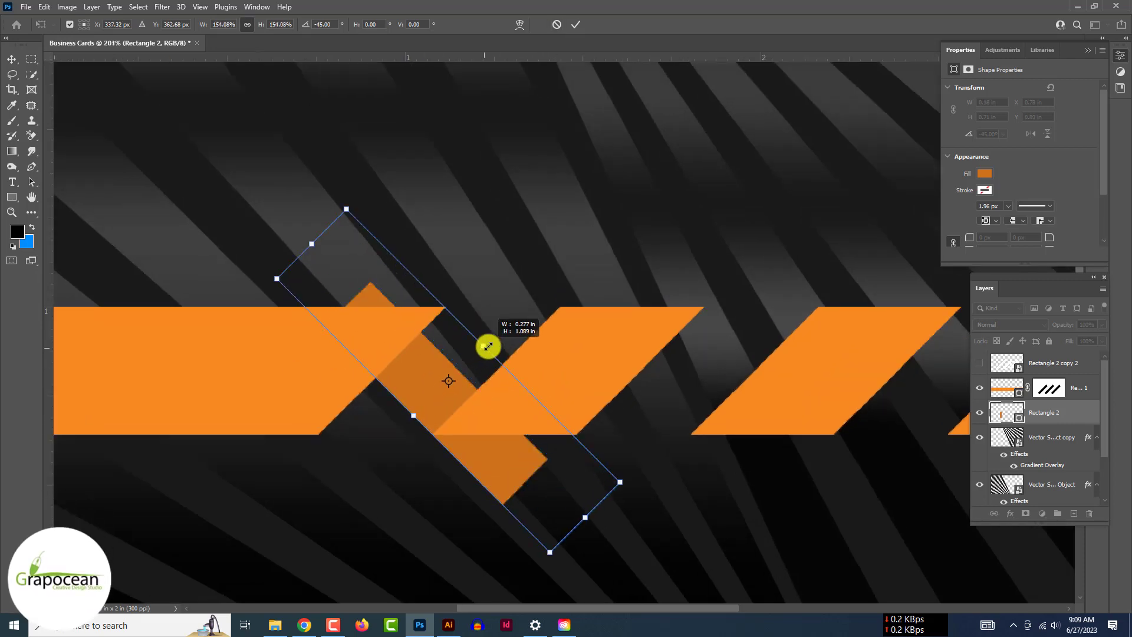
{"action": "left_click_drag", "start_coordinate": [484, 349], "coordinate": [485, 347]}
{"action": "scroll", "coordinate": [482, 343], "scroll_direction": "up", "scroll_amount": 1}
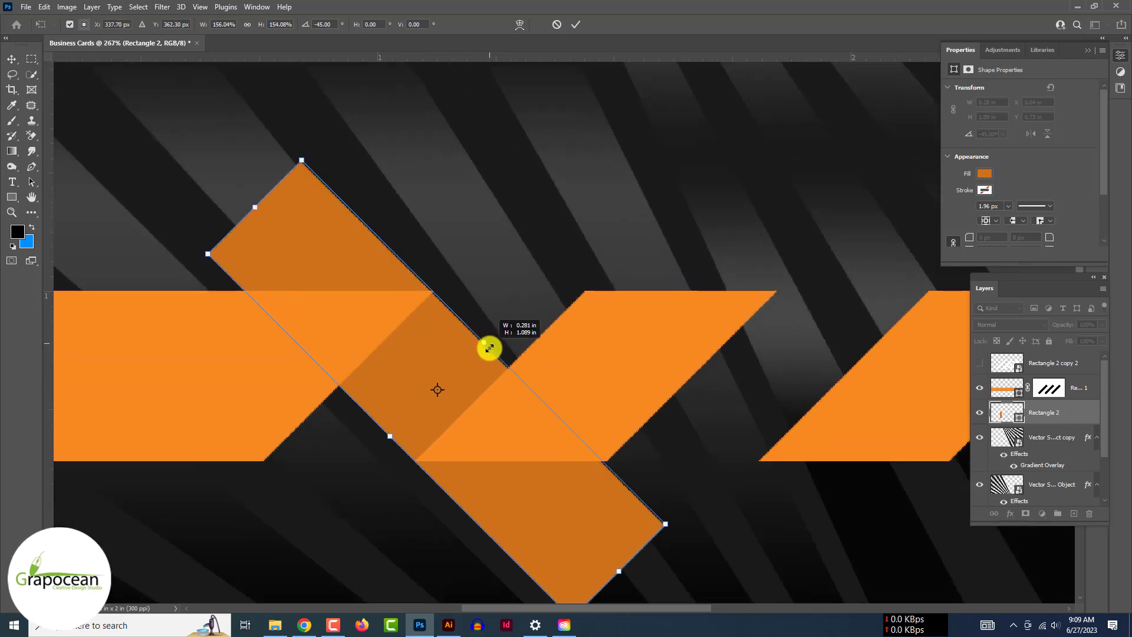
{"action": "scroll", "coordinate": [489, 348], "scroll_direction": "up", "scroll_amount": 1}
{"action": "left_click", "coordinate": [577, 25]}
Alt-drag a copy of the darker strip along the band into the next gap
{"action": "scroll", "coordinate": [230, 347], "scroll_direction": "down", "scroll_amount": 2}
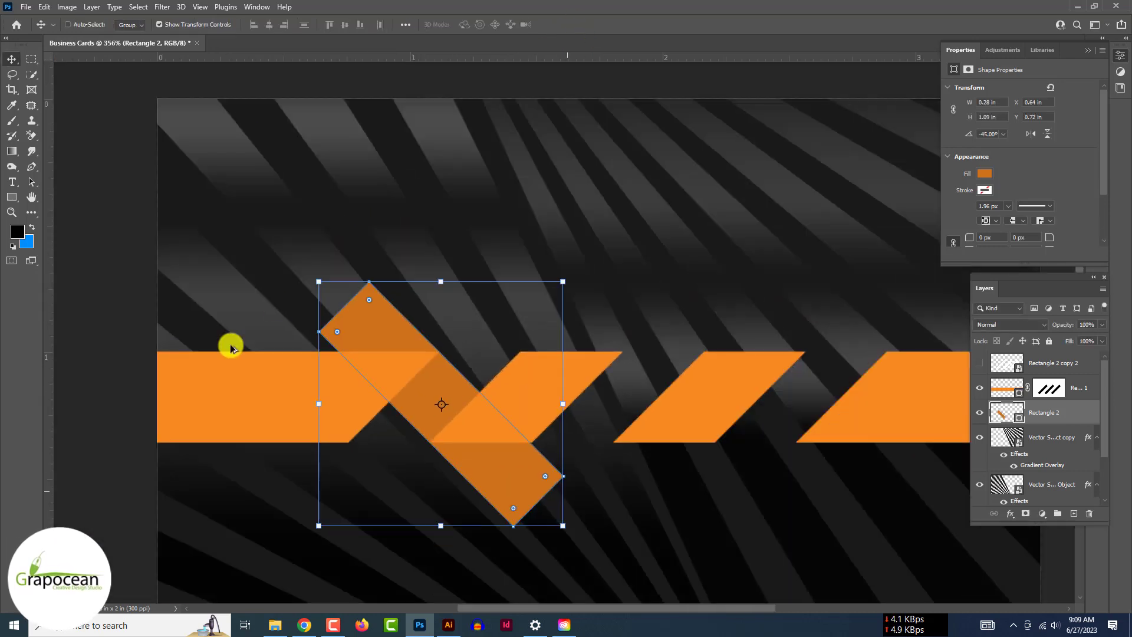
{"action": "scroll", "coordinate": [296, 448], "scroll_direction": "down", "scroll_amount": 2}
{"action": "scroll", "coordinate": [296, 448], "scroll_direction": "up", "scroll_amount": 1}
{"action": "left_click_drag", "start_coordinate": [503, 472], "coordinate": [770, 462]}
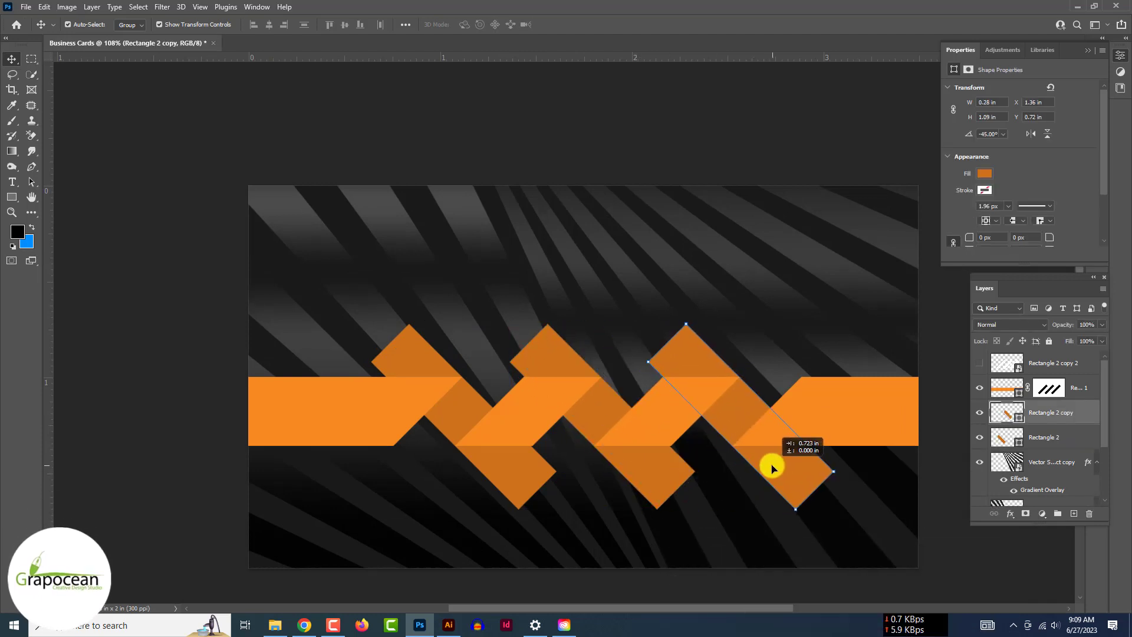
{"action": "scroll", "coordinate": [669, 462], "scroll_direction": "down", "scroll_amount": 3}
{"action": "scroll", "coordinate": [784, 481], "scroll_direction": "up", "scroll_amount": 1}
Combine the darker strip layers into a smart object masked to the band's shape
{"action": "scroll", "coordinate": [613, 450], "scroll_direction": "up", "scroll_amount": 1}
{"action": "left_click", "coordinate": [624, 428], "text": "ctrl"}
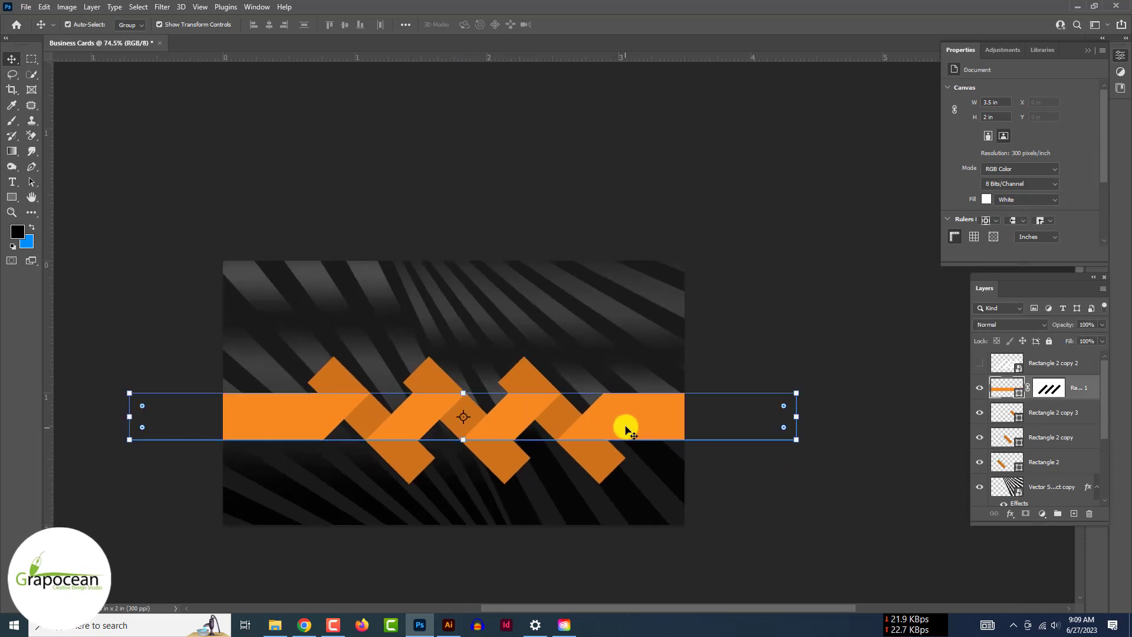
{"action": "left_click", "coordinate": [1006, 387], "text": "ctrl"}
{"action": "left_click", "coordinate": [1047, 422]}
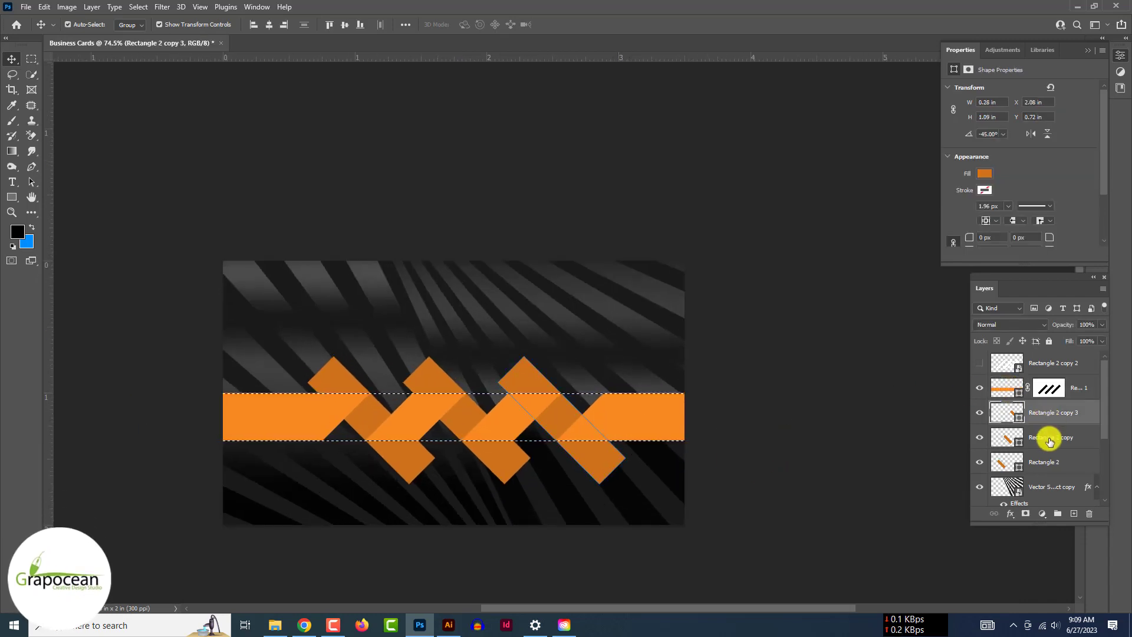
{"action": "left_click", "coordinate": [1047, 461], "text": "shift"}
{"action": "right_click", "coordinate": [1055, 461]}
{"action": "left_click", "coordinate": [970, 277]}
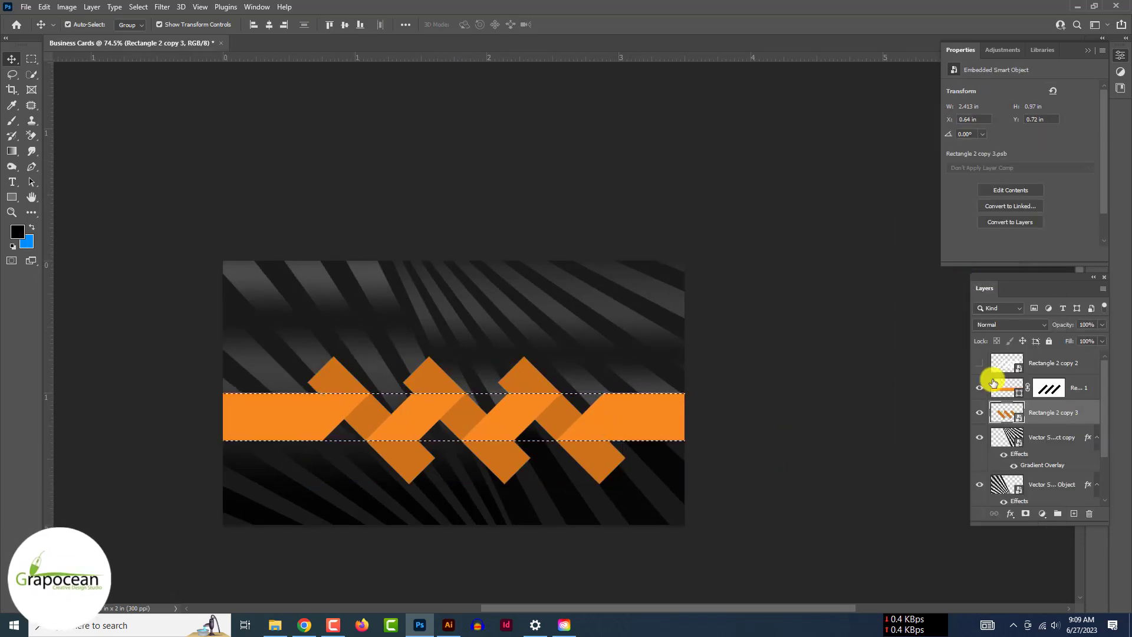
{"action": "left_click", "coordinate": [1025, 513]}
{"action": "left_click", "coordinate": [803, 450]}
Add an Exposure adjustment layer above the Rectangle 1 band
{"action": "scroll", "coordinate": [744, 475], "scroll_direction": "down", "scroll_amount": 3}
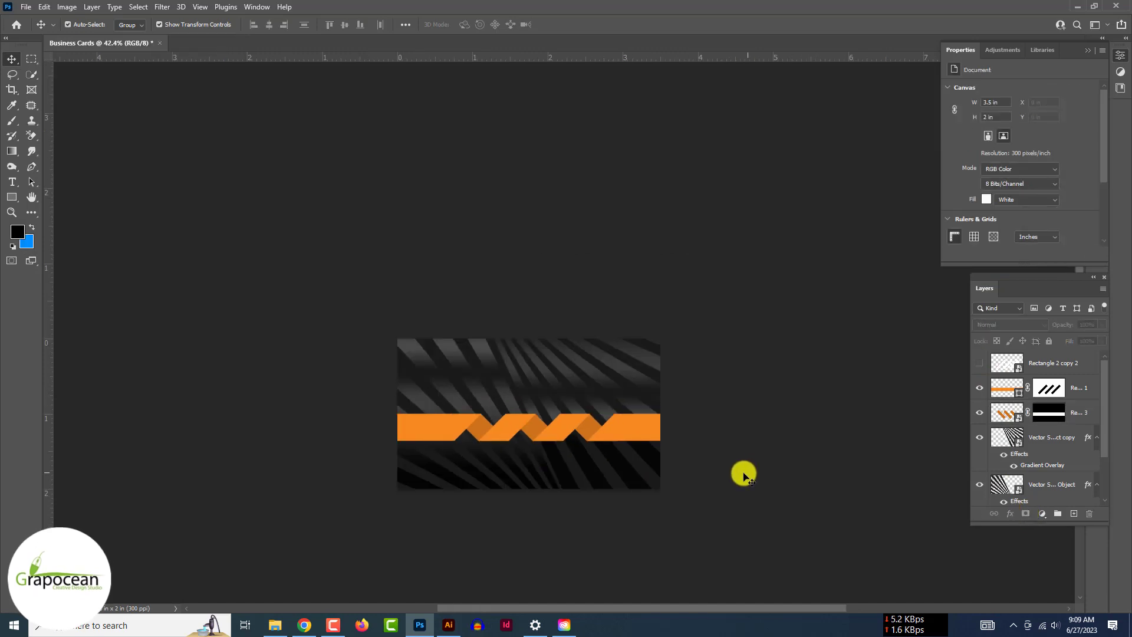
{"action": "scroll", "coordinate": [742, 471], "scroll_direction": "up", "scroll_amount": 3}
{"action": "left_click", "coordinate": [1082, 387]}
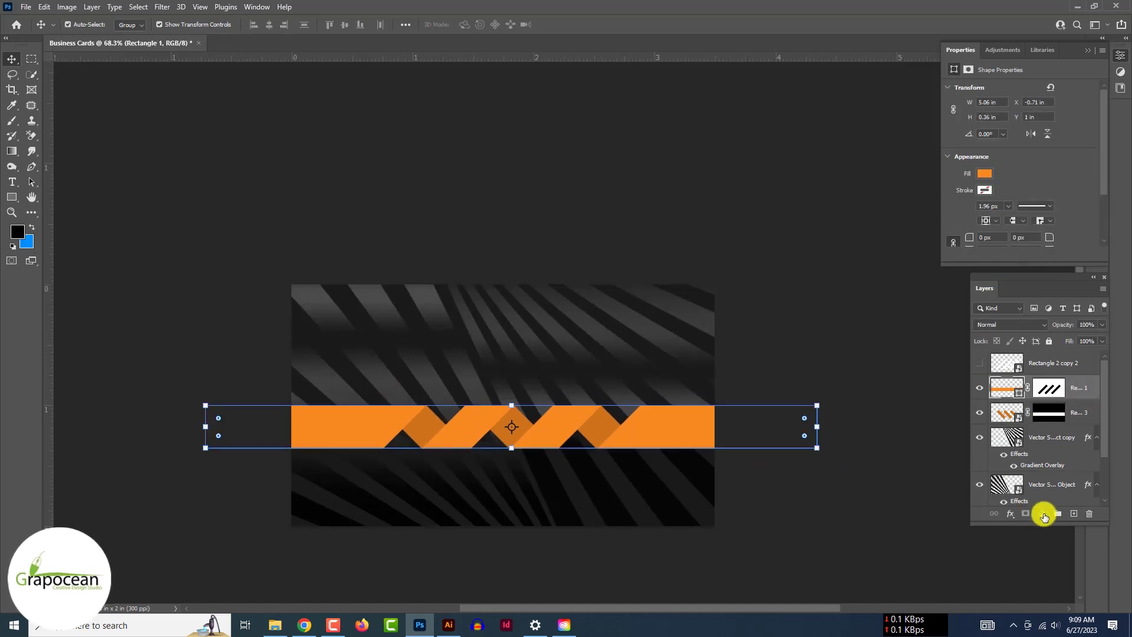
{"action": "left_click", "coordinate": [1043, 517]}
{"action": "left_click", "coordinate": [1038, 446]}
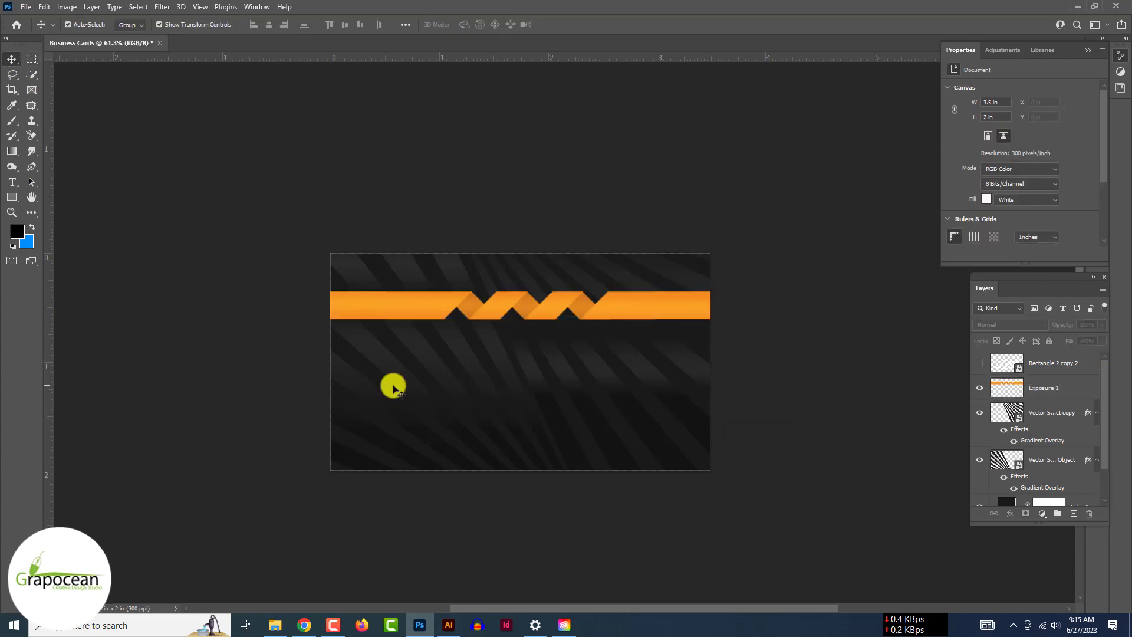
Lower the opacity of the two ray layers and reposition them for softer streaks
{"action": "left_click", "coordinate": [569, 383]}
{"action": "left_click", "coordinate": [163, 11]}
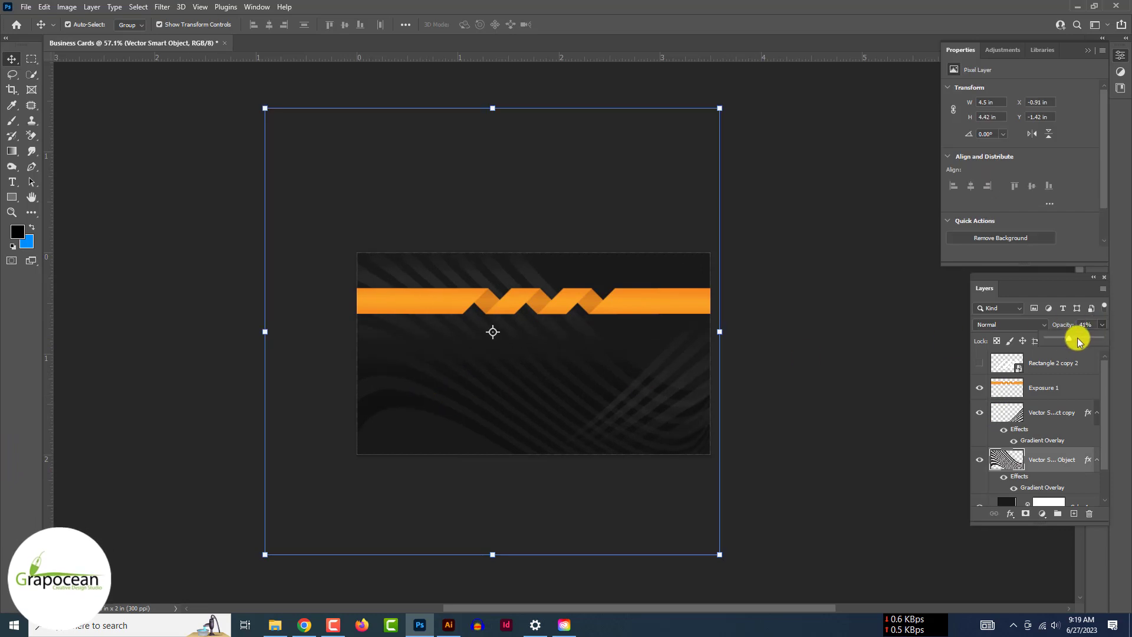
{"action": "left_click", "coordinate": [854, 372]}
{"action": "left_click", "coordinate": [677, 366]}
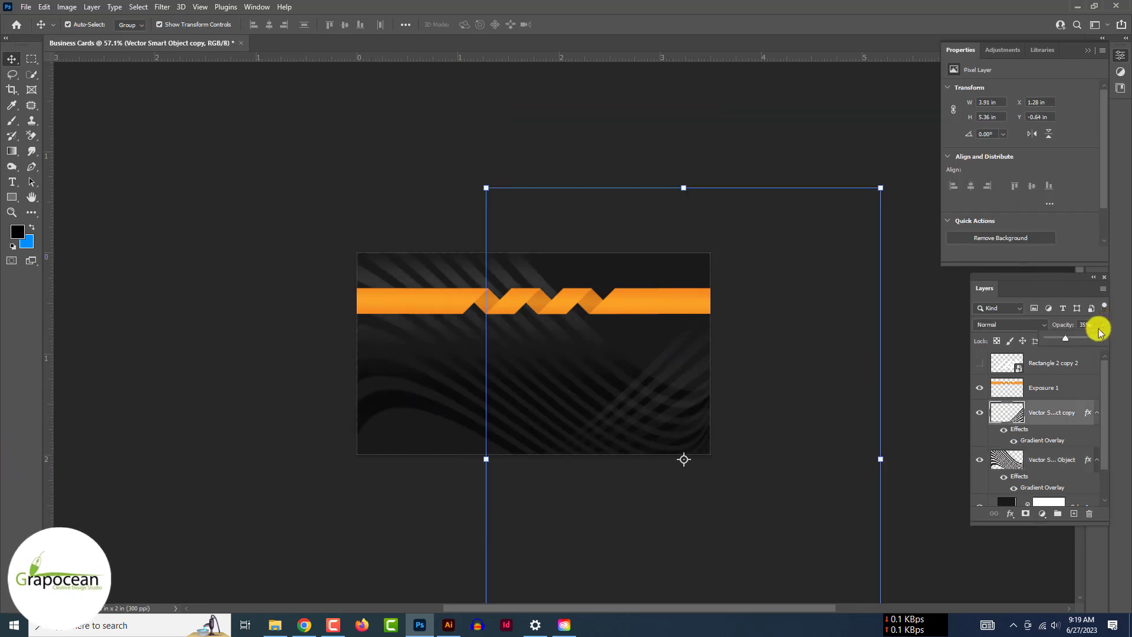
{"action": "left_click", "coordinate": [843, 387]}
{"action": "key", "text": "p"}
{"action": "scroll", "coordinate": [650, 425], "scroll_direction": "down", "scroll_amount": 2}
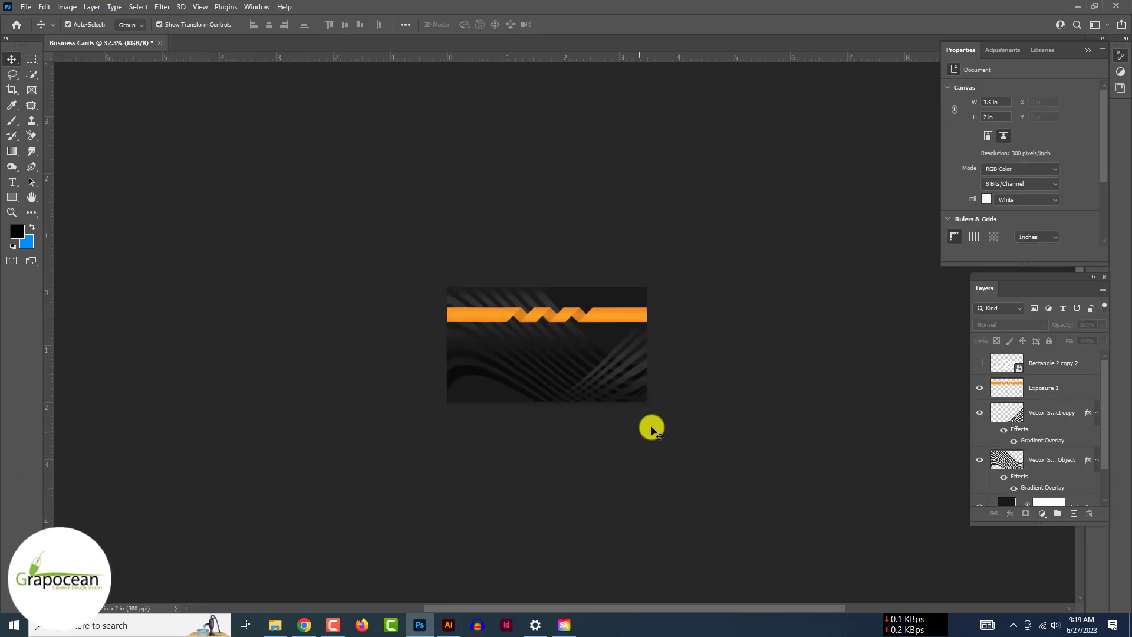
{"action": "scroll", "coordinate": [684, 406], "scroll_direction": "up", "scroll_amount": 3}
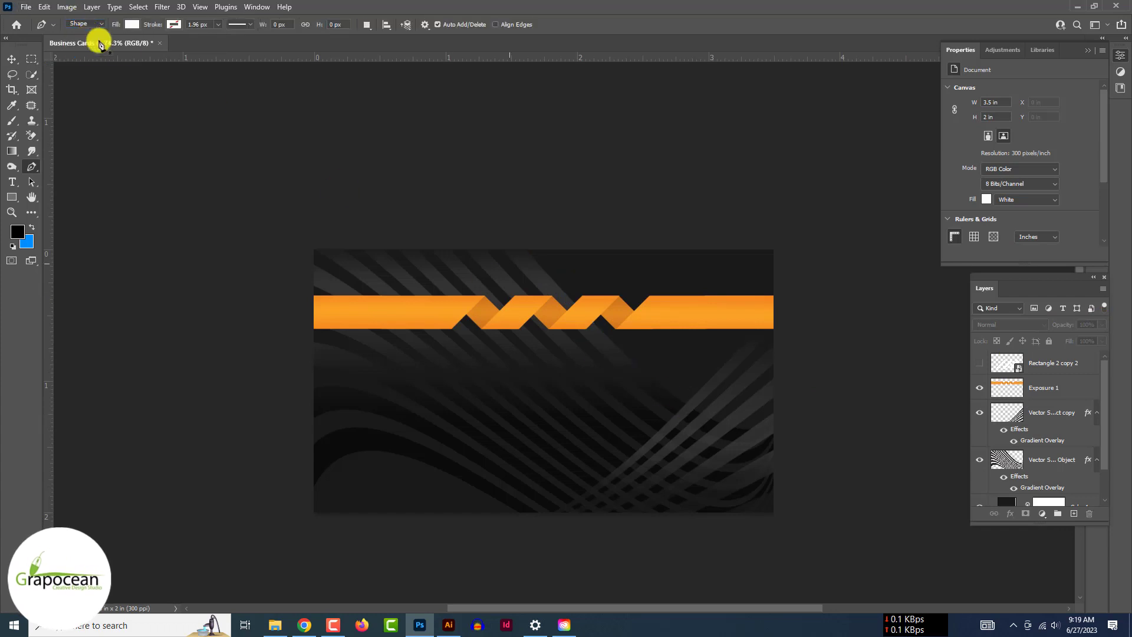
Pen-draw a curved corner shape at the top right and place it beneath the orange band
{"action": "left_click", "coordinate": [520, 248]}
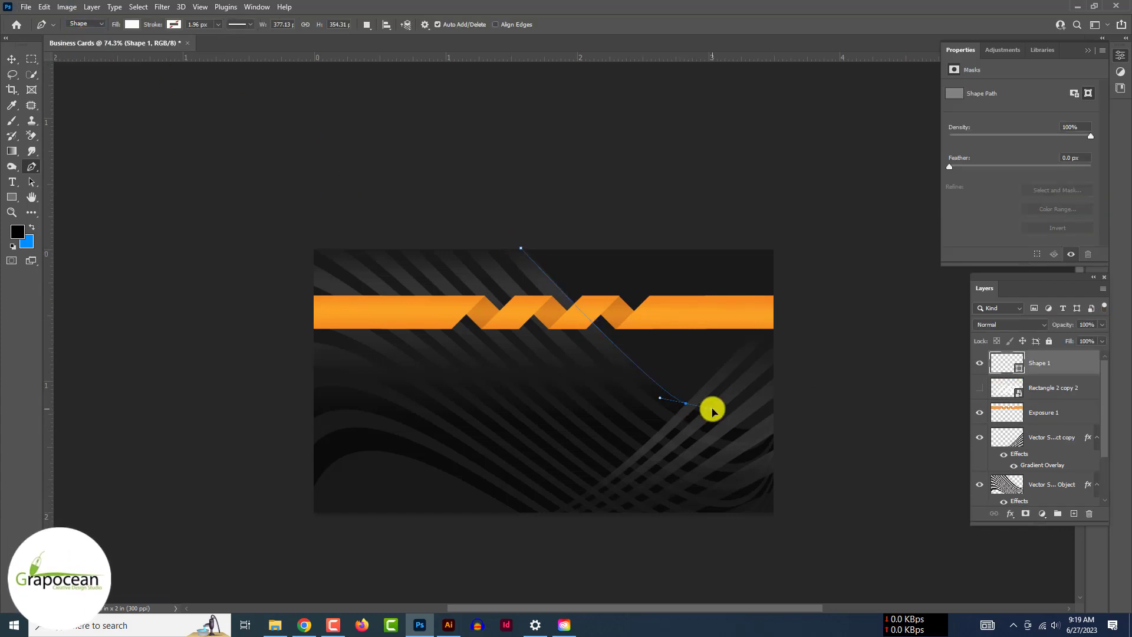
{"action": "mouse_move", "coordinate": [774, 313]}
{"action": "left_mouse_down"}
{"action": "mouse_move", "coordinate": [818, 303]}
{"action": "mouse_move", "coordinate": [782, 233]}
{"action": "left_mouse_up"}
{"action": "left_click", "coordinate": [12, 60]}
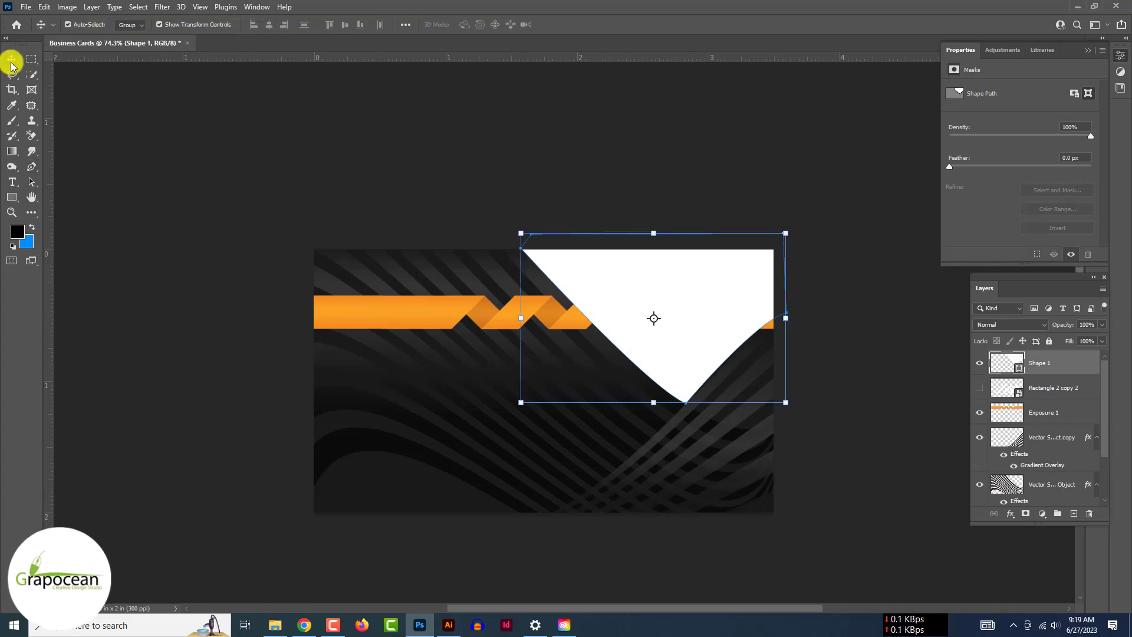
{"action": "key", "text": "ctrl+bracketleft"}
{"action": "left_click_drag", "start_coordinate": [1063, 394], "coordinate": [1059, 454]}
{"action": "left_click", "coordinate": [844, 375]}
Fill the corner shape with the band's orange, f9a326, sampled by eyedropper
{"action": "scroll", "coordinate": [862, 380], "scroll_direction": "down", "scroll_amount": 2}
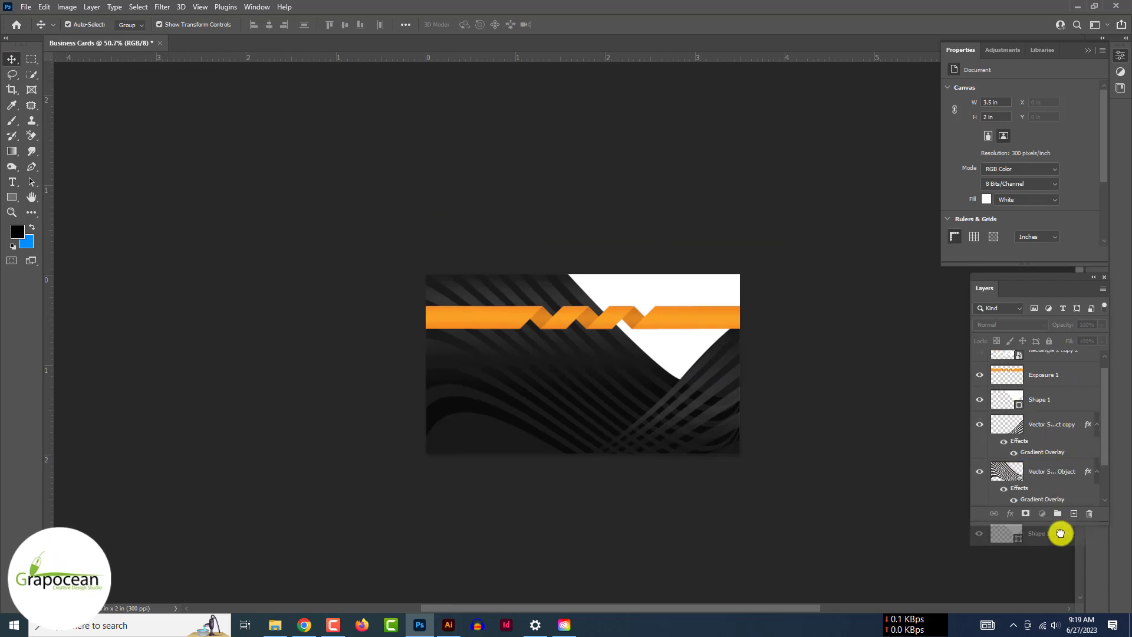
{"action": "double_click", "coordinate": [1010, 443]}
{"action": "left_click", "coordinate": [703, 314]}
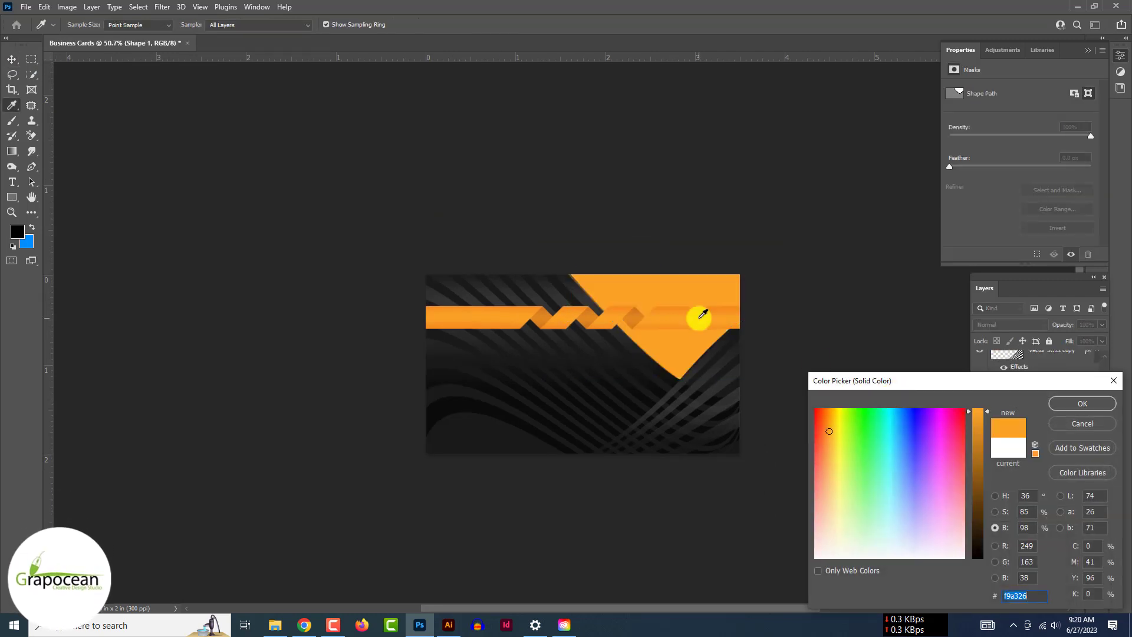
{"action": "left_click", "coordinate": [1078, 404]}
Add a Montserrat 12 pt text layer on the card's left with the cardholder's name
{"action": "left_click", "coordinate": [11, 182]}
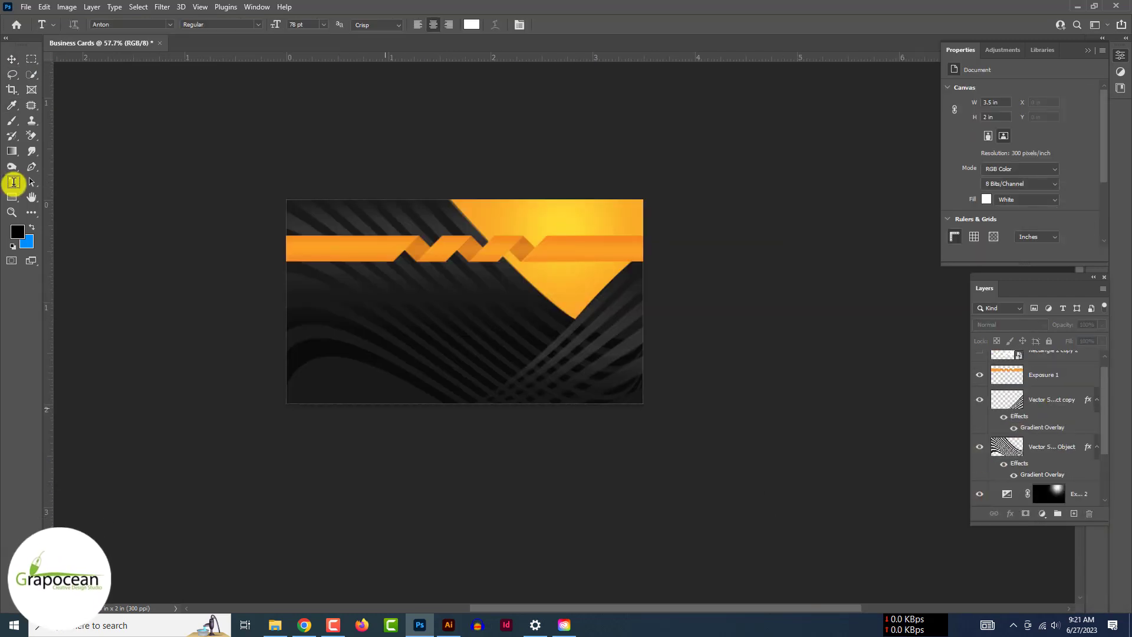
{"action": "scroll", "coordinate": [599, 286], "scroll_direction": "up", "scroll_amount": 2}
{"action": "left_click", "coordinate": [1058, 370]}
{"action": "left_click", "coordinate": [1074, 514]}
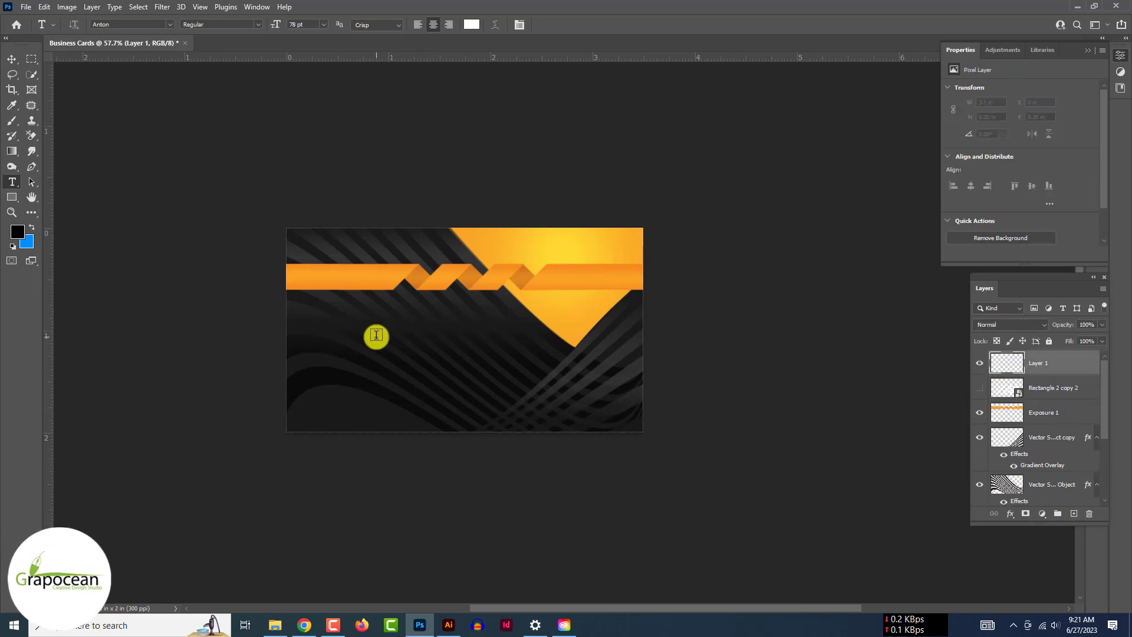
{"action": "left_click", "coordinate": [374, 335]}
{"action": "left_click", "coordinate": [171, 22]}
{"action": "key", "text": "Down"}
{"action": "key", "text": "Down"}
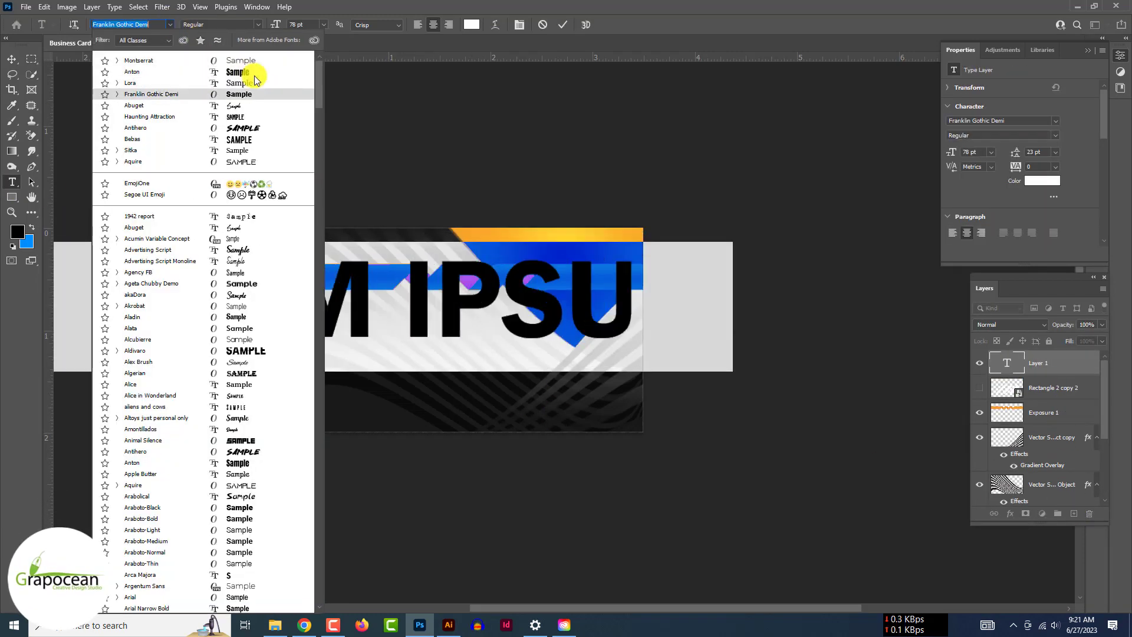
{"action": "left_click", "coordinate": [239, 60]}
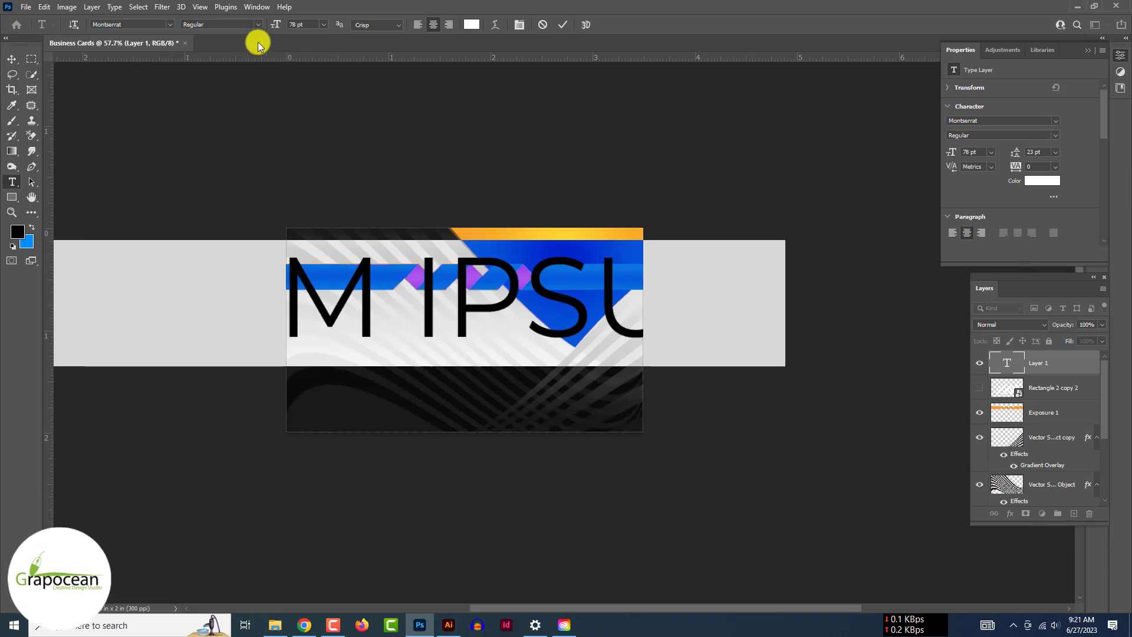
{"action": "key", "text": "ctrl+shift+comma"}
{"action": "key", "text": "ctrl+shift+comma"}
{"action": "key", "text": "ctrl+shift+comma"}
{"action": "key", "text": "ctrl+shift+comma"}
{"action": "key", "text": "ctrl+shift+comma"}
{"action": "key", "text": "ctrl+shift+comma"}
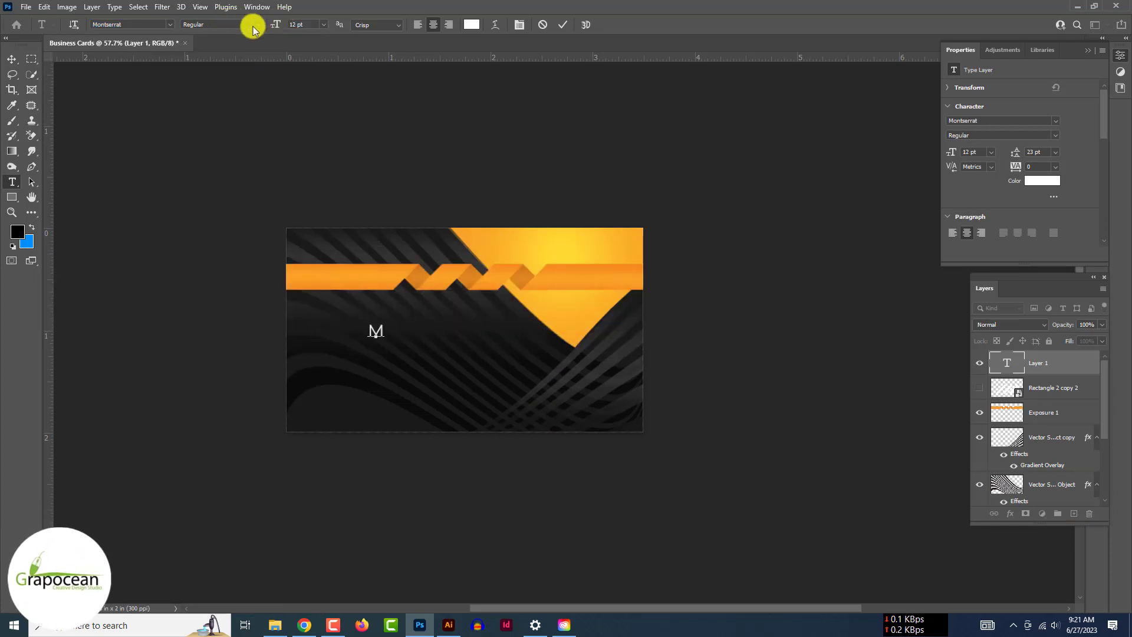
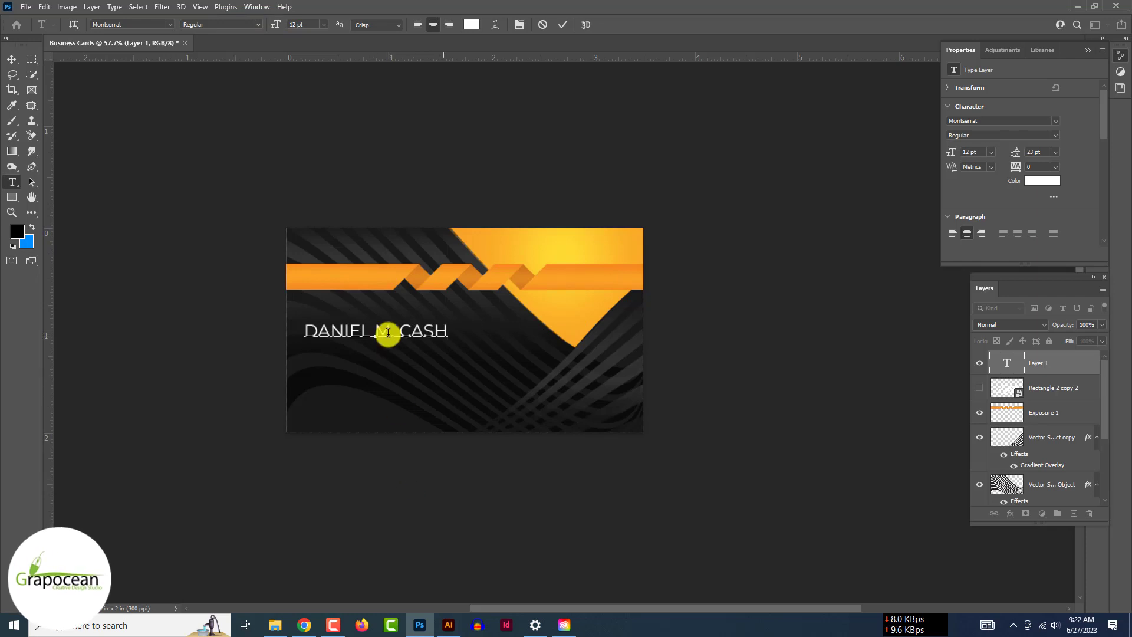
Turn off All Caps, bold the first name and initial, and set leading to 110%
{"action": "key", "text": "ctrl+t"}
{"action": "left_click", "coordinate": [864, 270]}
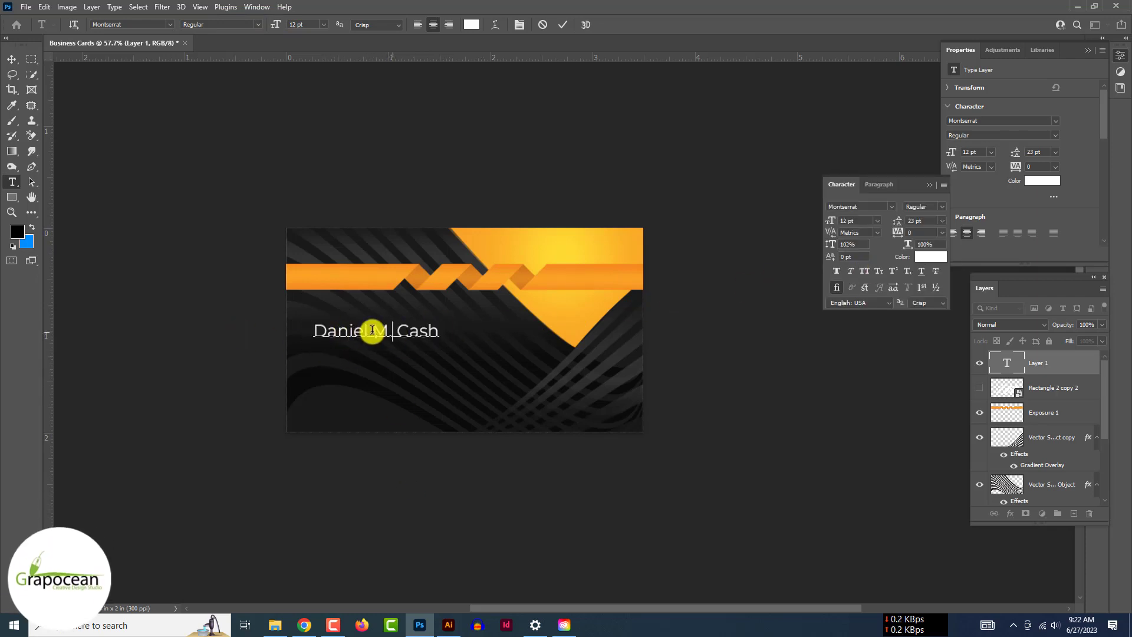
{"action": "left_click_drag", "start_coordinate": [392, 330], "coordinate": [313, 330]}
{"action": "left_click", "coordinate": [257, 24]}
{"action": "left_click", "coordinate": [229, 257]}
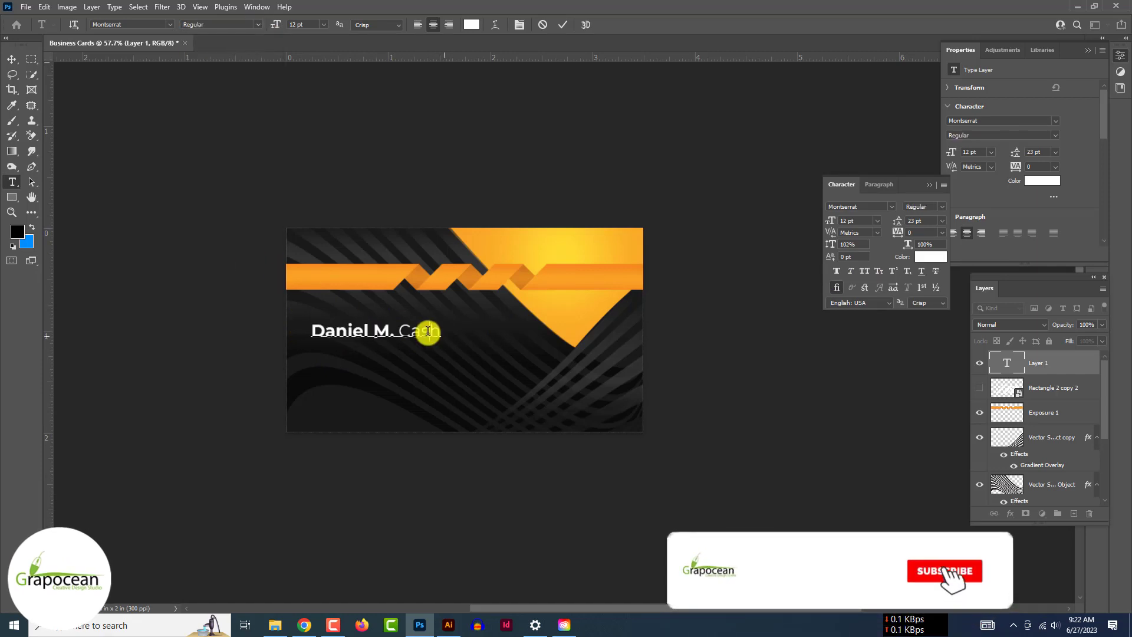
{"action": "left_click_drag", "start_coordinate": [439, 331], "coordinate": [312, 331]}
{"action": "left_click_drag", "start_coordinate": [832, 247], "coordinate": [836, 245]}
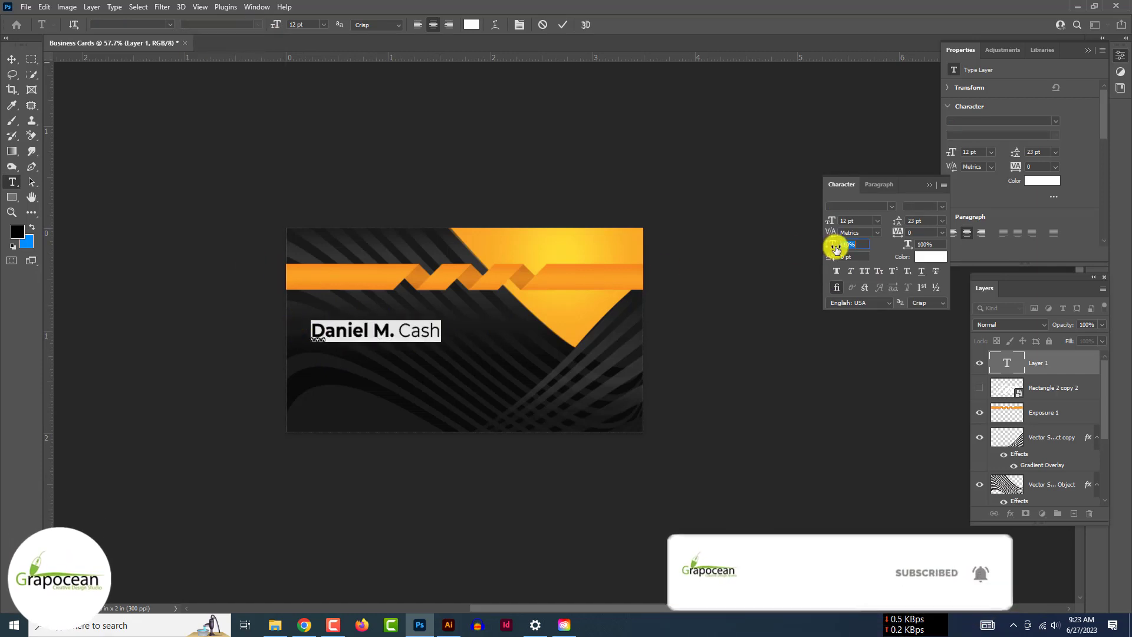
{"action": "left_click", "coordinate": [11, 61]}
{"action": "left_click", "coordinate": [299, 436]}
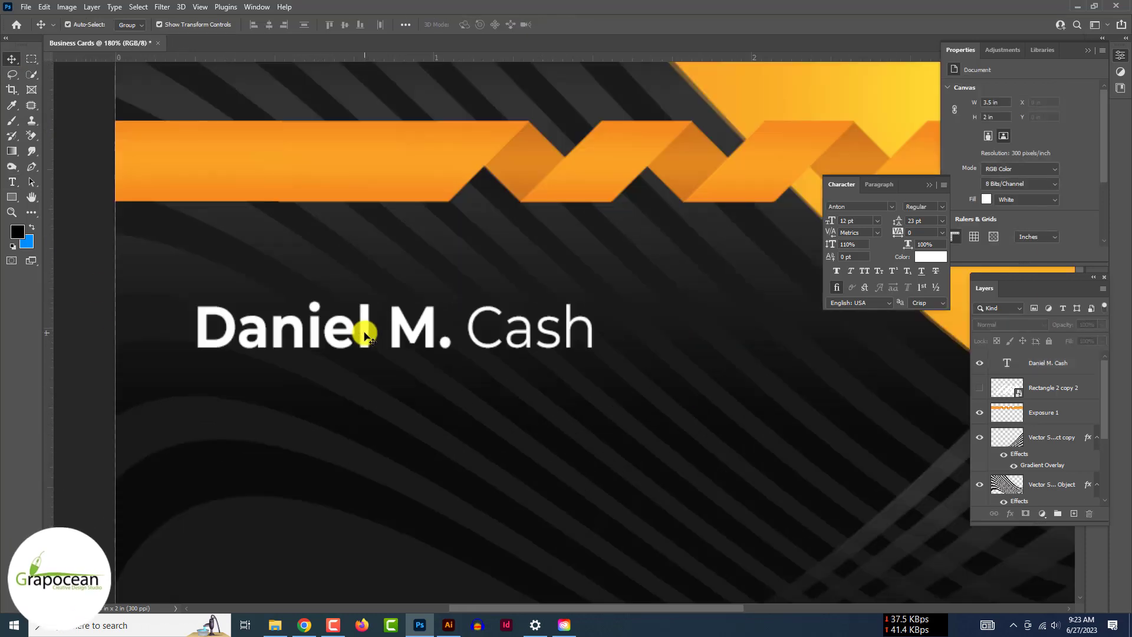
Move the orange band to the card's bottom and shrink the name to about 9.68 pt
{"action": "key", "text": "ctrl+t"}
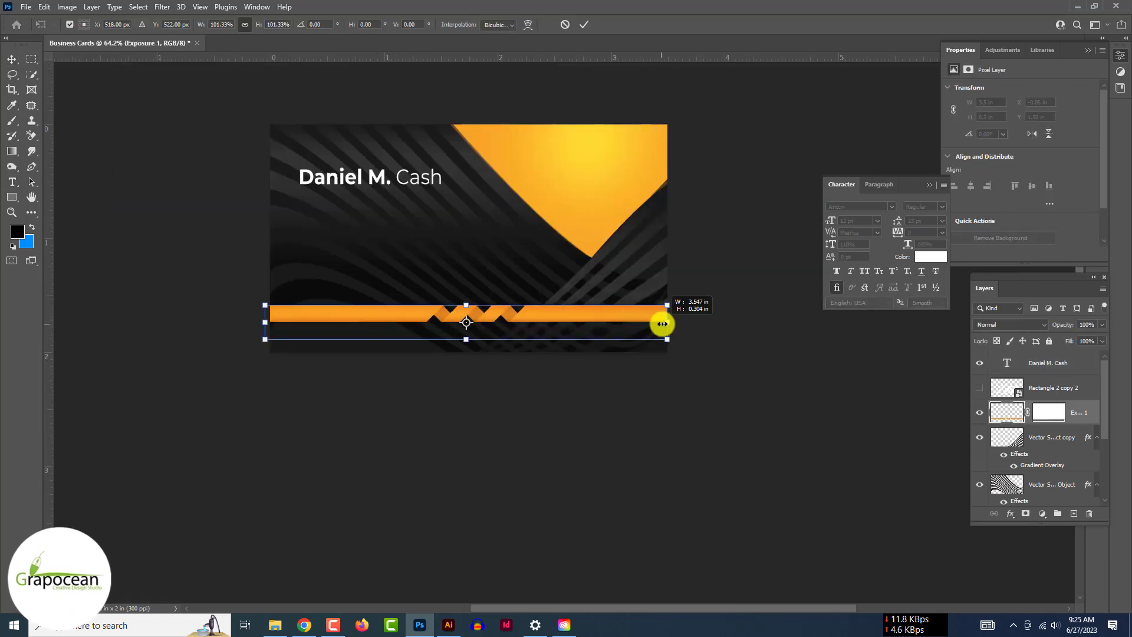
{"action": "left_click", "coordinate": [583, 28]}
{"action": "left_click", "coordinate": [557, 377]}
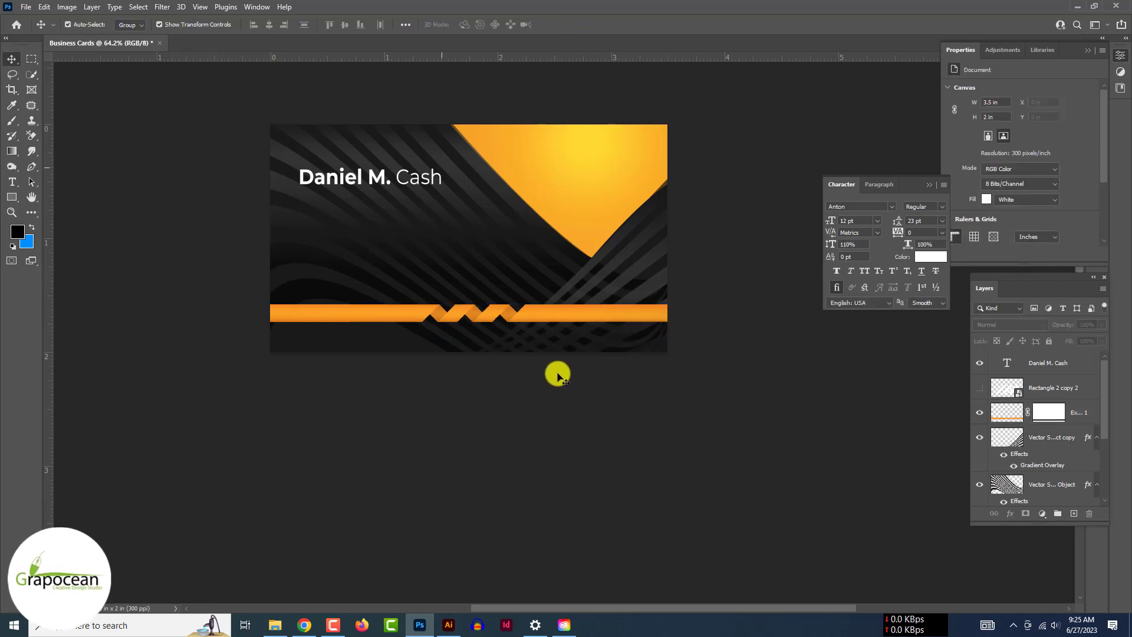
{"action": "left_click", "coordinate": [353, 177]}
{"action": "left_click_drag", "start_coordinate": [440, 189], "coordinate": [416, 181]}
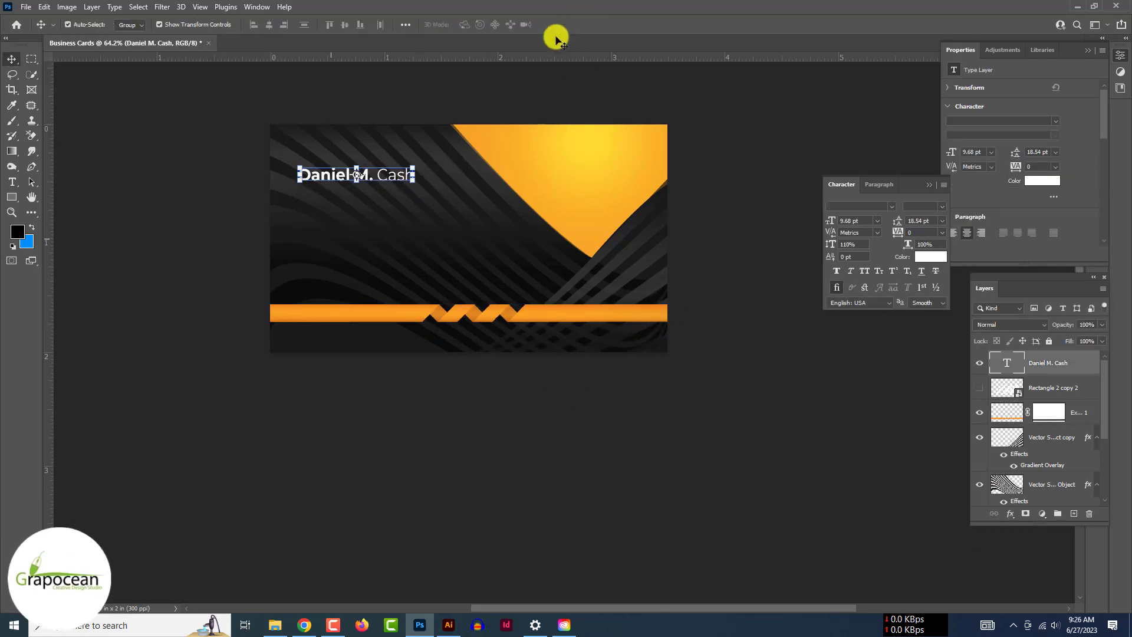
{"action": "left_click", "coordinate": [91, 206]}
Add a guide layout with 0.125 in margins and show the grid
{"action": "left_click", "coordinate": [199, 6]}
{"action": "left_click", "coordinate": [293, 371]}
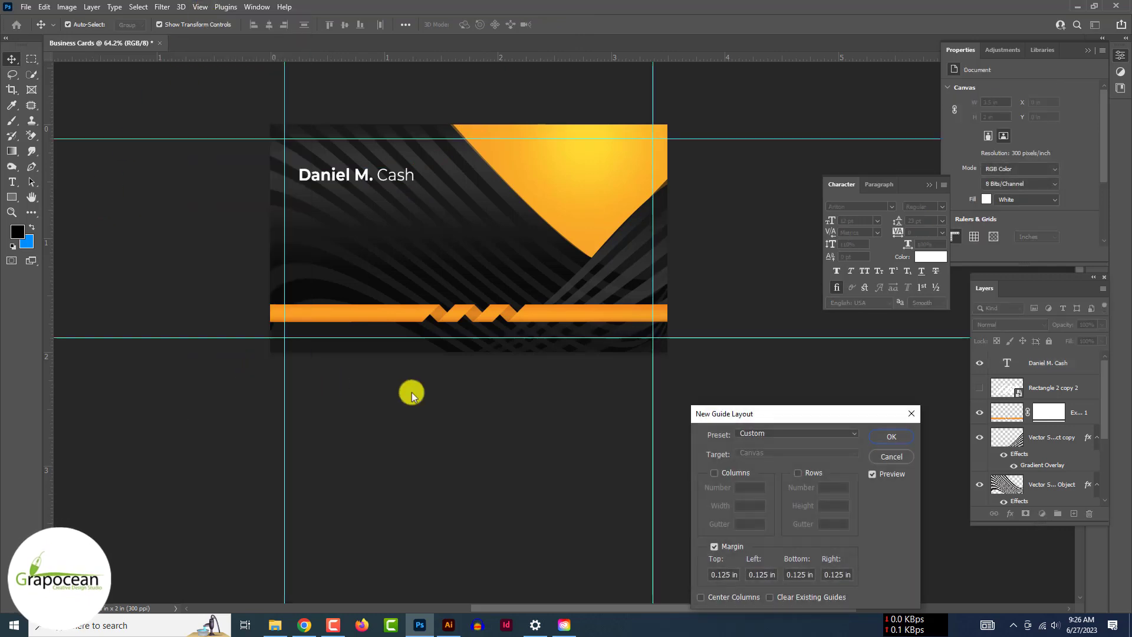
{"action": "left_click", "coordinate": [900, 458]}
{"action": "left_click", "coordinate": [200, 7]}
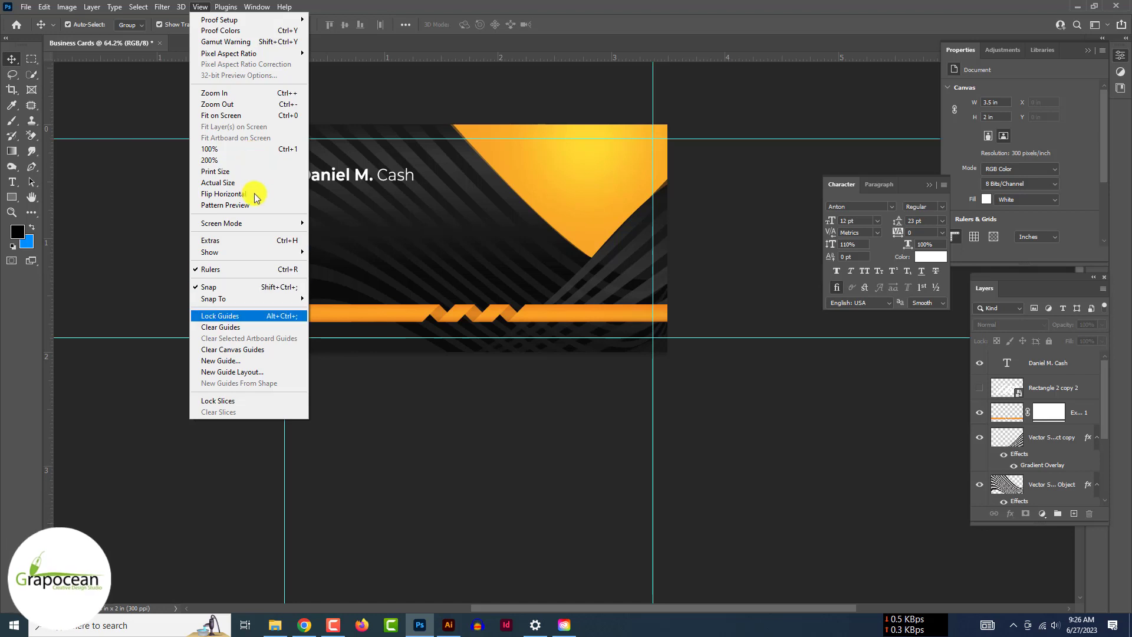
{"action": "mouse_move", "coordinate": [210, 252]}
{"action": "left_click", "coordinate": [352, 285]}
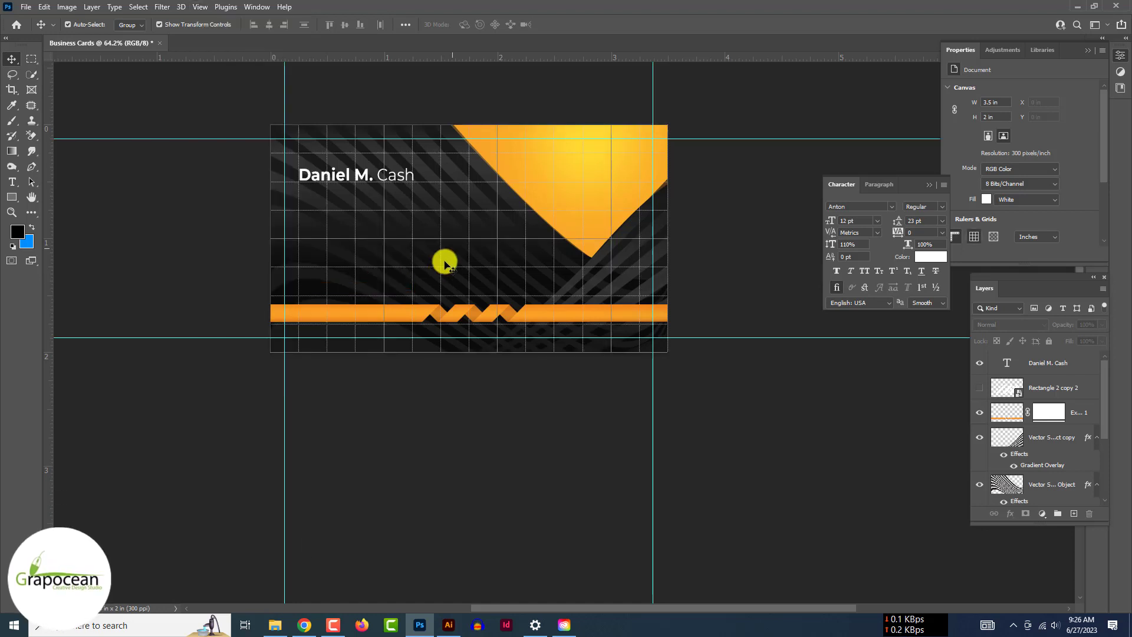
Add a text line reading 'Graphic Designer' below the name
{"action": "scroll", "coordinate": [283, 183], "scroll_direction": "up", "scroll_amount": 5}
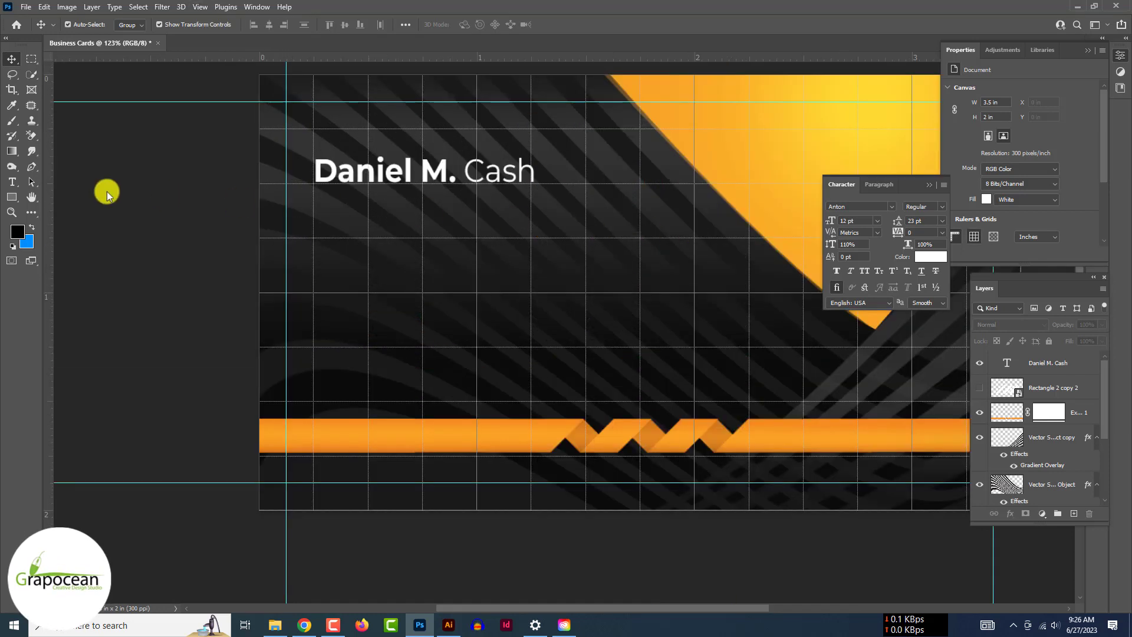
{"action": "left_click", "coordinate": [12, 182]}
{"action": "left_click", "coordinate": [457, 214]}
{"action": "key", "text": "BackSpace"}
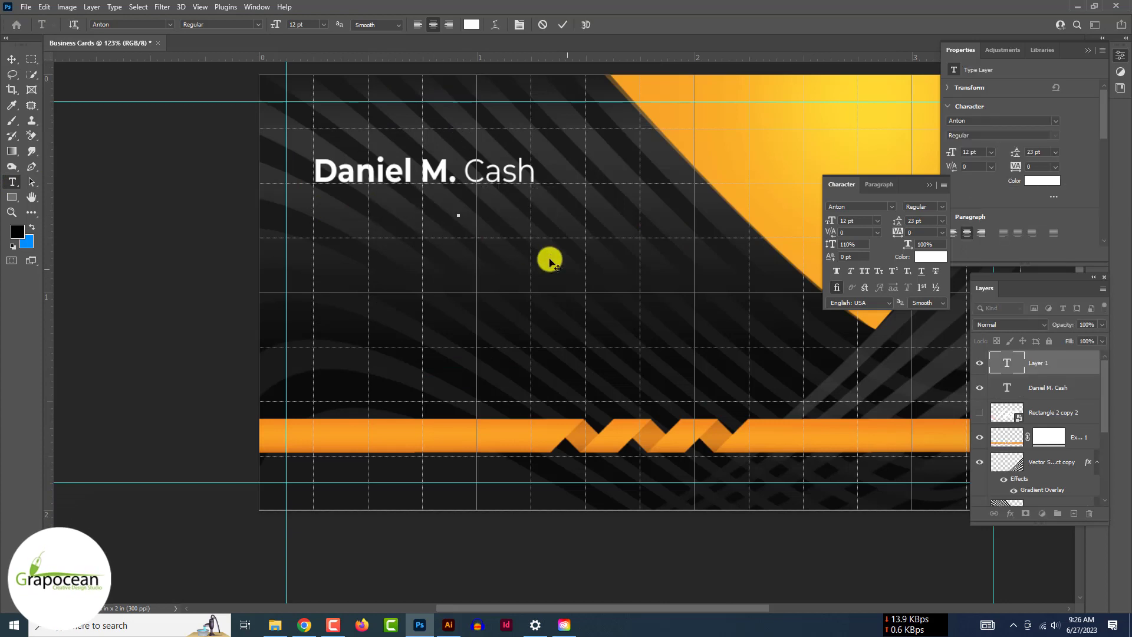
{"action": "type", "text": "Graphic Desig"}
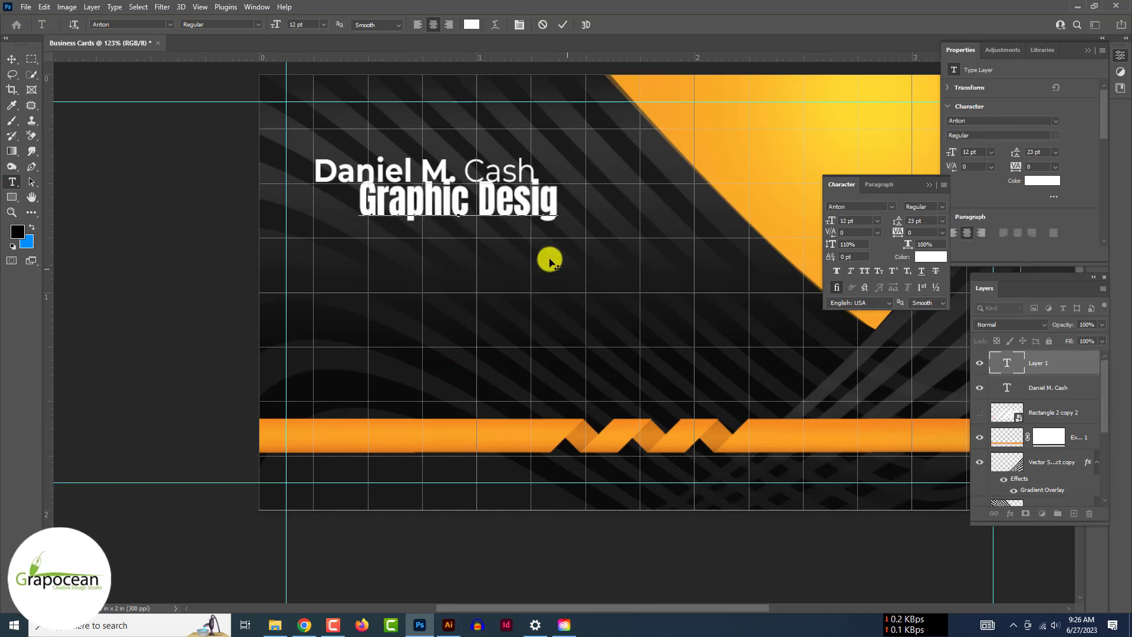
{"action": "type", "text": "ner"}
Set the title to Lora 5 pt and move it just under the name
{"action": "key", "text": "ctrl+a"}
{"action": "left_click", "coordinate": [169, 24]}
{"action": "key", "text": "Up"}
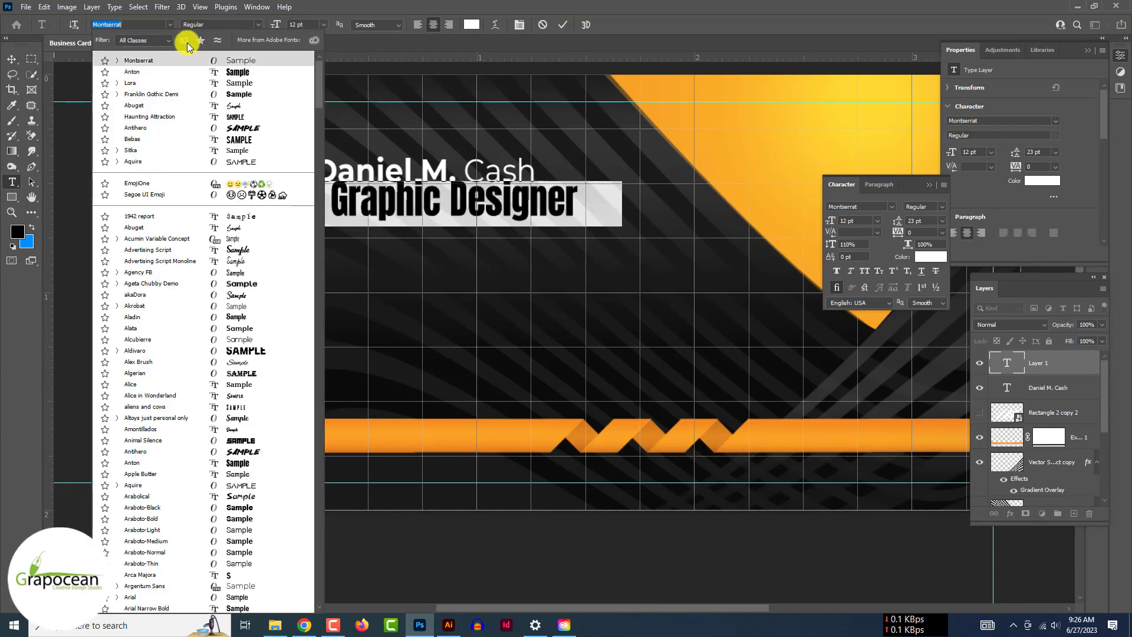
{"action": "left_click", "coordinate": [195, 83]}
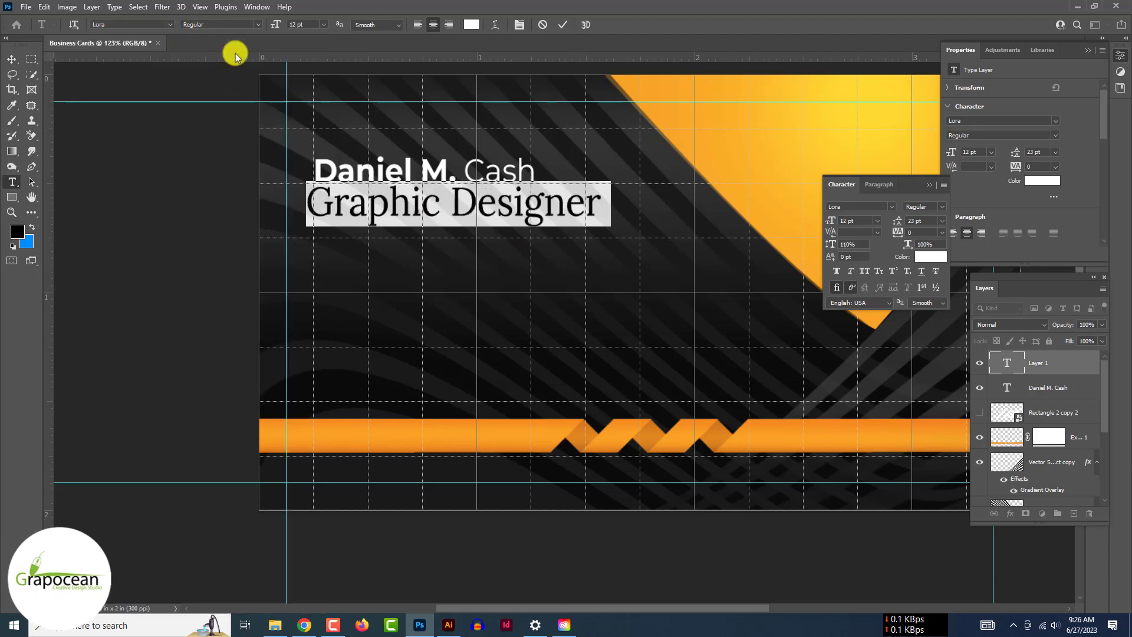
{"action": "left_click_drag", "start_coordinate": [276, 24], "coordinate": [264, 26]}
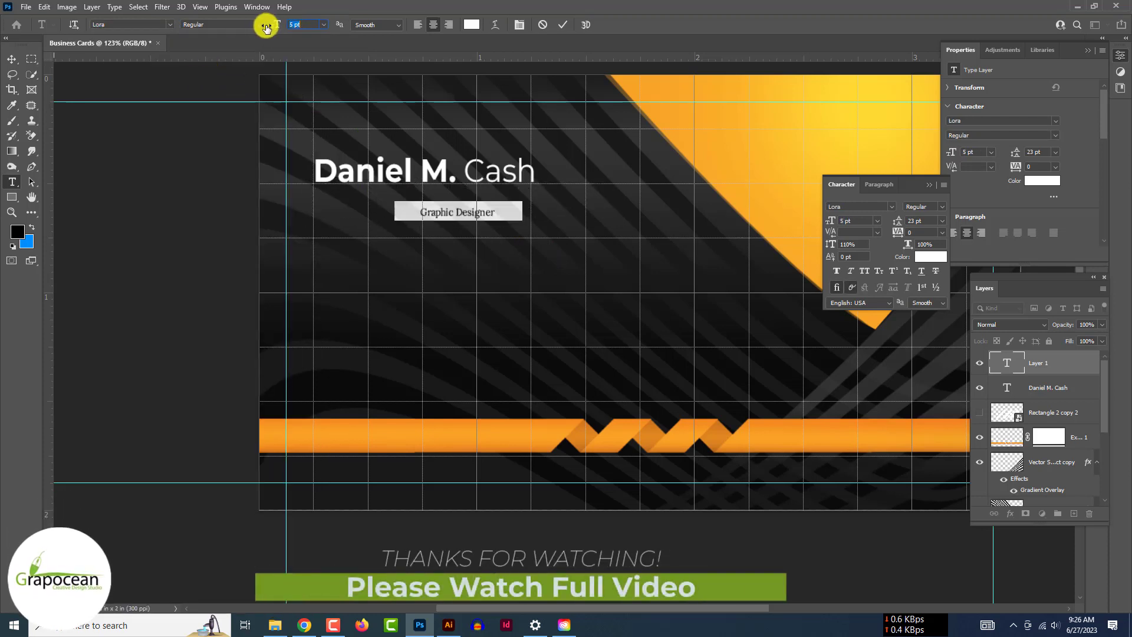
{"action": "left_click", "coordinate": [12, 59]}
{"action": "left_click_drag", "start_coordinate": [465, 218], "coordinate": [386, 203]}
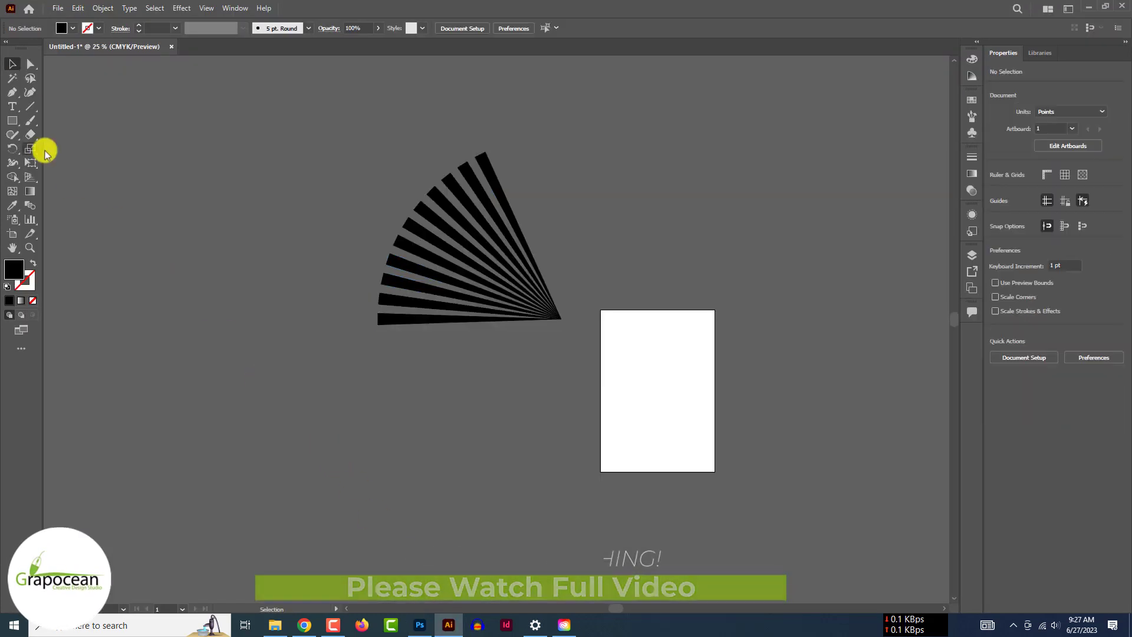
Draw a circle with swapped fill and stroke, a 31 pt outline, and move it into place
{"action": "left_click", "coordinate": [12, 120]}
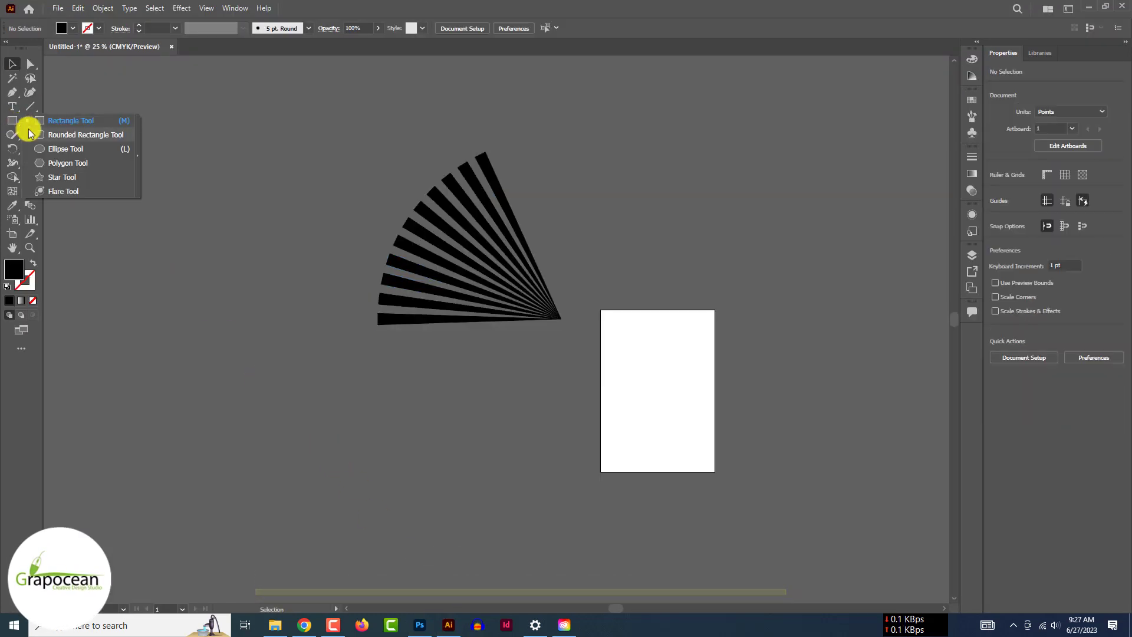
{"action": "left_click", "coordinate": [59, 147]}
{"action": "left_click_drag", "start_coordinate": [120, 164], "coordinate": [189, 233]}
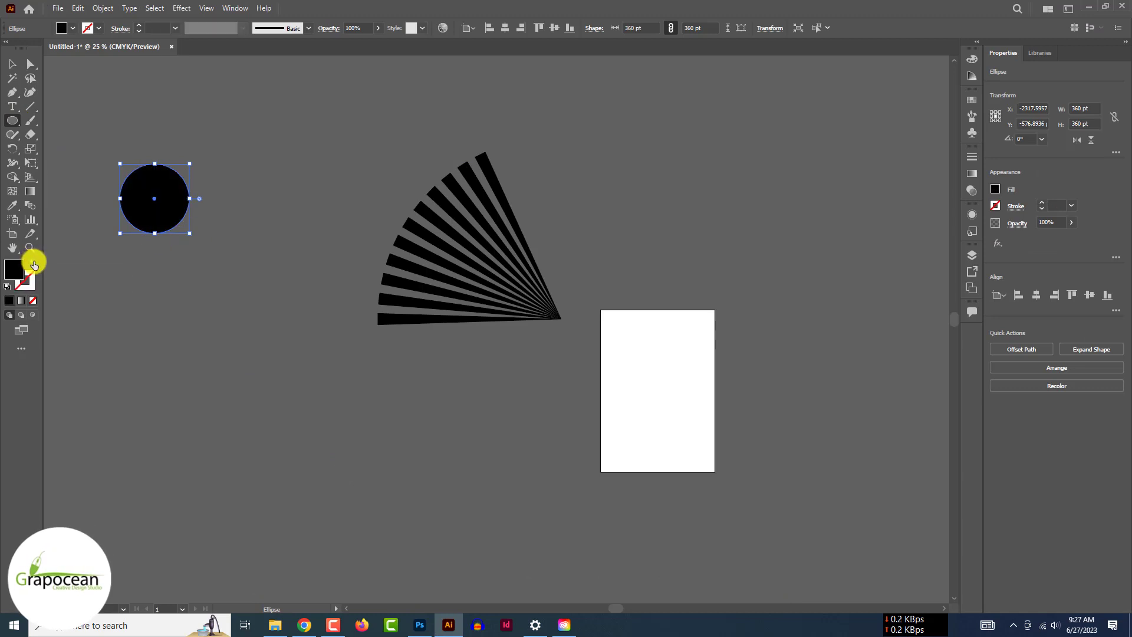
{"action": "left_click", "coordinate": [33, 263]}
{"action": "left_click", "coordinate": [142, 25]}
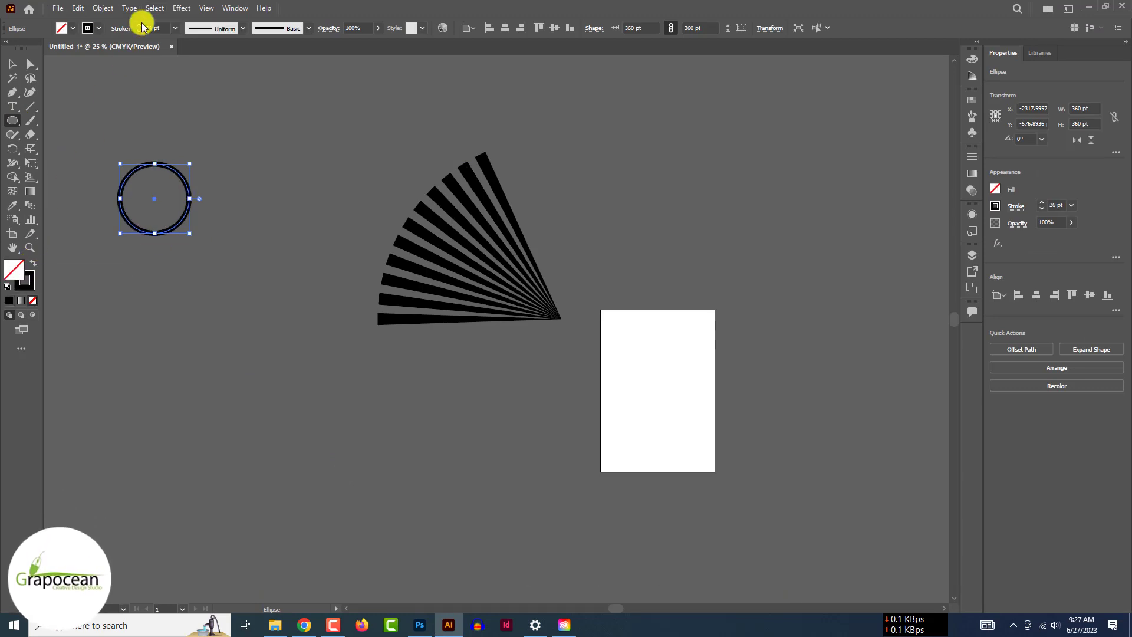
{"action": "left_click", "coordinate": [12, 64]}
{"action": "left_click_drag", "start_coordinate": [187, 195], "coordinate": [235, 248]}
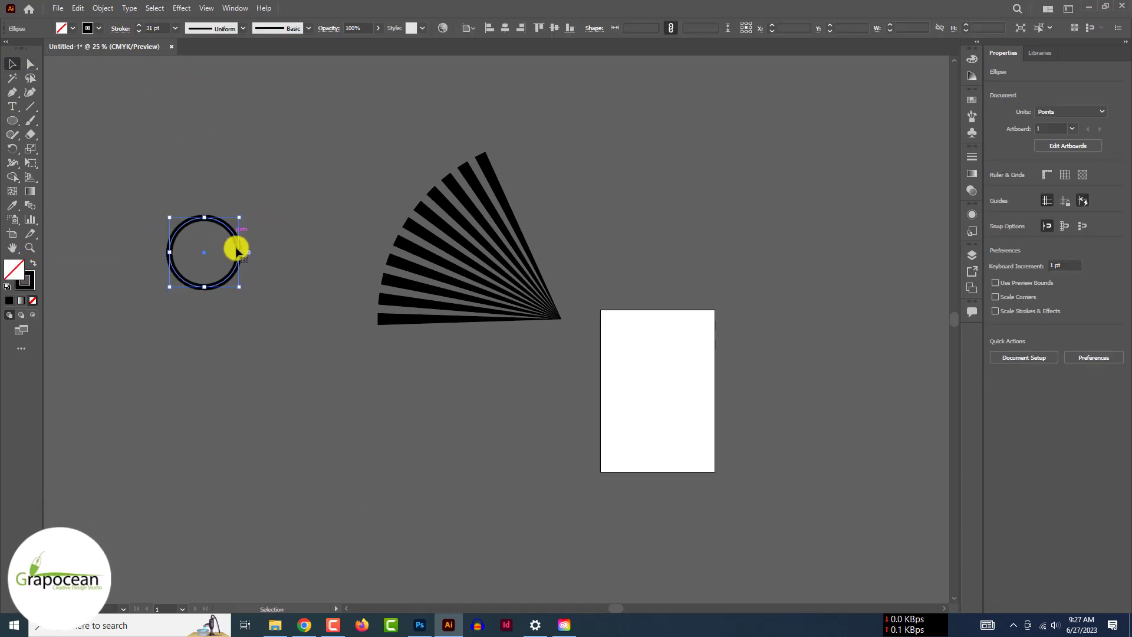
{"action": "left_click", "coordinate": [158, 255]}
Draw a diagonal line from the circle's centre up to the left
{"action": "left_click", "coordinate": [30, 106]}
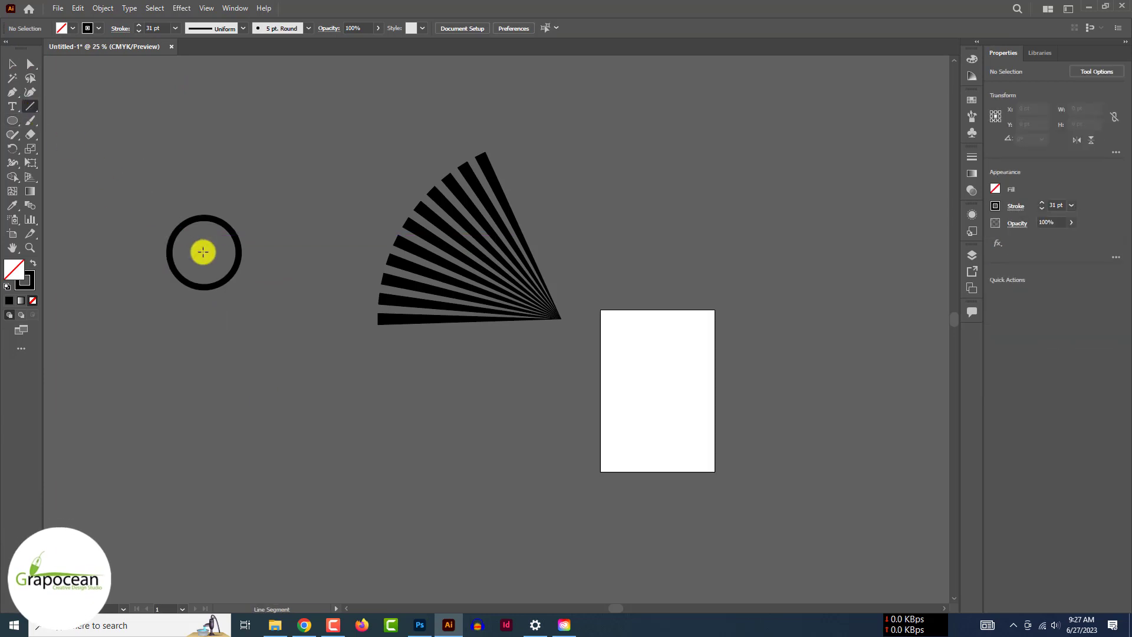
{"action": "left_click_drag", "start_coordinate": [203, 252], "coordinate": [157, 205]}
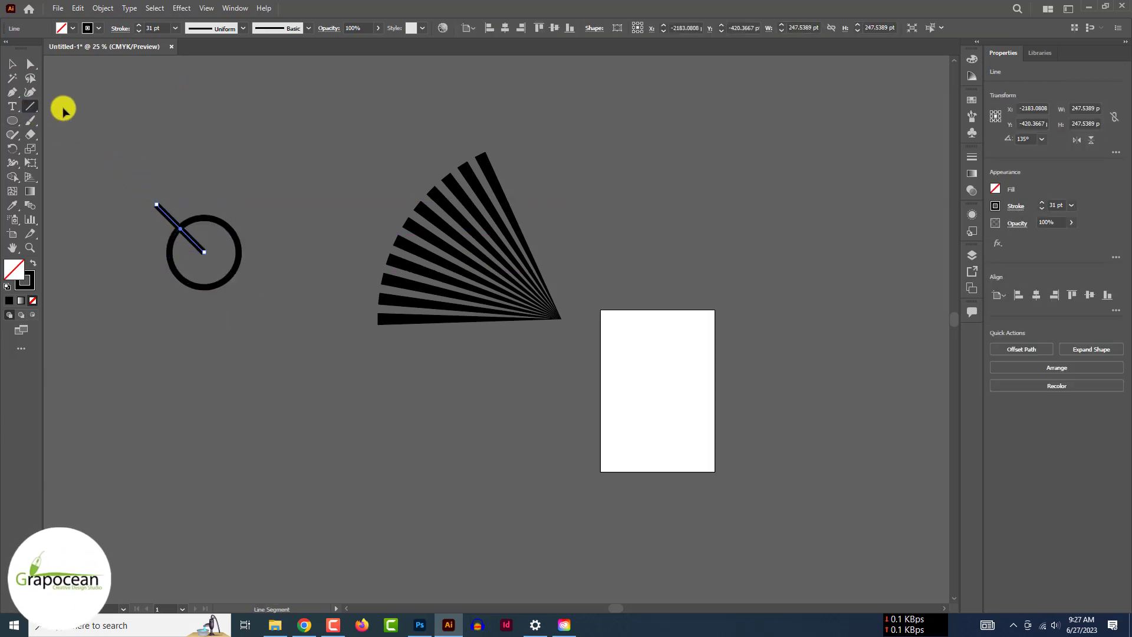
{"action": "left_click", "coordinate": [12, 63]}
{"action": "left_click", "coordinate": [215, 268]}
{"action": "scroll", "coordinate": [215, 269], "scroll_direction": "up", "scroll_amount": 1}
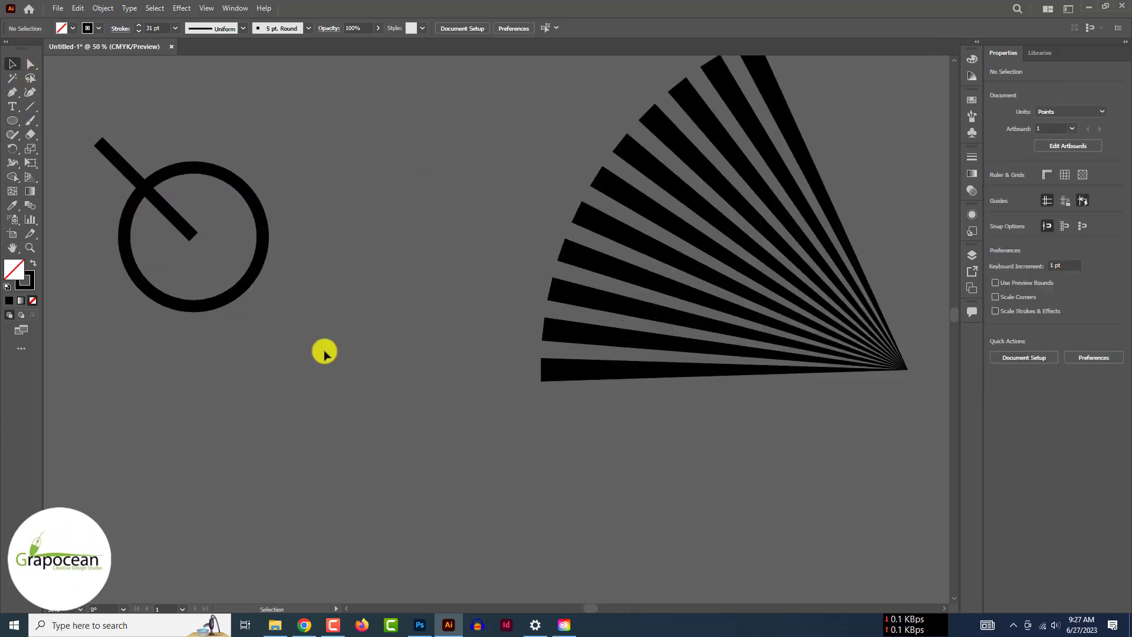
Rotate copies of the diagonal line around the circle's centre to form an X
{"action": "left_click", "coordinate": [188, 234]}
{"action": "left_click", "coordinate": [12, 151]}
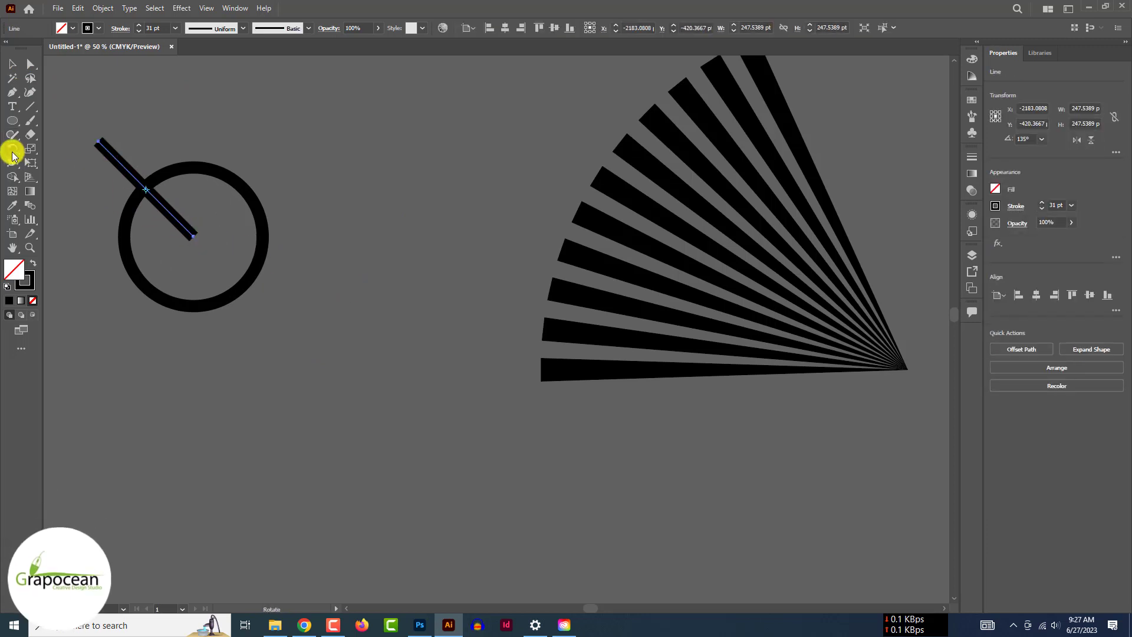
{"action": "left_click", "coordinate": [193, 236]}
{"action": "left_click_drag", "start_coordinate": [116, 158], "coordinate": [243, 178]}
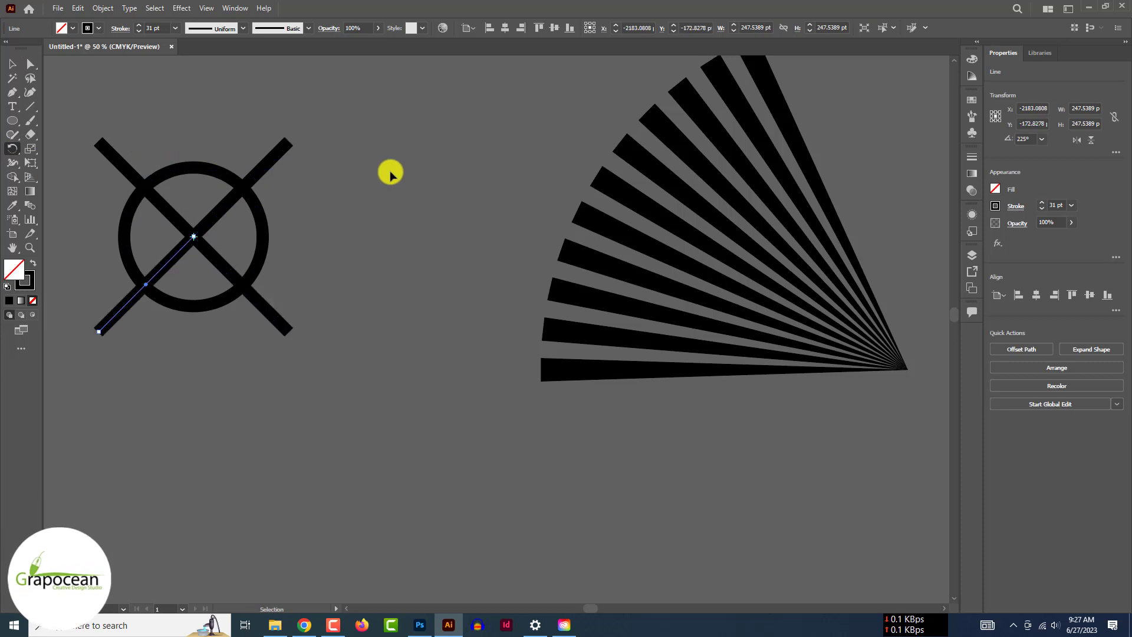
{"action": "left_click", "coordinate": [11, 64]}
{"action": "left_click", "coordinate": [371, 248]}
{"action": "scroll", "coordinate": [377, 261], "scroll_direction": "down", "scroll_amount": 2, "text": "alt"}
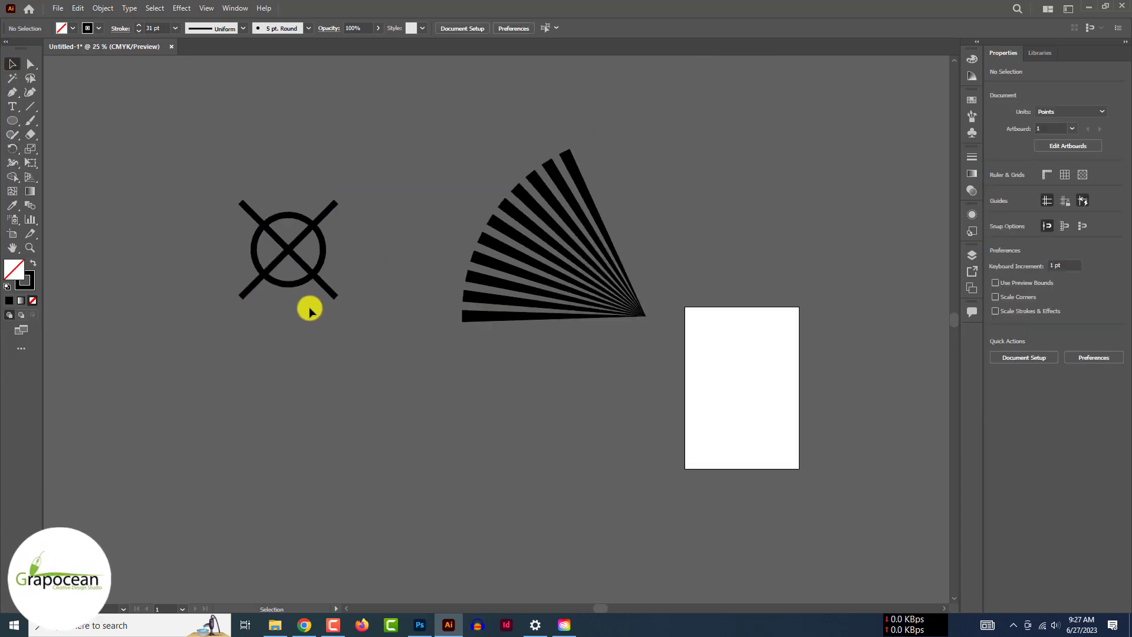
{"action": "scroll", "coordinate": [283, 274], "scroll_direction": "up", "scroll_amount": 2, "text": "alt"}
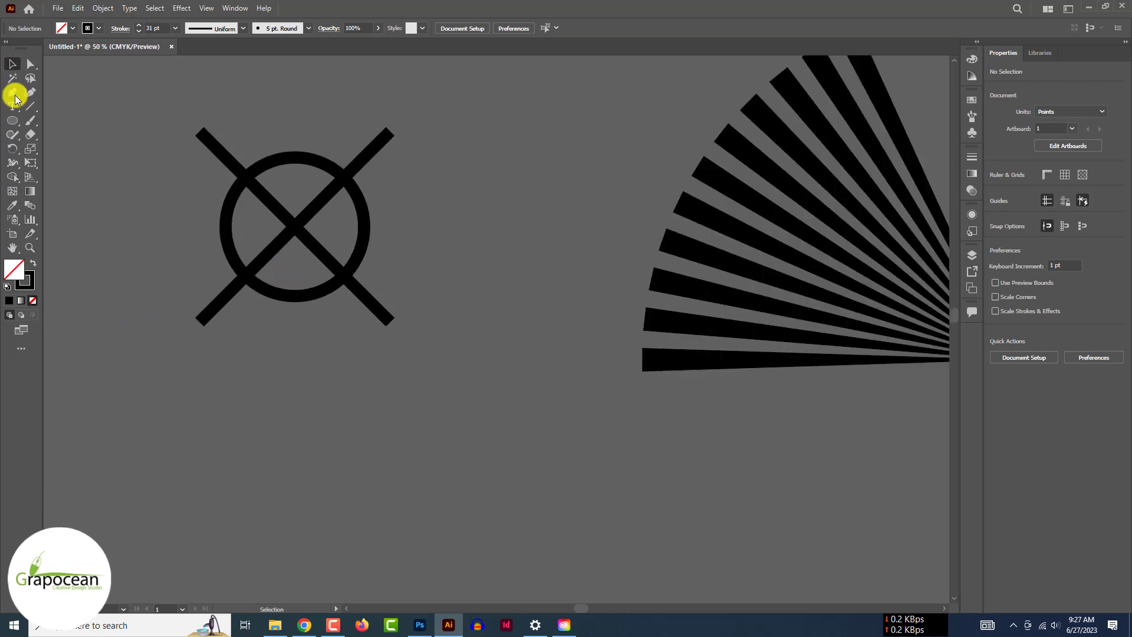
Draw a vertical line up from the circle's centre and select everything
{"action": "left_click", "coordinate": [30, 105]}
{"action": "left_click_drag", "start_coordinate": [295, 226], "coordinate": [294, 102]}
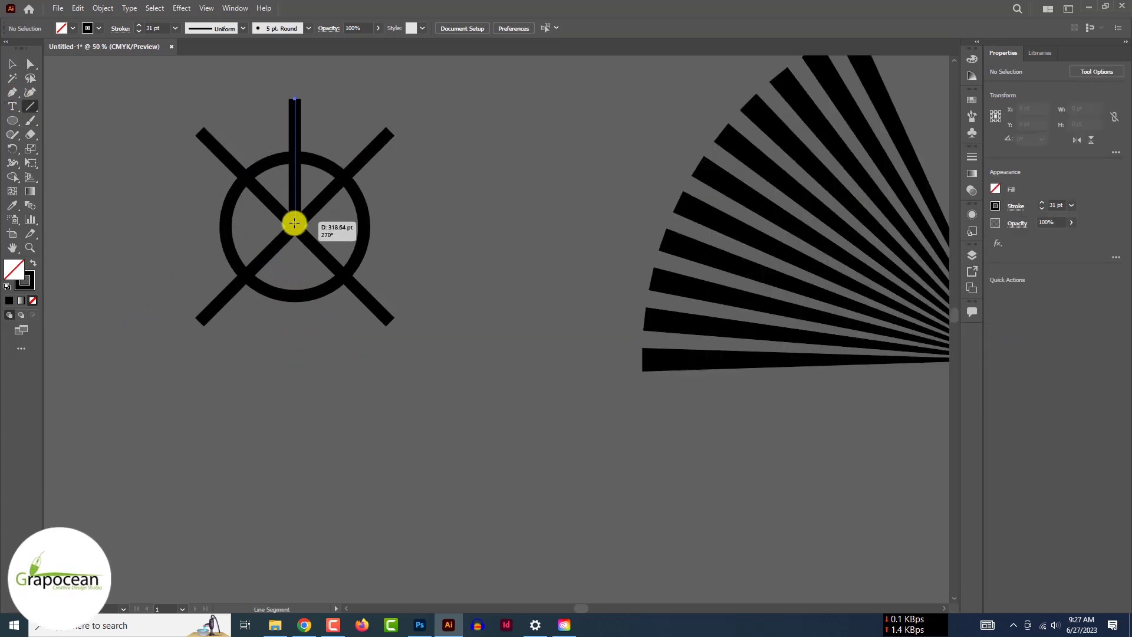
{"action": "left_click", "coordinate": [12, 63]}
{"action": "left_click_drag", "start_coordinate": [410, 400], "coordinate": [243, 138]}
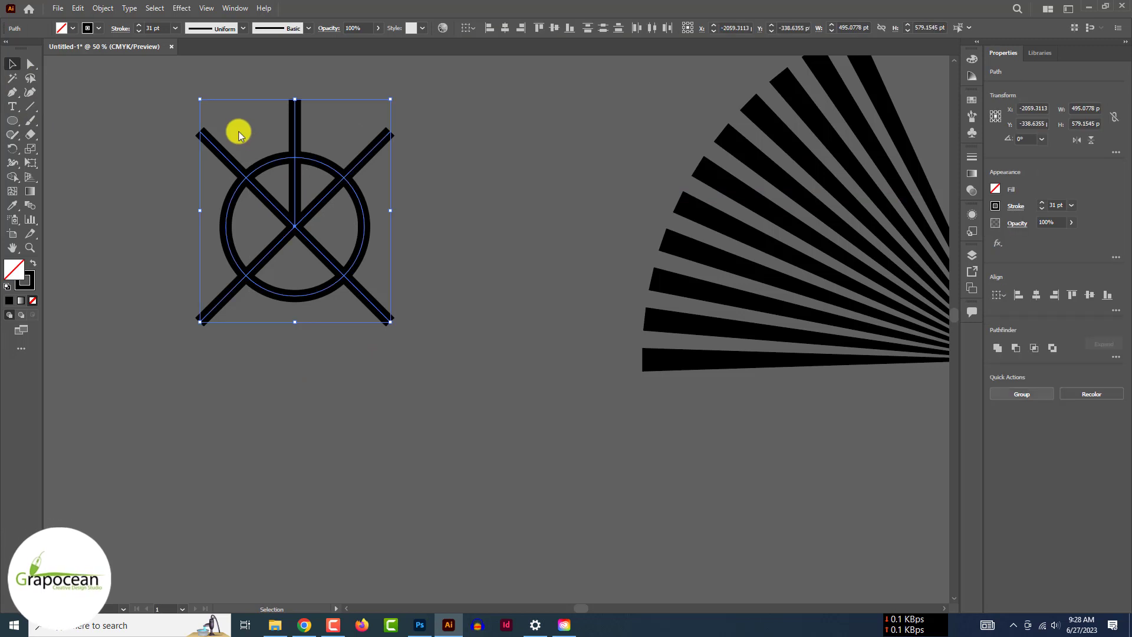
Expand the strokes into shapes and remove the four lower diagonal pieces with Shape Builder
{"action": "left_click", "coordinate": [104, 8]}
{"action": "left_click", "coordinate": [171, 171]}
{"action": "left_click", "coordinate": [537, 379]}
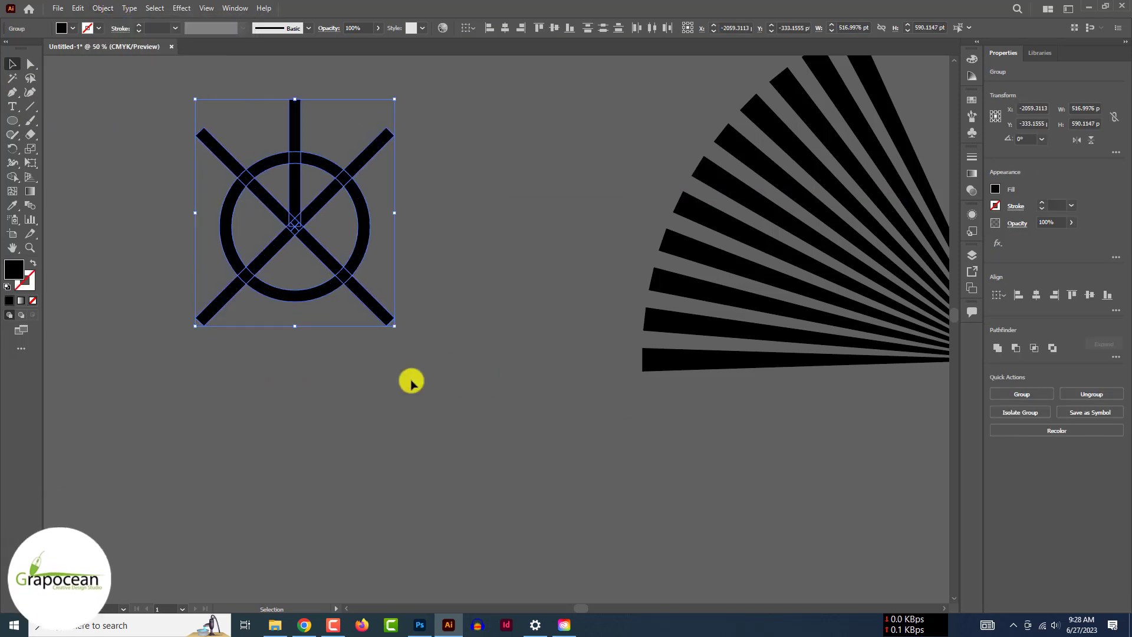
{"action": "left_click", "coordinate": [14, 166]}
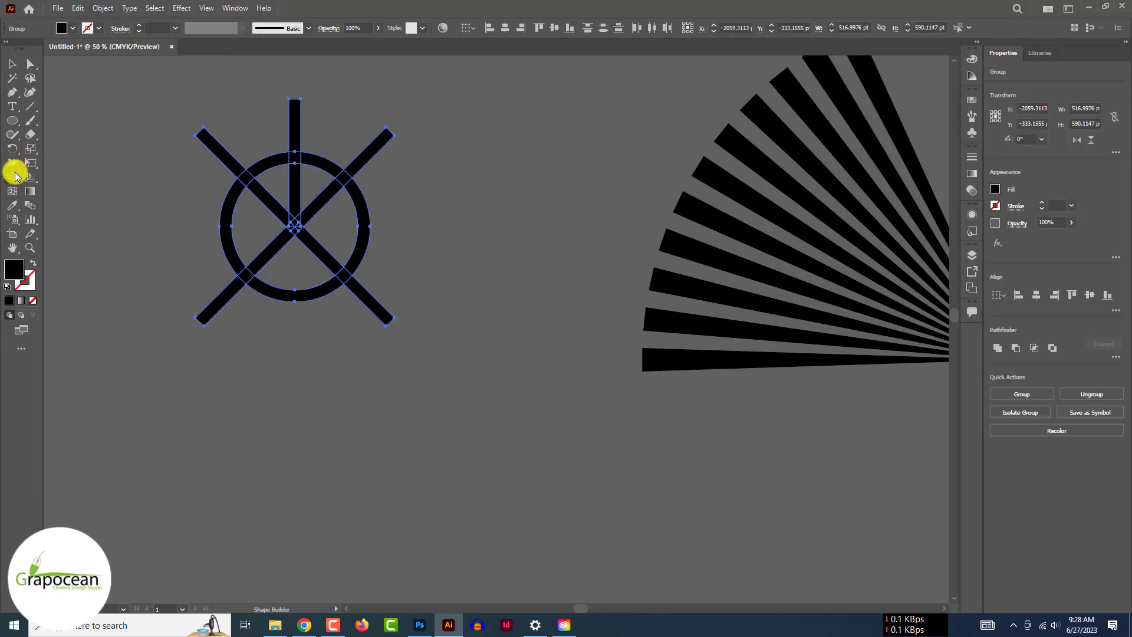
{"action": "left_click", "coordinate": [369, 300], "text": "alt"}
{"action": "left_click", "coordinate": [319, 253], "text": "alt"}
{"action": "left_click", "coordinate": [270, 250], "text": "alt"}
{"action": "left_click", "coordinate": [227, 284], "text": "alt"}
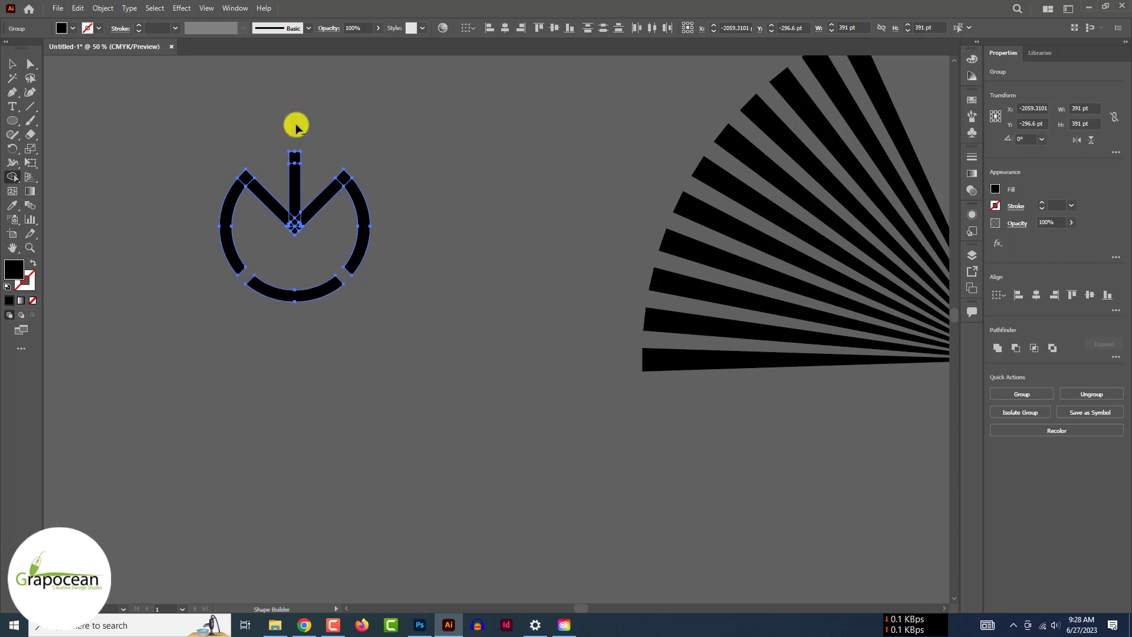
Unite the icon pieces into one shape and give it an 18 pt offset path
{"action": "key", "text": "ctrl+minus"}
{"action": "key", "text": "v"}
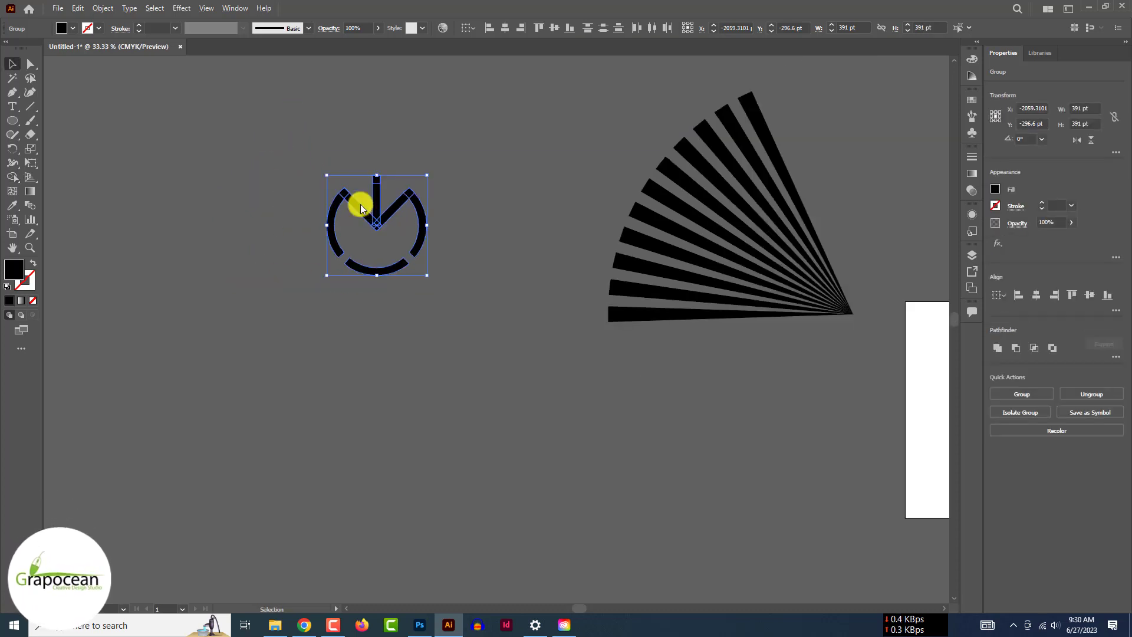
{"action": "left_click", "coordinate": [996, 348]}
{"action": "left_click", "coordinate": [103, 8]}
{"action": "mouse_move", "coordinate": [168, 301]}
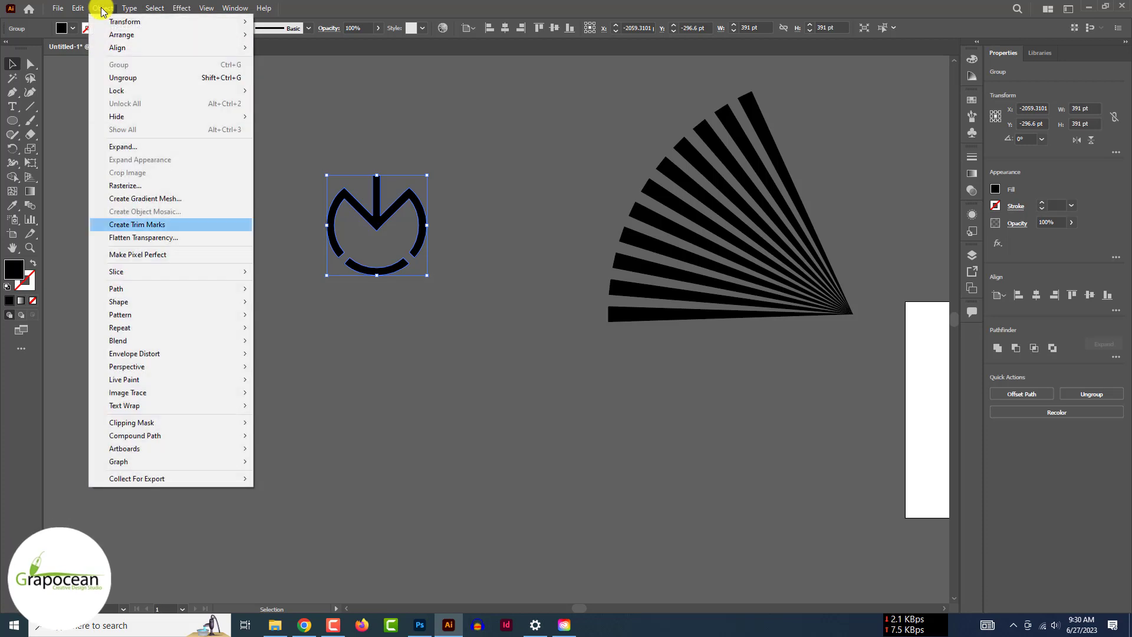
{"action": "key", "text": "Down"}
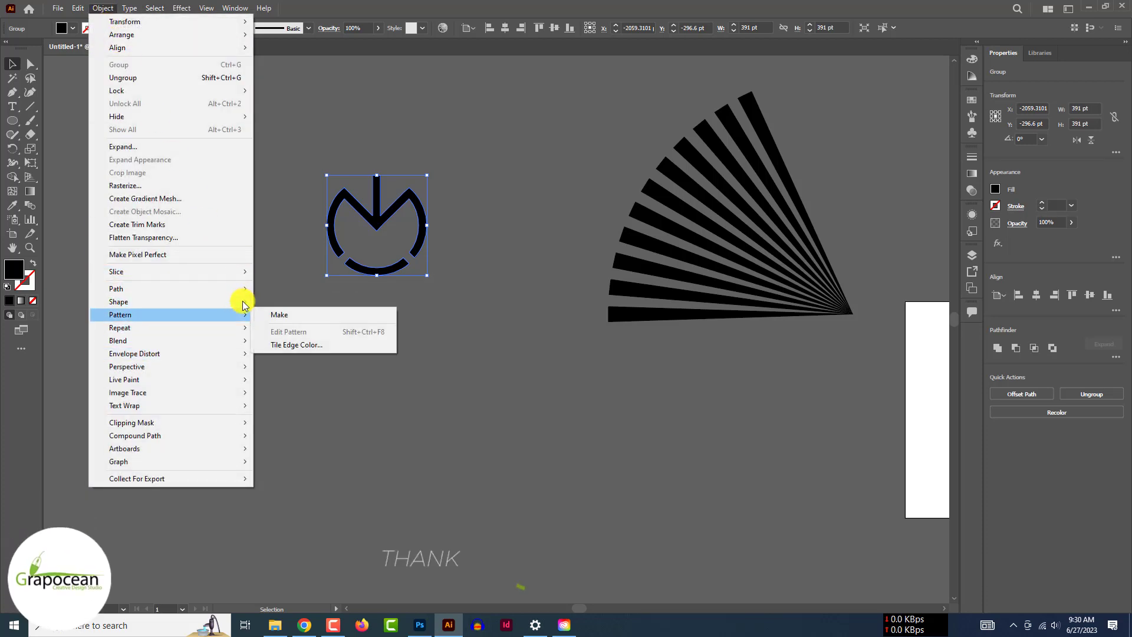
{"action": "key", "text": "Down"}
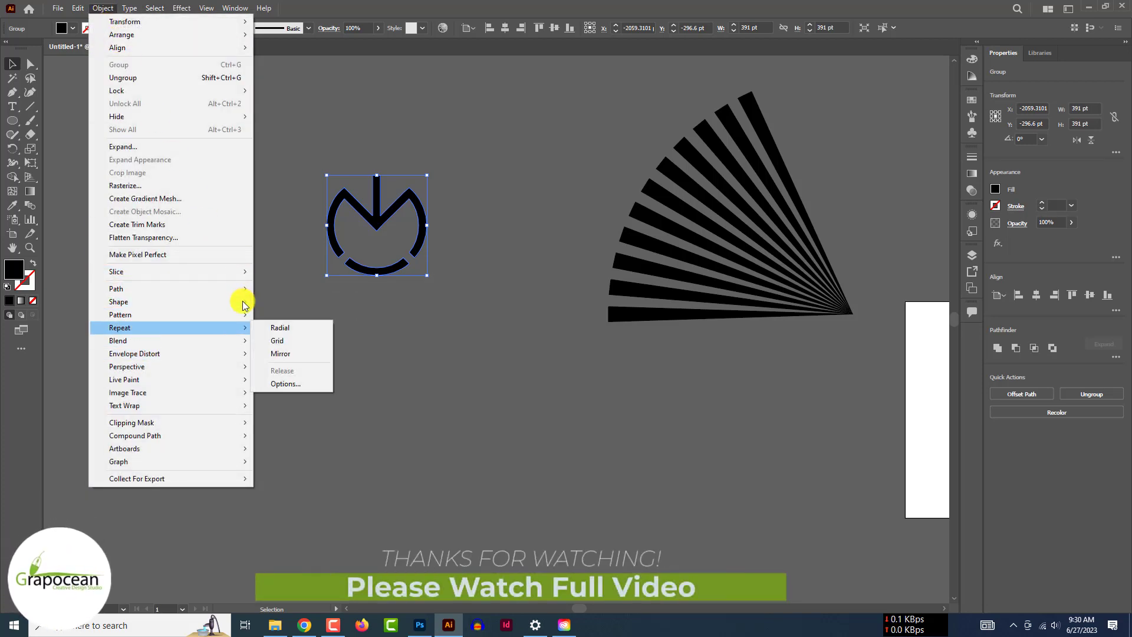
{"action": "left_click", "coordinate": [313, 330]}
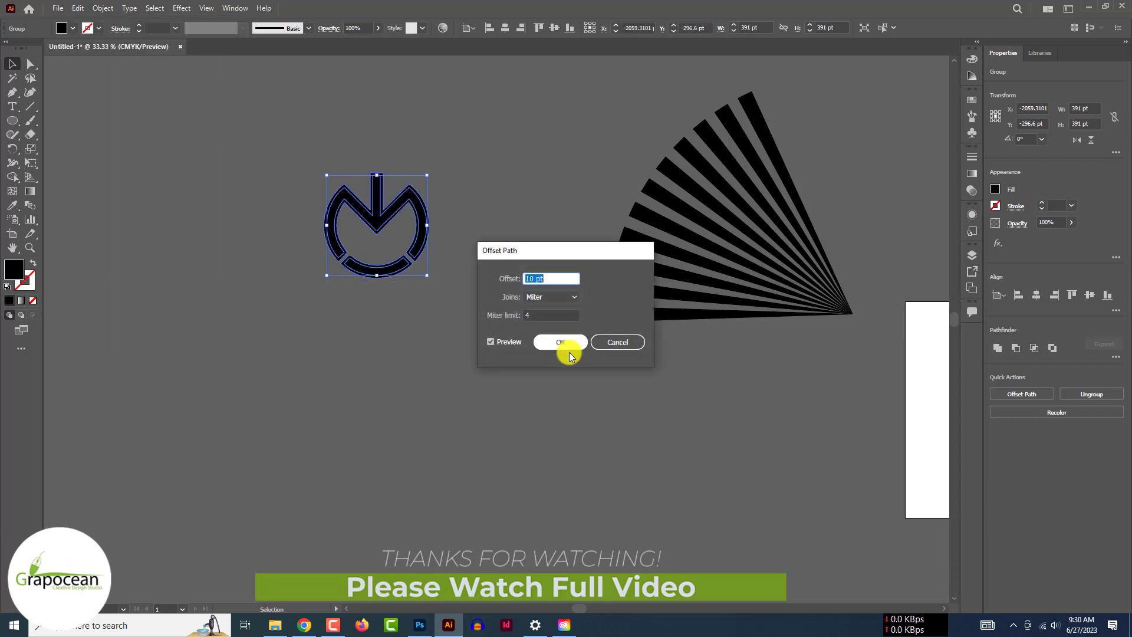
{"action": "key", "text": "Up"}
{"action": "key", "text": "Up"}
{"action": "key", "text": "Up"}
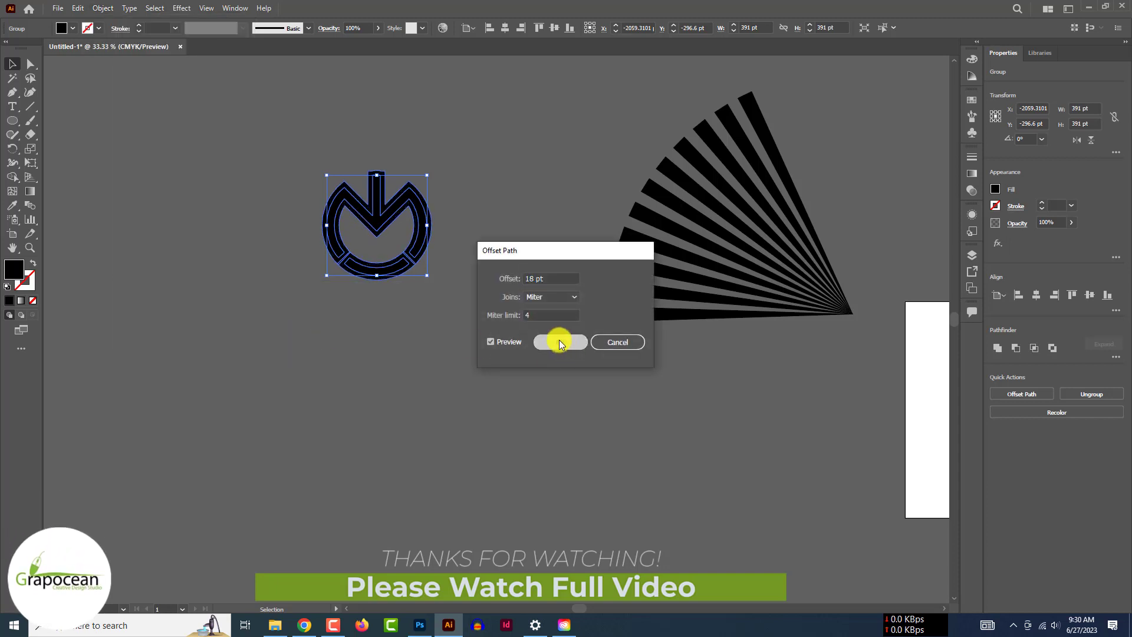
{"action": "left_click", "coordinate": [559, 342]}
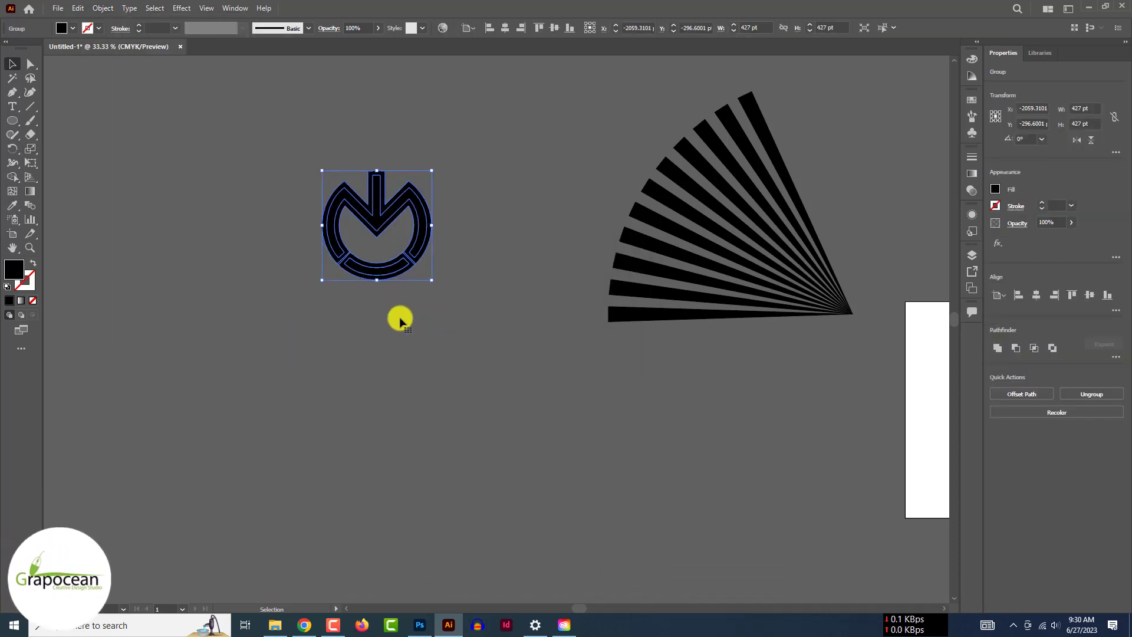
Fill the logo's bottom band as one region with Shape Builder and select the finished logo
{"action": "left_click", "coordinate": [399, 322]}
{"action": "left_click", "coordinate": [407, 262]}
{"action": "left_click", "coordinate": [12, 177]}
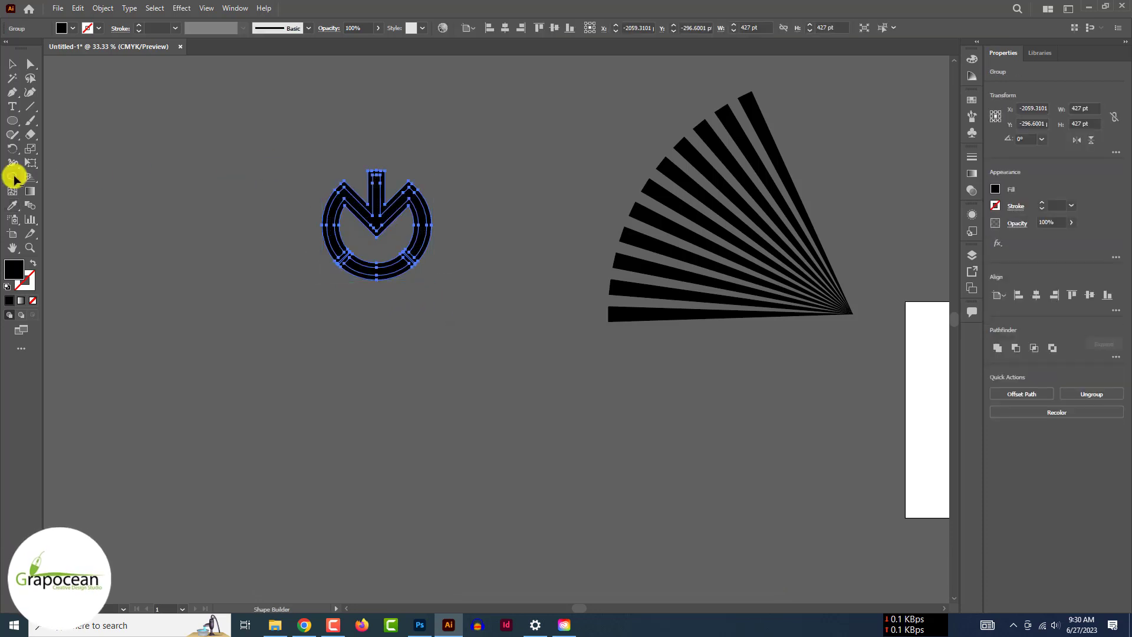
{"action": "mouse_move", "coordinate": [345, 260]}
{"action": "left_mouse_down"}
{"action": "mouse_move", "coordinate": [406, 267]}
{"action": "mouse_move", "coordinate": [454, 386]}
{"action": "mouse_move", "coordinate": [465, 488]}
{"action": "mouse_move", "coordinate": [653, 269]}
{"action": "left_mouse_up"}
{"action": "key", "text": "v"}
{"action": "left_click", "coordinate": [311, 274]}
{"action": "scroll", "coordinate": [482, 354], "scroll_direction": "down", "scroll_amount": 1}
{"action": "left_click", "coordinate": [406, 259]}
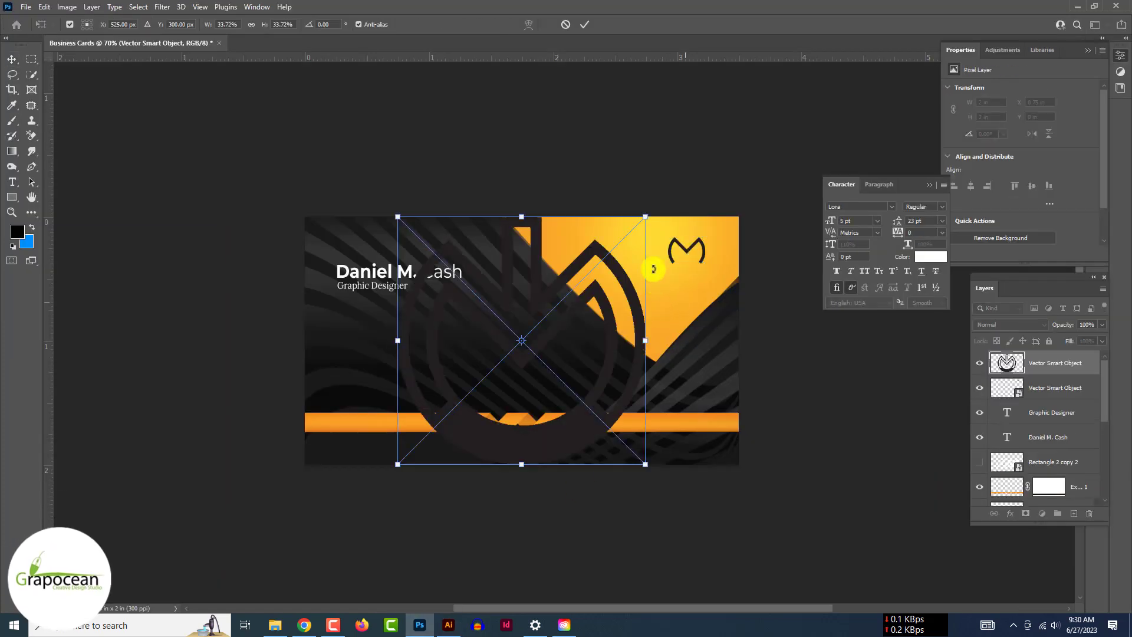
Place the new logo on the orange corner and delete the old small M logo
{"action": "mouse_move", "coordinate": [645, 216]}
{"action": "left_mouse_down"}
{"action": "mouse_move", "coordinate": [480, 387]}
{"action": "mouse_move", "coordinate": [647, 237]}
{"action": "left_mouse_up"}
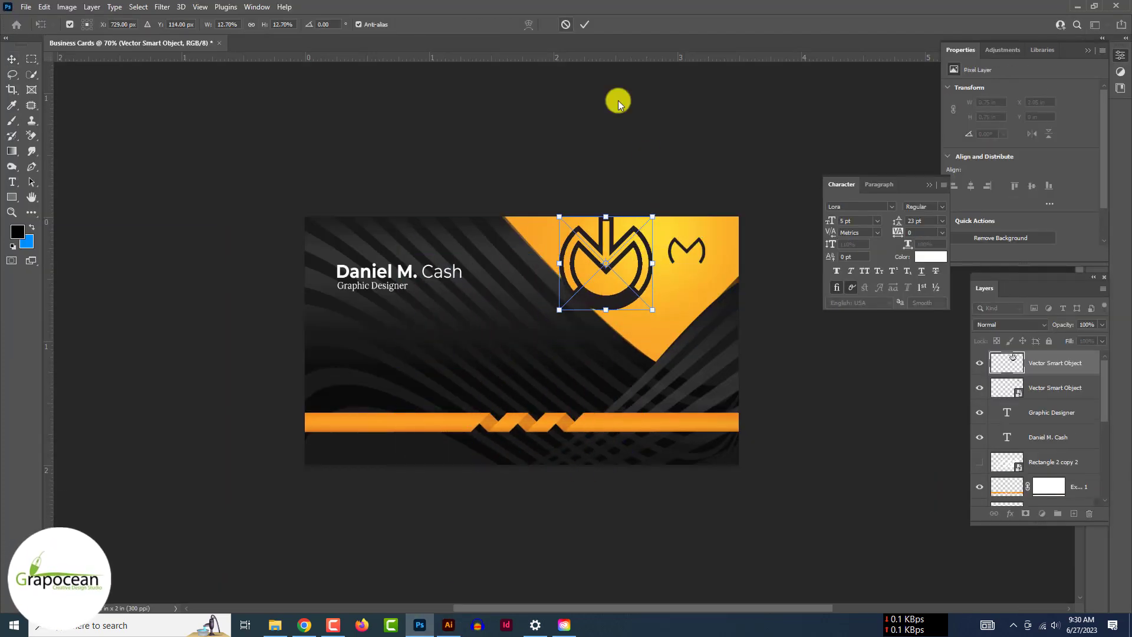
{"action": "key", "text": "Return"}
{"action": "left_click", "coordinate": [687, 250]}
{"action": "key", "text": "Delete"}
{"action": "left_click_drag", "start_coordinate": [626, 303], "coordinate": [679, 294]}
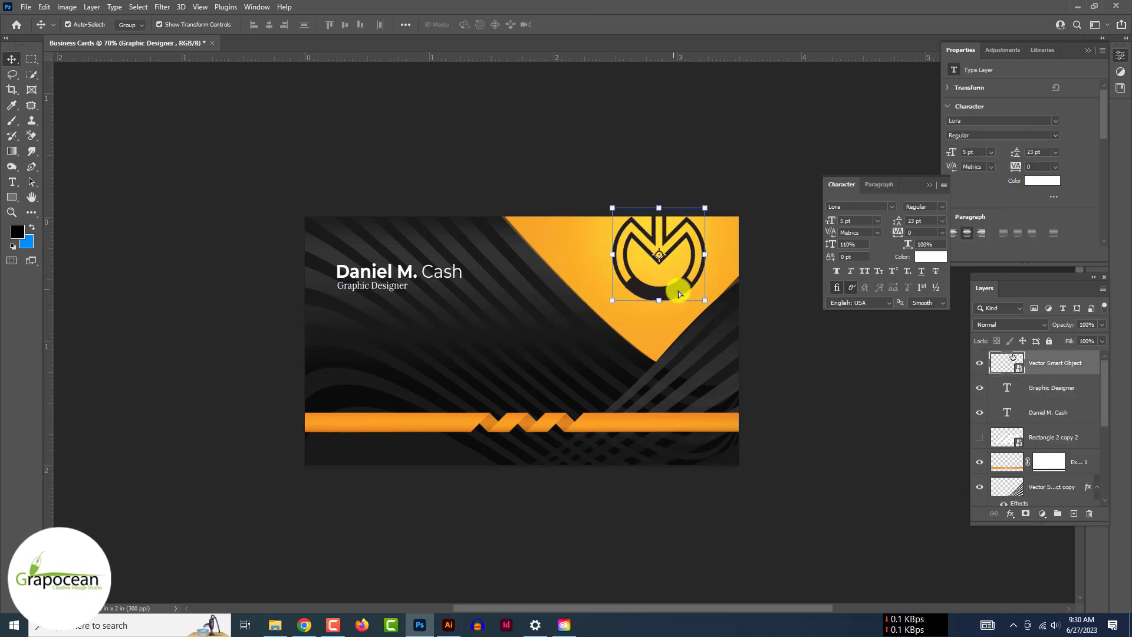
Shrink the logo icon to a small size and position it in the orange corner
{"action": "key", "text": "ctrl+t"}
{"action": "left_click_drag", "start_coordinate": [705, 208], "coordinate": [667, 247]}
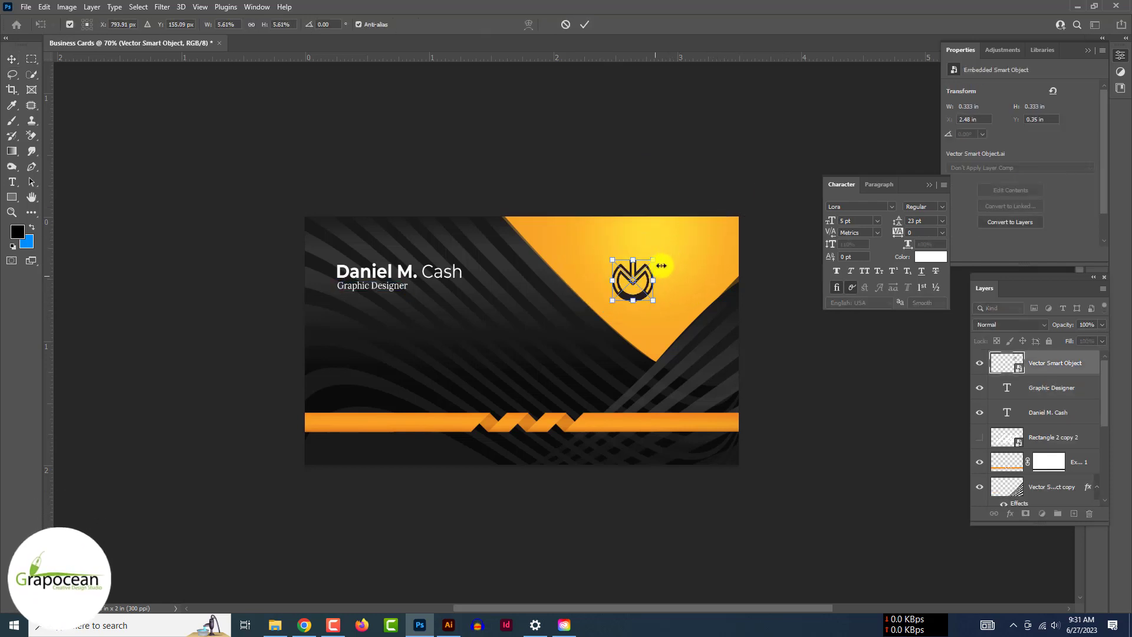
{"action": "left_click", "coordinate": [758, 316]}
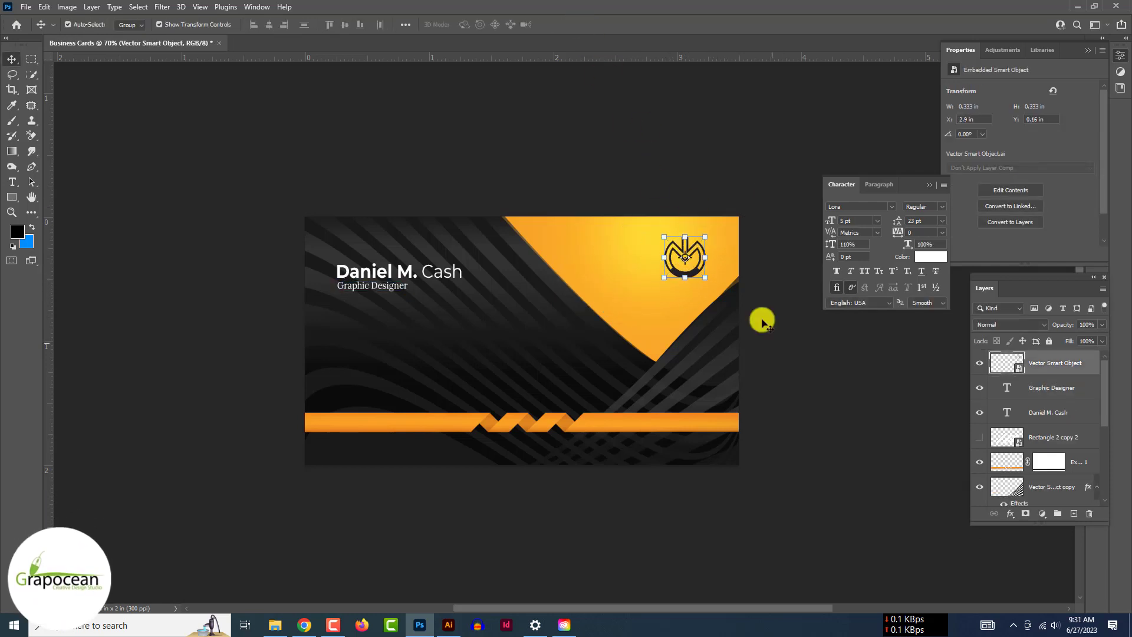
{"action": "scroll", "coordinate": [693, 277], "scroll_direction": "up", "scroll_amount": 3}
{"action": "key", "text": "ctrl+j"}
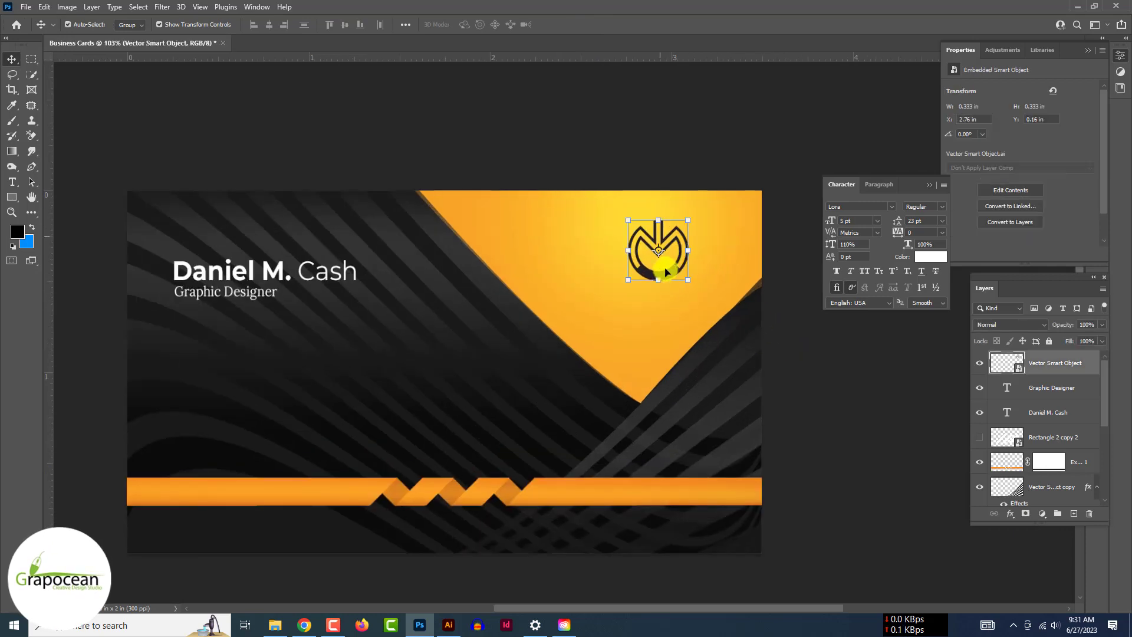
{"action": "left_click_drag", "start_coordinate": [658, 250], "coordinate": [661, 298]}
{"action": "key", "text": "ctrl+t"}
{"action": "left_click_drag", "start_coordinate": [684, 359], "coordinate": [597, 350]}
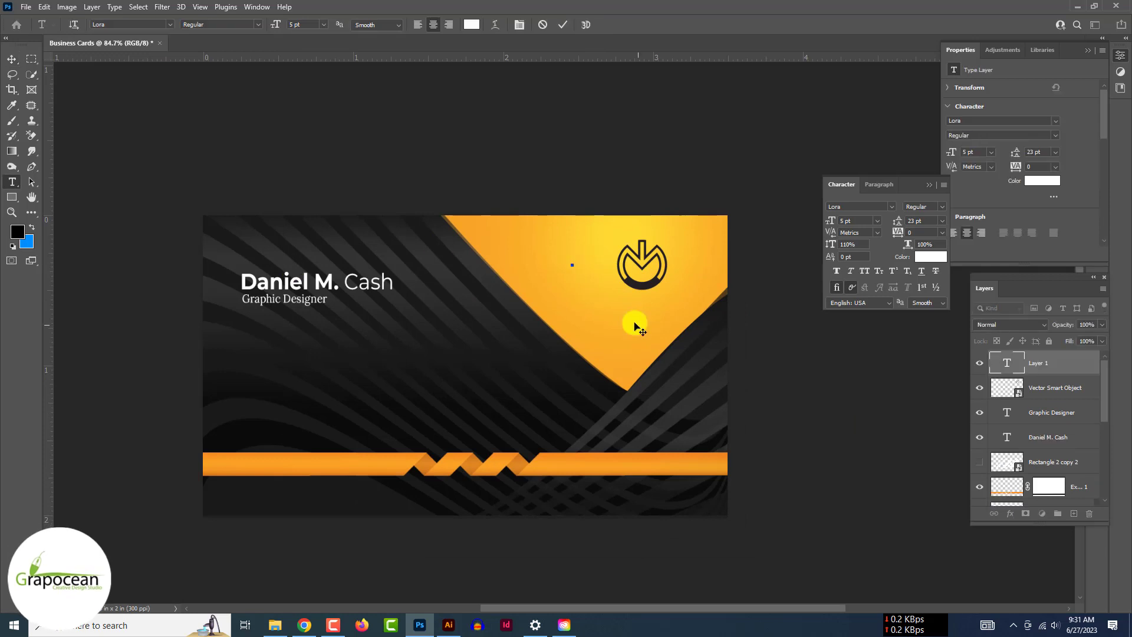
{"action": "type", "text": "Logo"}
Set the 'Logo' text to Montserrat Bold
{"action": "left_click", "coordinate": [169, 24]}
{"action": "left_click", "coordinate": [258, 24]}
{"action": "left_click", "coordinate": [232, 214]}
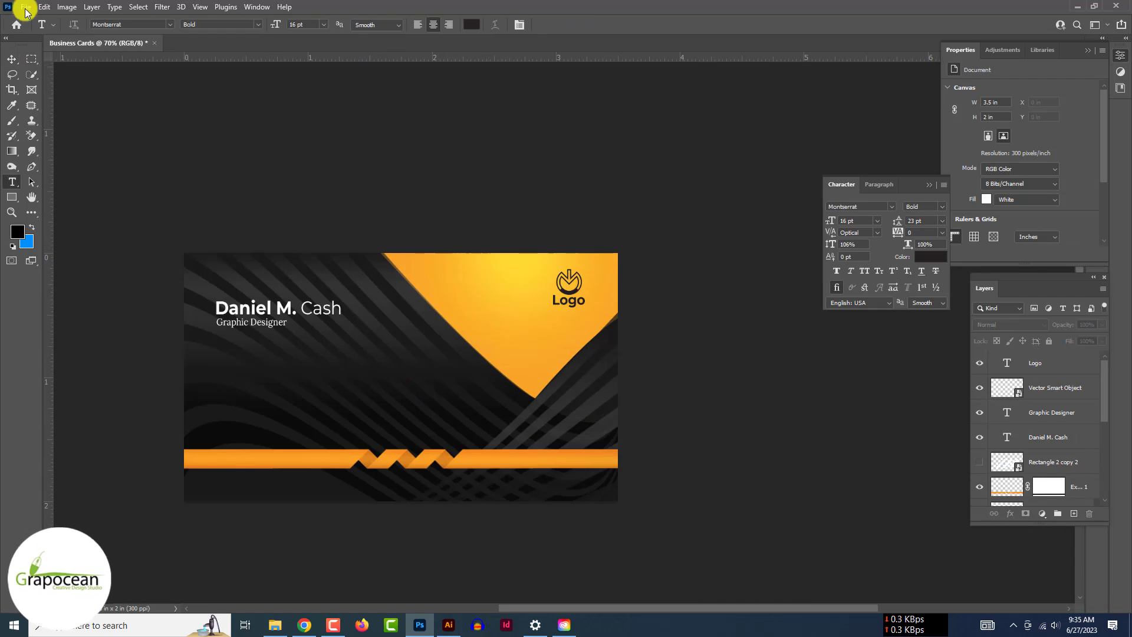
Open the world-wide-web, email and telephone-call icon files together
{"action": "left_click", "coordinate": [26, 8]}
{"action": "left_click", "coordinate": [36, 32]}
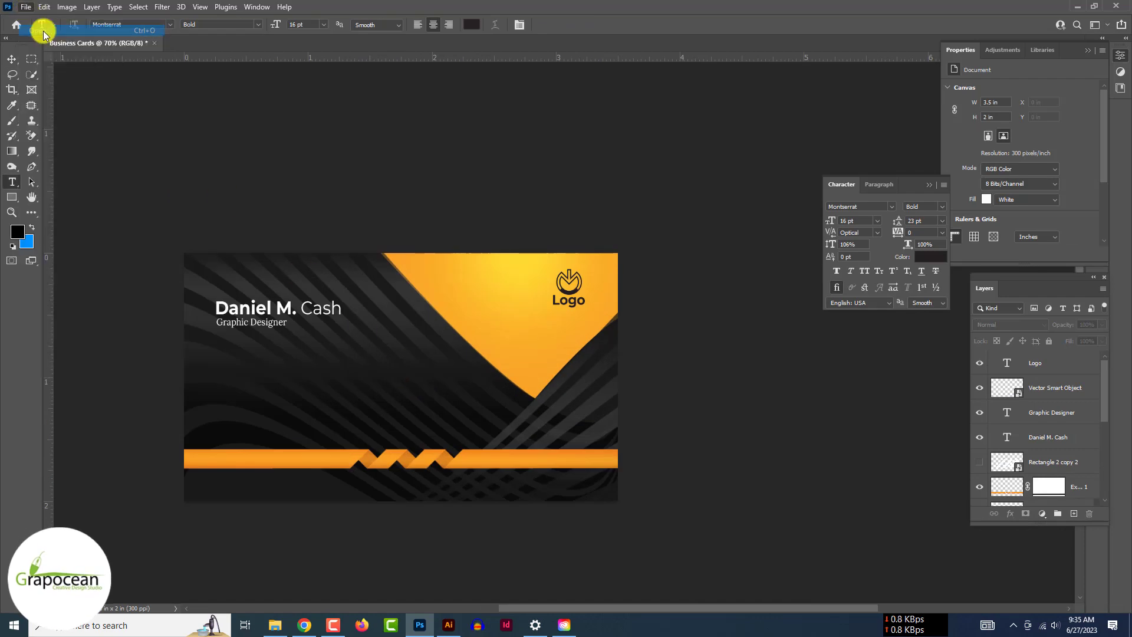
{"action": "left_click", "coordinate": [52, 190]}
{"action": "left_click", "coordinate": [575, 156], "text": "ctrl"}
{"action": "left_click", "coordinate": [683, 171], "text": "ctrl"}
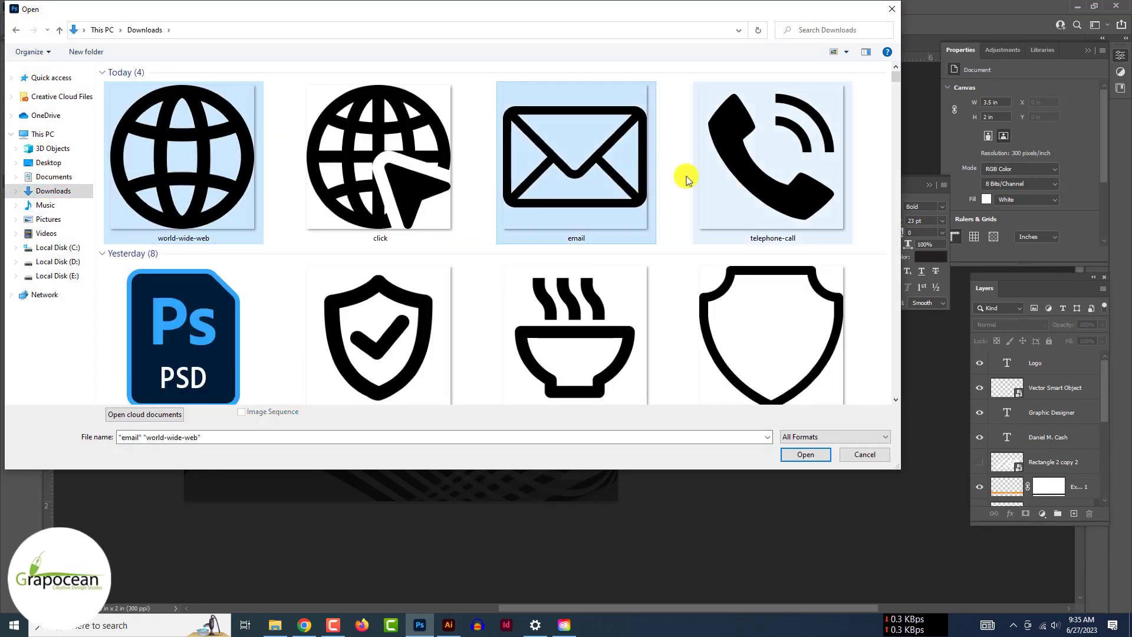
{"action": "left_click", "coordinate": [805, 454]}
Bring the phone icon onto the business card and scale it down below the title
{"action": "key", "text": "ctrl+apostrophe"}
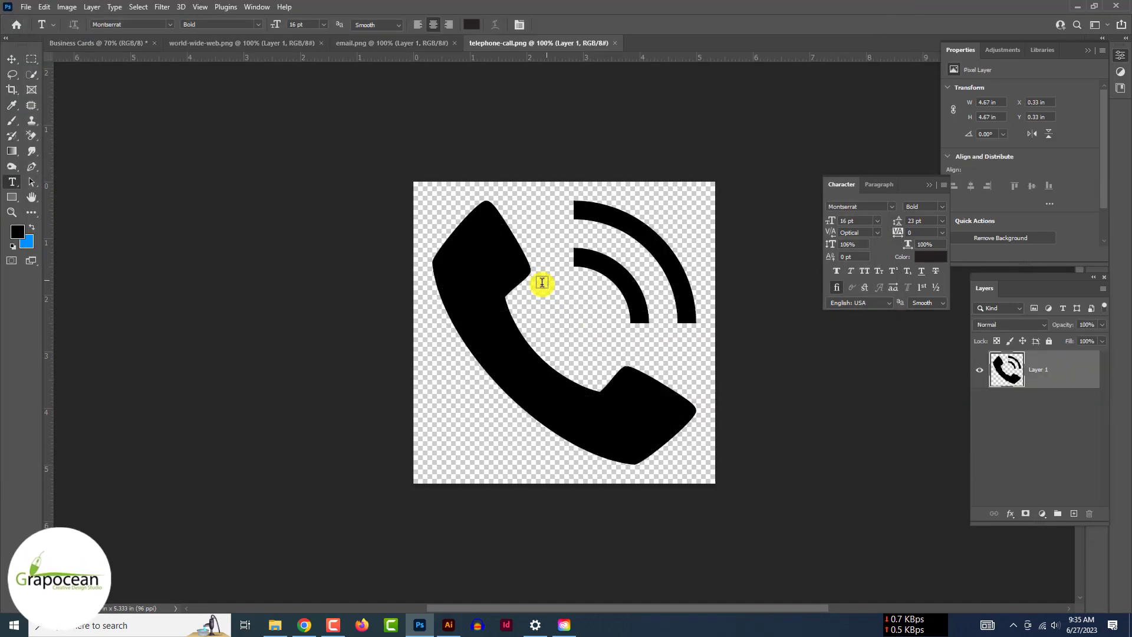
{"action": "left_click_drag", "start_coordinate": [109, 44], "coordinate": [488, 366]}
{"action": "key", "text": "ctrl+t"}
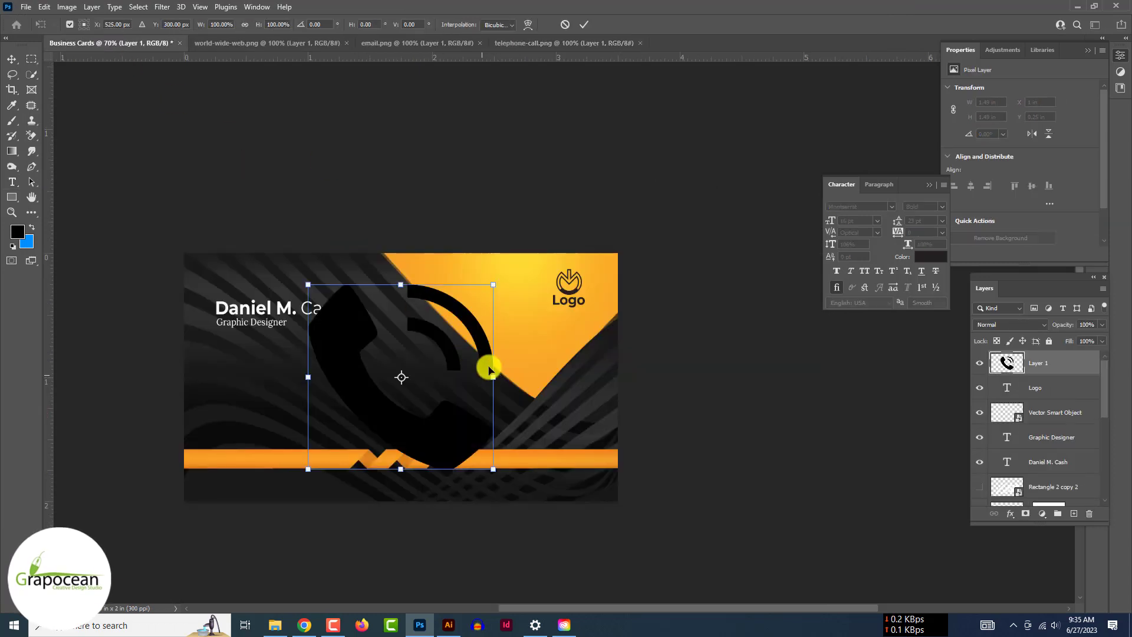
{"action": "mouse_move", "coordinate": [487, 284]}
{"action": "left_mouse_down"}
{"action": "mouse_move", "coordinate": [378, 384]}
{"action": "mouse_move", "coordinate": [275, 402]}
{"action": "left_mouse_up"}
{"action": "scroll", "coordinate": [254, 391], "scroll_direction": "up", "scroll_amount": 3}
{"action": "mouse_move", "coordinate": [266, 327]}
{"action": "left_mouse_down"}
{"action": "mouse_move", "coordinate": [222, 360]}
{"action": "mouse_move", "coordinate": [224, 331]}
{"action": "left_mouse_up"}
{"action": "scroll", "coordinate": [222, 382], "scroll_direction": "up", "scroll_amount": 3}
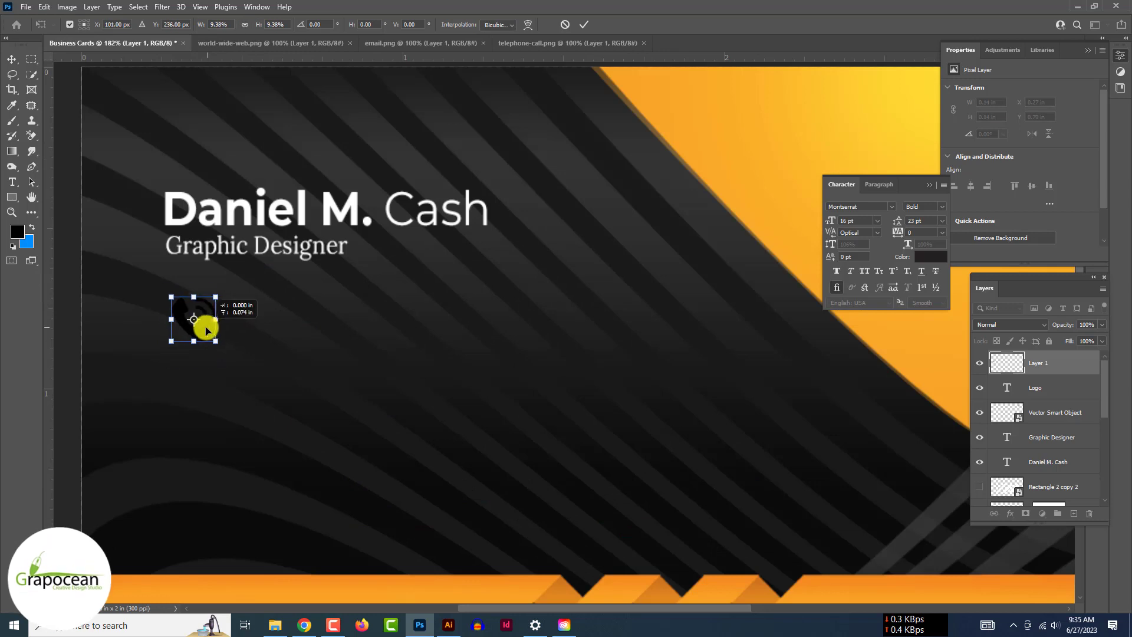
{"action": "left_click", "coordinate": [585, 24]}
Give the phone icon a white Color Overlay, shrink it slightly, and line up the paper-plane icon
{"action": "right_click", "coordinate": [1073, 366]}
{"action": "left_click", "coordinate": [939, 112]}
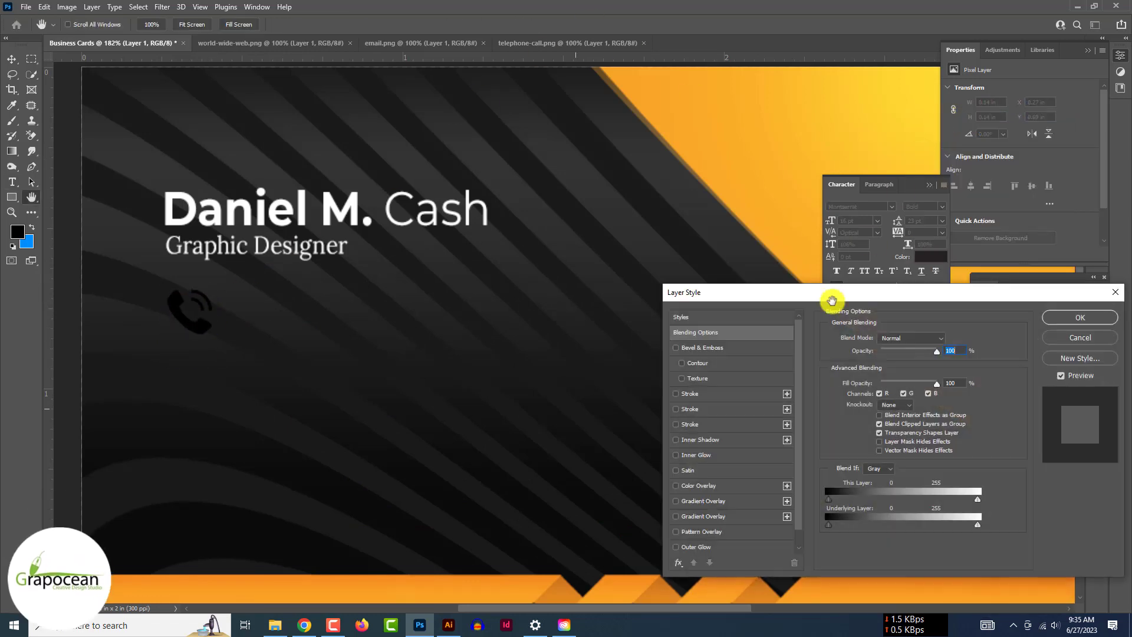
{"action": "left_click", "coordinate": [719, 485]}
{"action": "left_click", "coordinate": [1090, 319]}
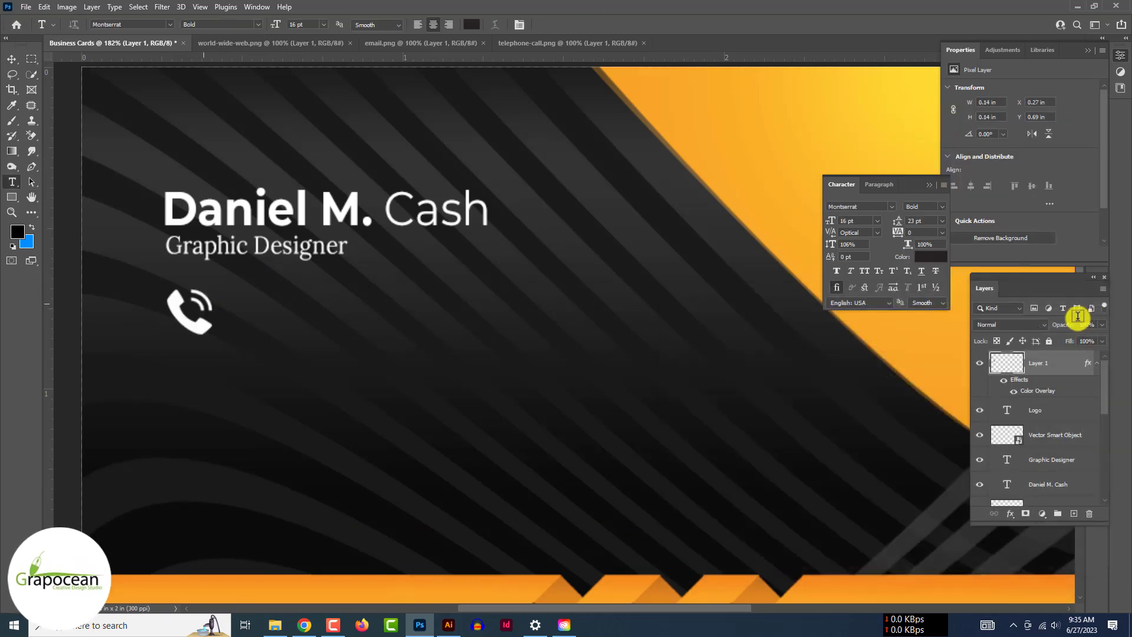
{"action": "left_click", "coordinate": [11, 62]}
{"action": "key", "text": "ctrl+t"}
{"action": "left_click_drag", "start_coordinate": [213, 335], "coordinate": [206, 343]}
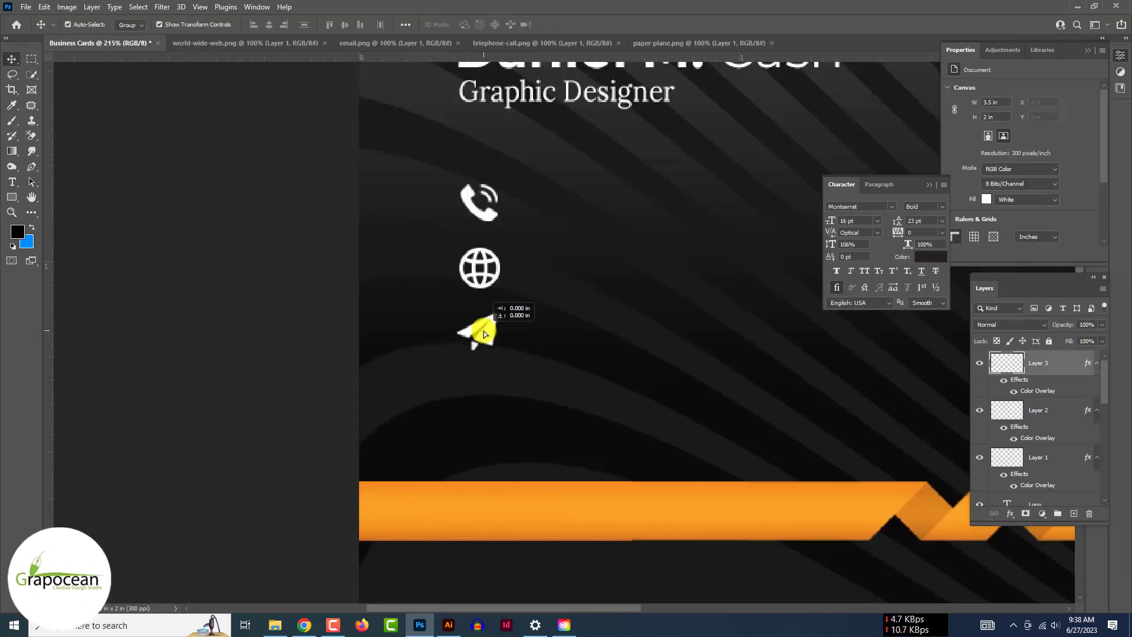
{"action": "left_click_drag", "start_coordinate": [484, 335], "coordinate": [484, 328]}
Toggle the grid and guides to check the icons' alignment
{"action": "left_click", "coordinate": [245, 308]}
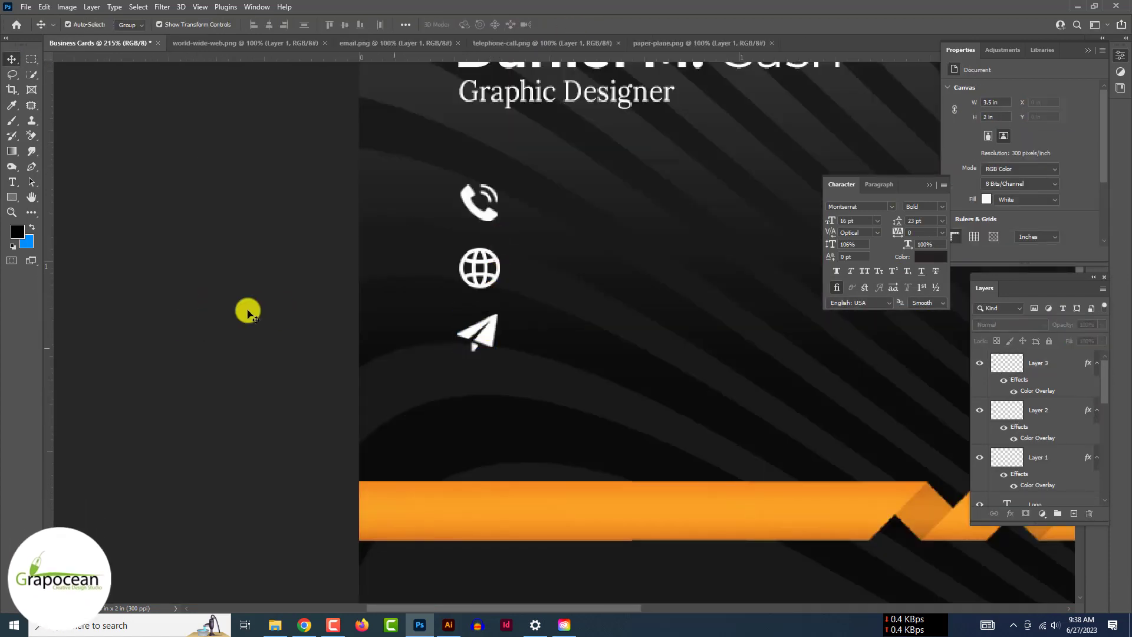
{"action": "scroll", "coordinate": [612, 534], "scroll_direction": "down", "scroll_amount": 5}
{"action": "scroll", "coordinate": [613, 533], "scroll_direction": "up", "scroll_amount": 1}
{"action": "key", "text": "ctrl+h"}
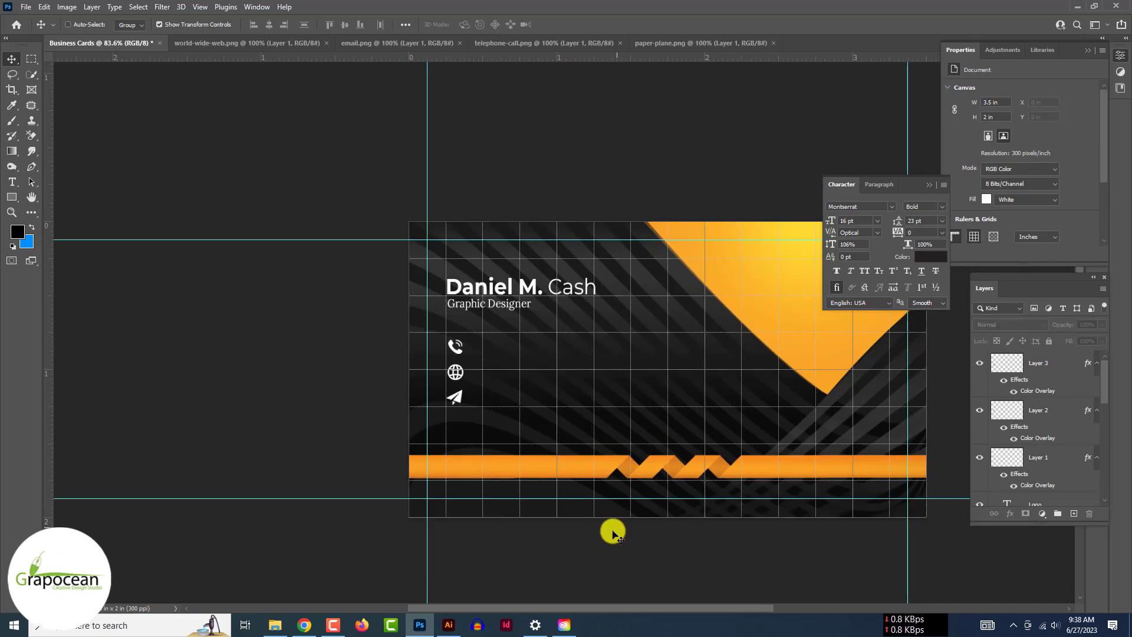
{"action": "key", "text": "ctrl+h"}
{"action": "scroll", "coordinate": [612, 529], "scroll_direction": "up", "scroll_amount": 1}
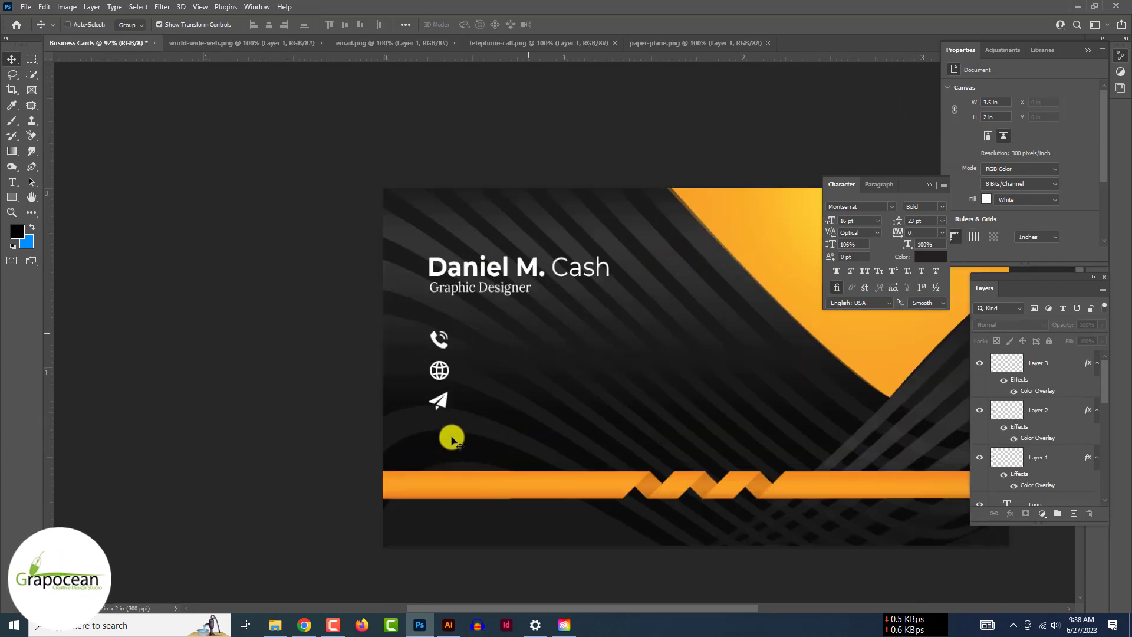
{"action": "scroll", "coordinate": [450, 437], "scroll_direction": "up", "scroll_amount": 1}
Add a white text layer beside the phone icon containing the phone number
{"action": "left_click", "coordinate": [11, 181]}
{"action": "scroll", "coordinate": [404, 439], "scroll_direction": "up", "scroll_amount": 2}
{"action": "left_click", "coordinate": [480, 248]}
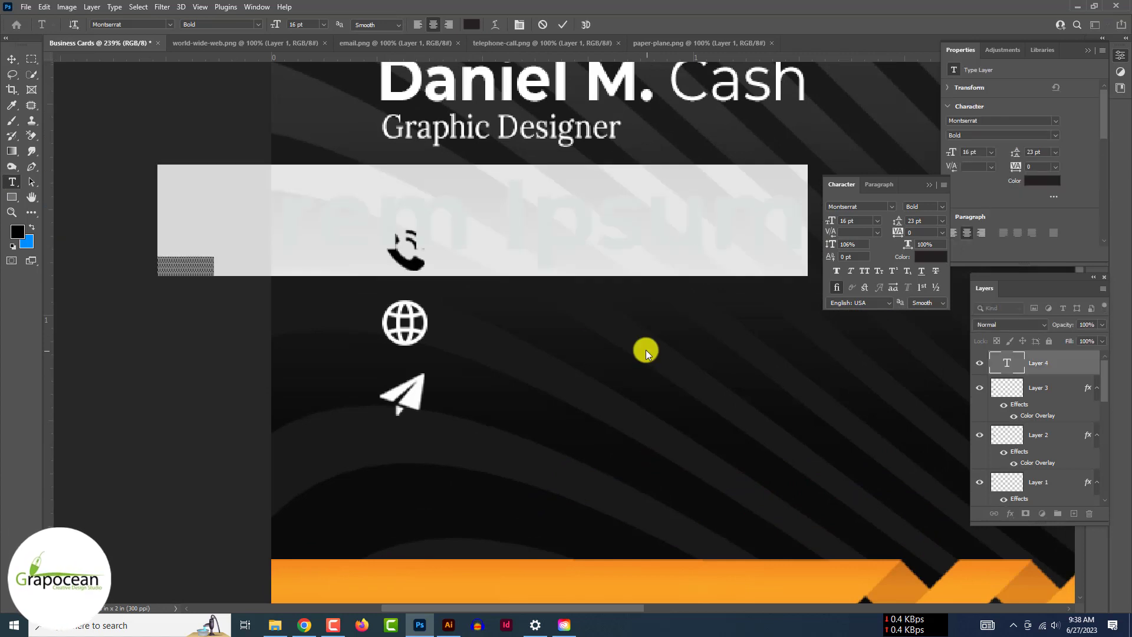
{"action": "left_click", "coordinate": [472, 25]}
{"action": "type", "text": "008888"}
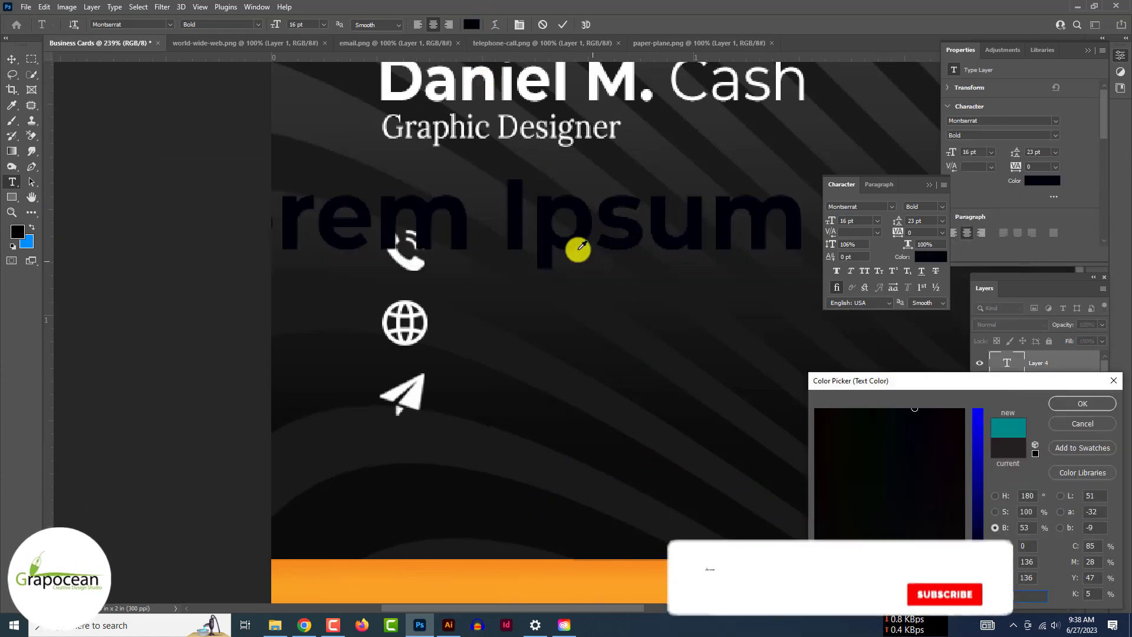
{"action": "type", "text": "ffffff"}
{"action": "left_click", "coordinate": [1082, 403]}
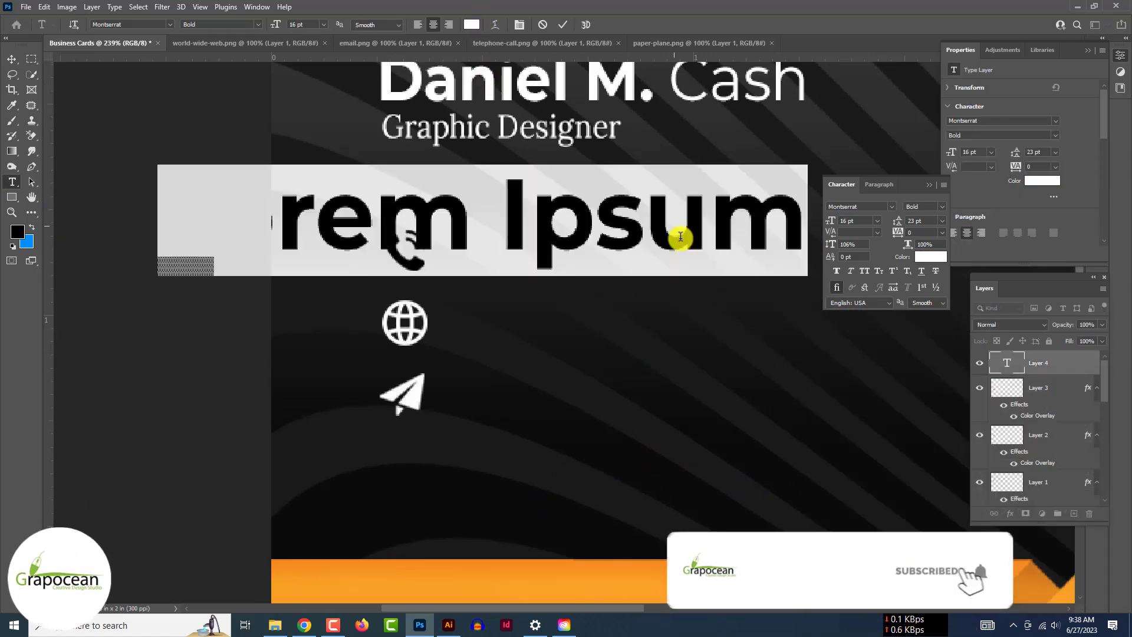
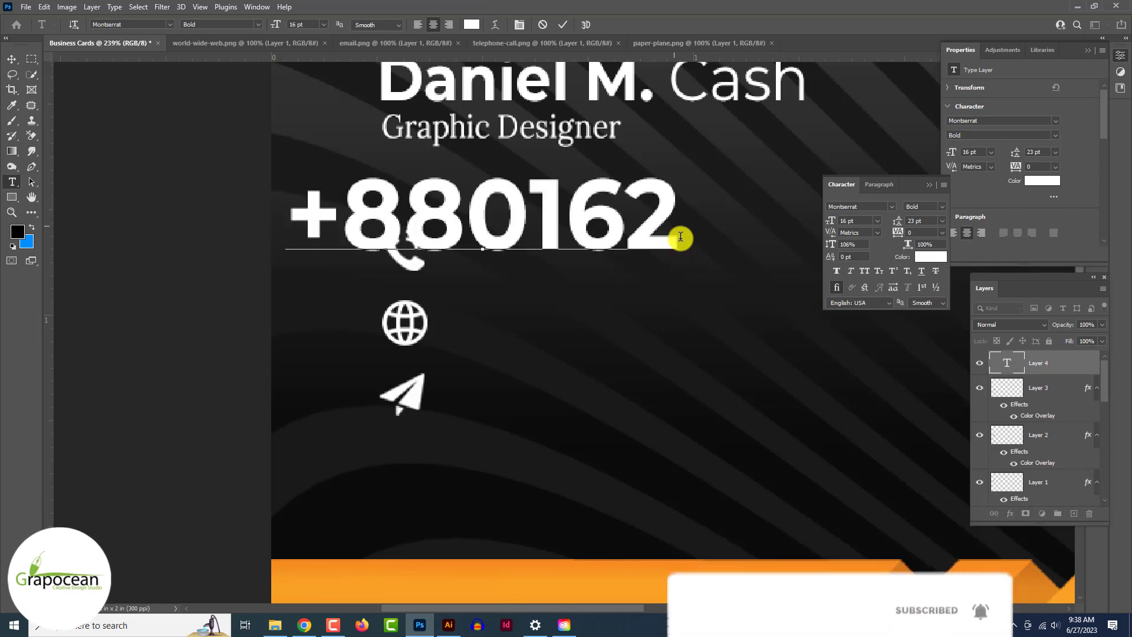
Format the phone number as Montserrat Medium at 5 pt
{"action": "scroll", "coordinate": [680, 238], "scroll_direction": "down", "scroll_amount": 5}
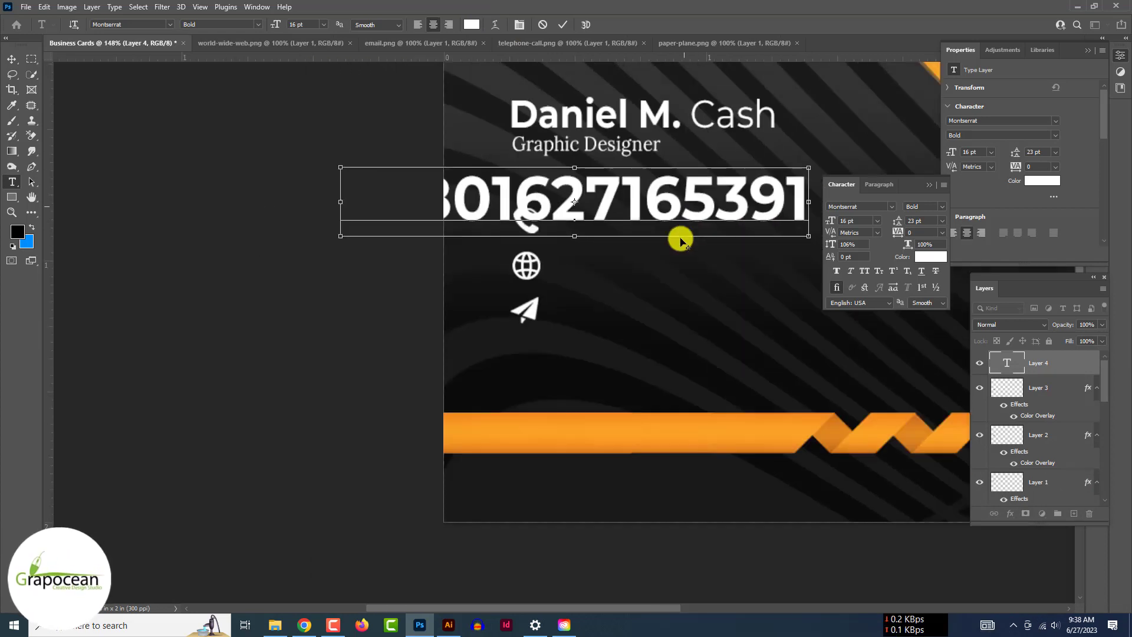
{"action": "scroll", "coordinate": [681, 237], "scroll_direction": "down", "scroll_amount": 2}
{"action": "key", "text": "ctrl+a"}
{"action": "left_click", "coordinate": [170, 24]}
{"action": "key", "text": "Down"}
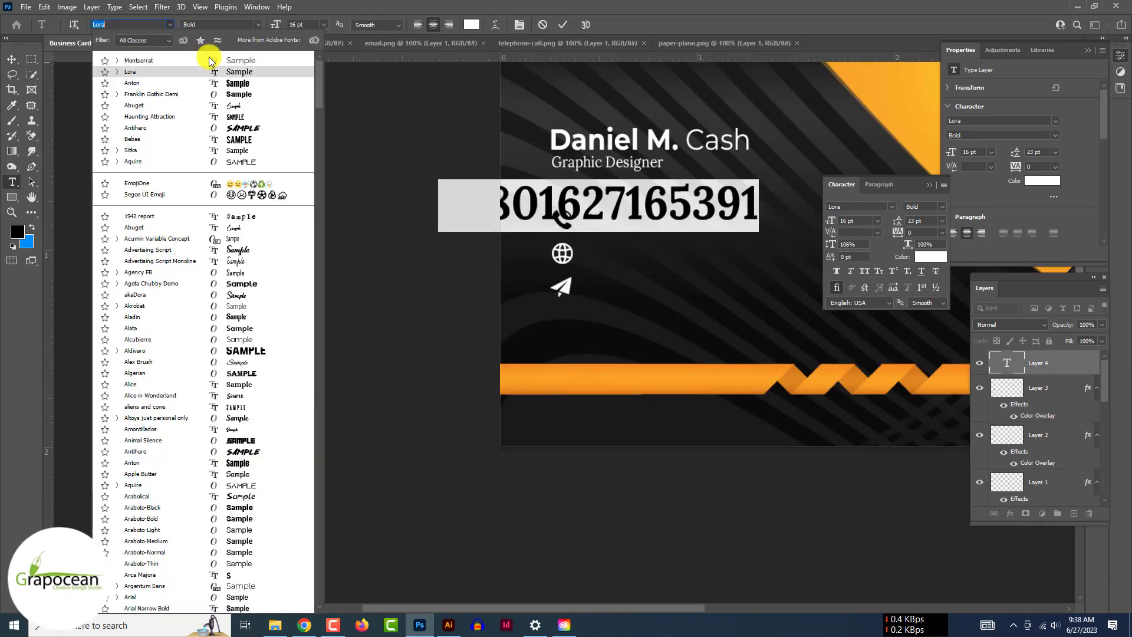
{"action": "left_click", "coordinate": [233, 60]}
{"action": "left_click", "coordinate": [257, 25]}
{"action": "left_click", "coordinate": [243, 156]}
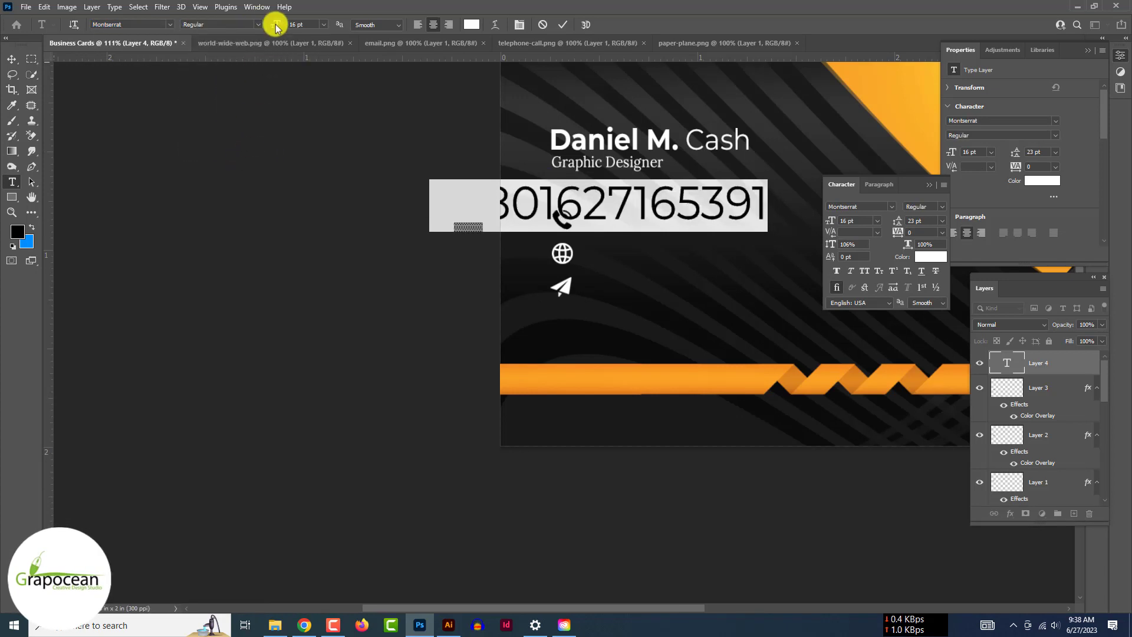
{"action": "left_click_drag", "start_coordinate": [270, 24], "coordinate": [252, 23]}
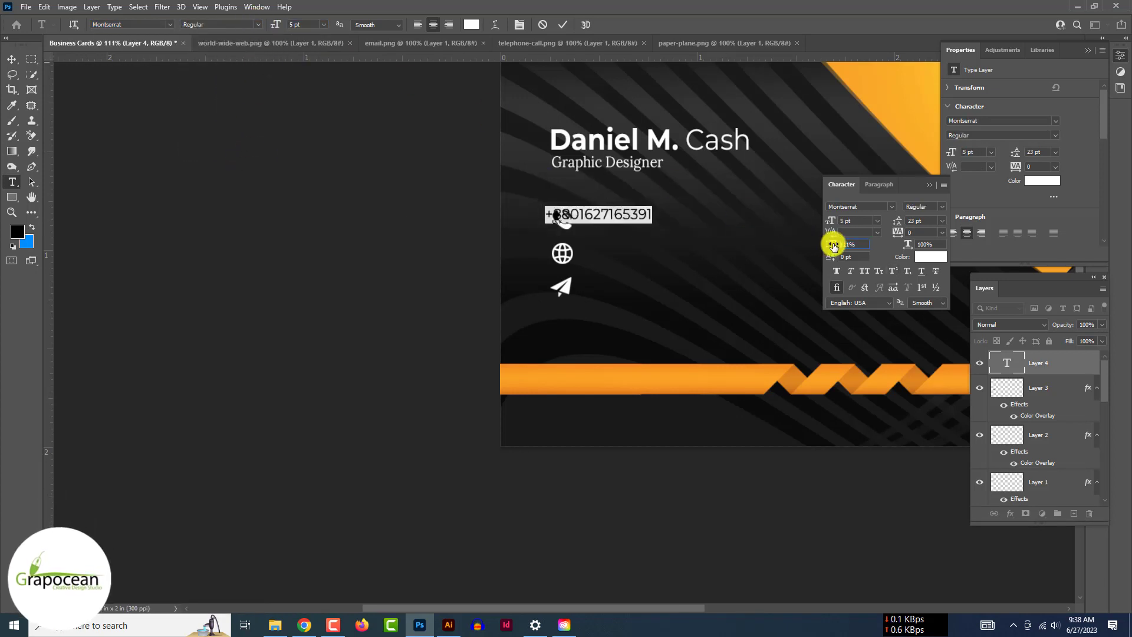
{"action": "left_click_drag", "start_coordinate": [823, 247], "coordinate": [826, 247]}
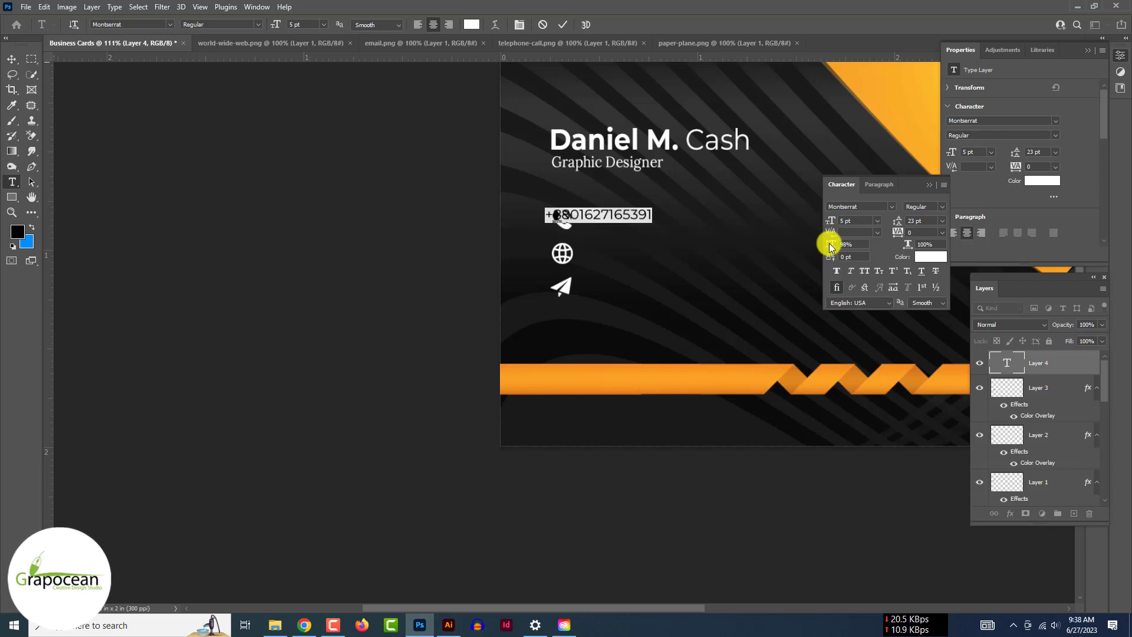
{"action": "left_click", "coordinate": [878, 222]}
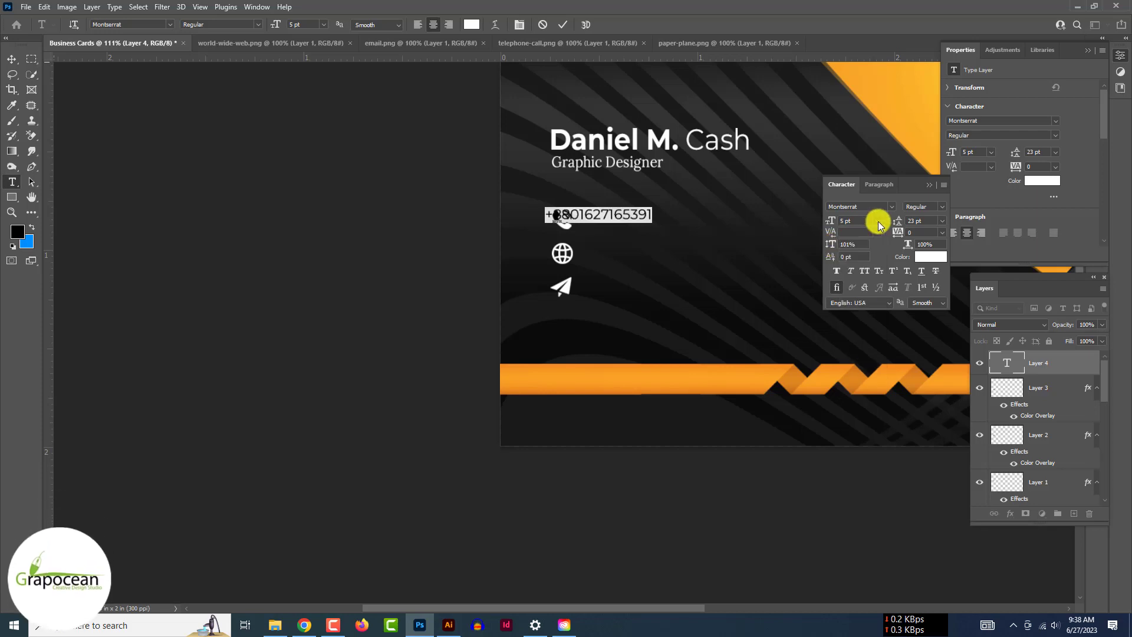
{"action": "left_click", "coordinate": [943, 206]}
{"action": "left_click", "coordinate": [951, 361]}
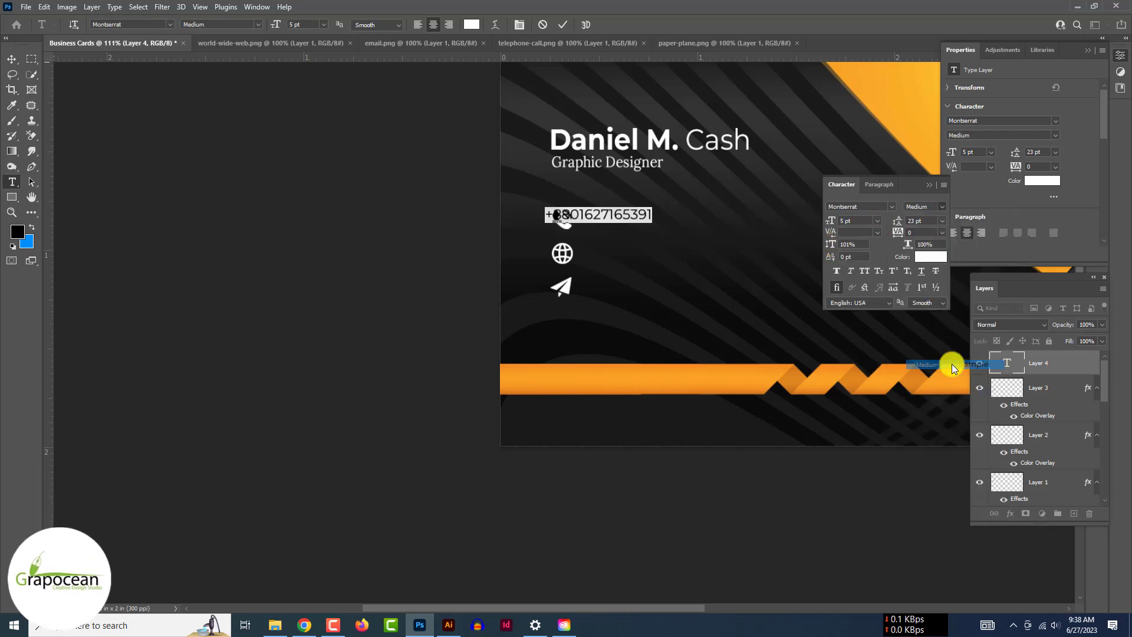
Place the phone number beside the phone icon and a copy of it beside the globe icon
{"action": "left_click", "coordinate": [12, 60]}
{"action": "scroll", "coordinate": [628, 189], "scroll_direction": "up", "scroll_amount": 2}
{"action": "left_click_drag", "start_coordinate": [625, 224], "coordinate": [675, 232]}
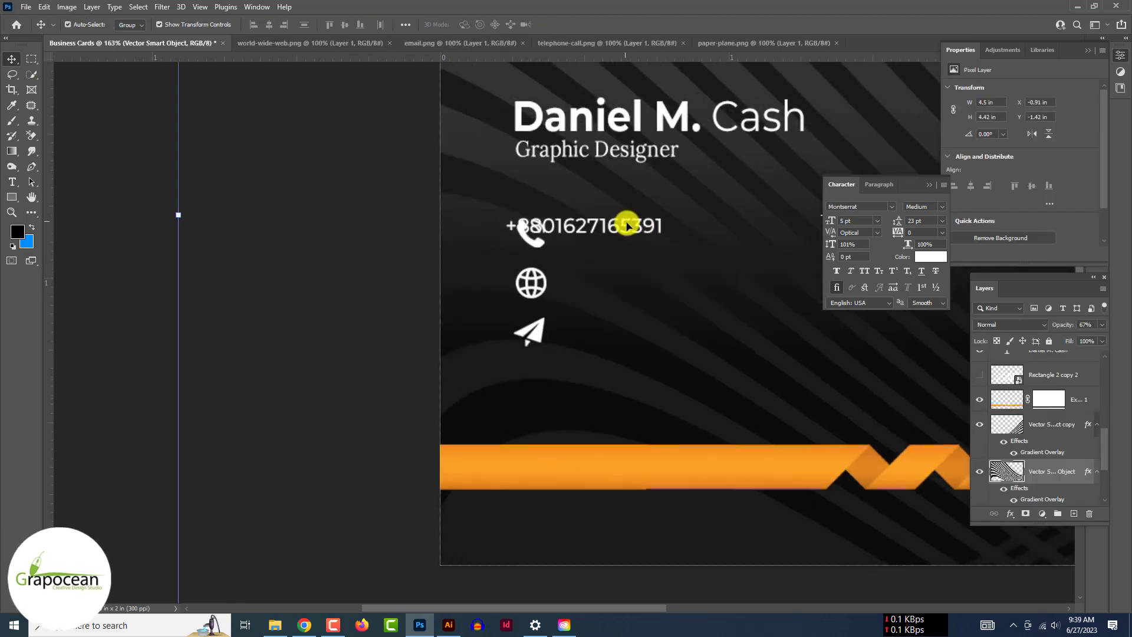
{"action": "scroll", "coordinate": [680, 227], "scroll_direction": "up", "scroll_amount": 2}
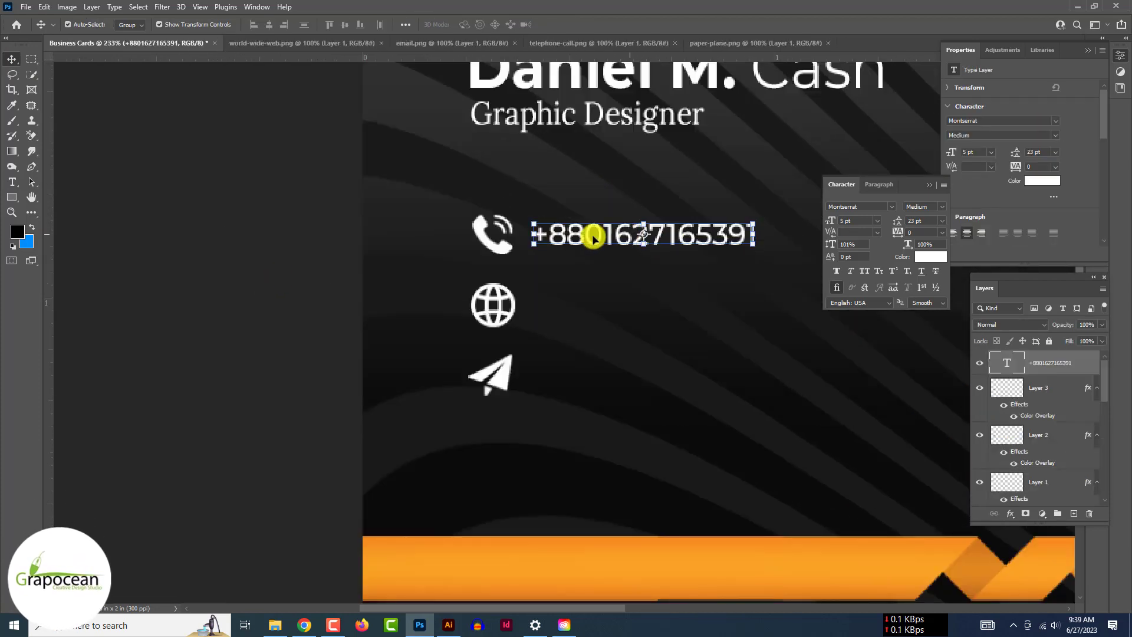
{"action": "key", "text": "ctrl+0"}
{"action": "left_click", "coordinate": [171, 262]}
{"action": "scroll", "coordinate": [608, 269], "scroll_direction": "up", "scroll_amount": 3}
{"action": "mouse_move", "coordinate": [612, 286]}
{"action": "left_mouse_down"}
{"action": "mouse_move", "coordinate": [611, 349]}
{"action": "mouse_move", "coordinate": [848, 379]}
{"action": "left_mouse_up"}
Complete the copied website line with '.grapocean.com' and commit the text
{"action": "left_click", "coordinate": [12, 181]}
{"action": "type", "text": "www"}
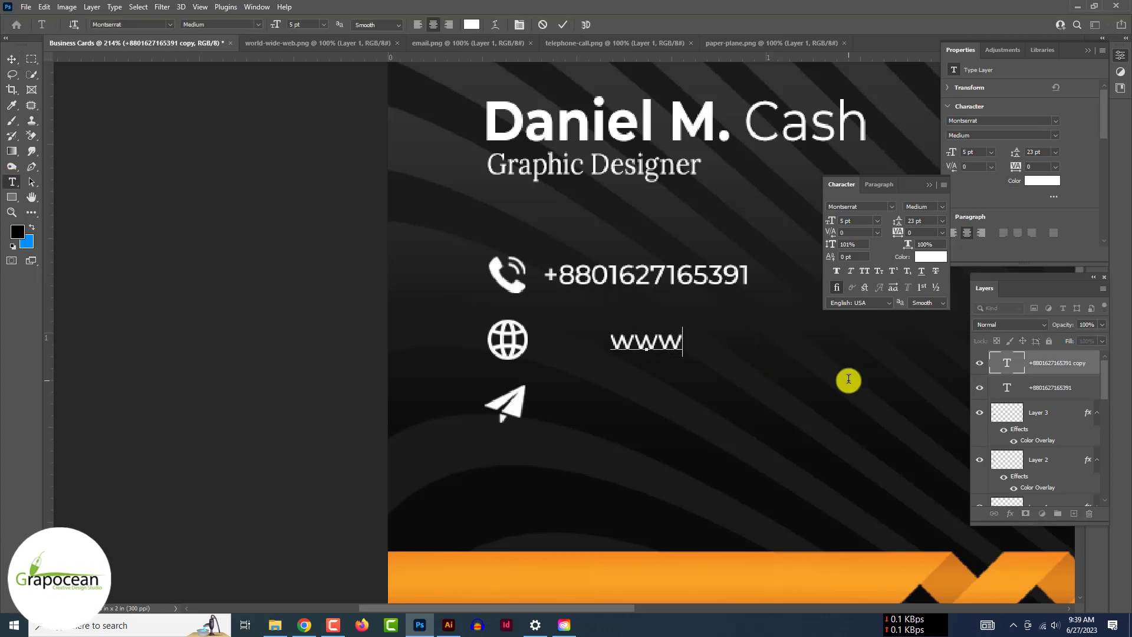
{"action": "type", "text": ".grapocean.com"}
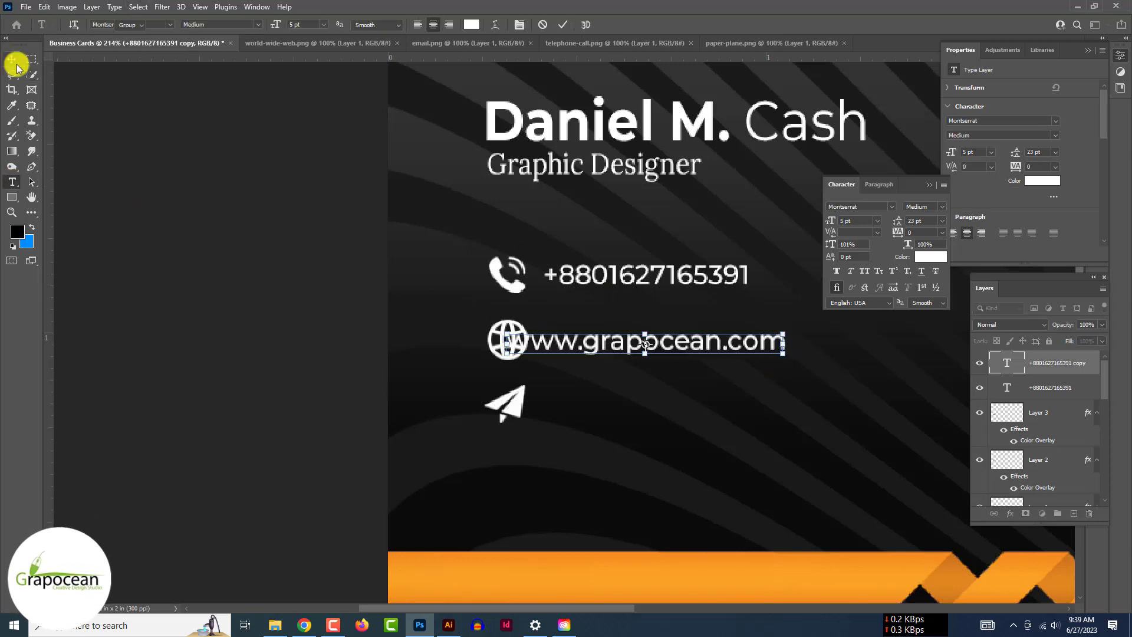
{"action": "left_click", "coordinate": [12, 59]}
{"action": "scroll", "coordinate": [458, 313], "scroll_direction": "down", "scroll_amount": 3}
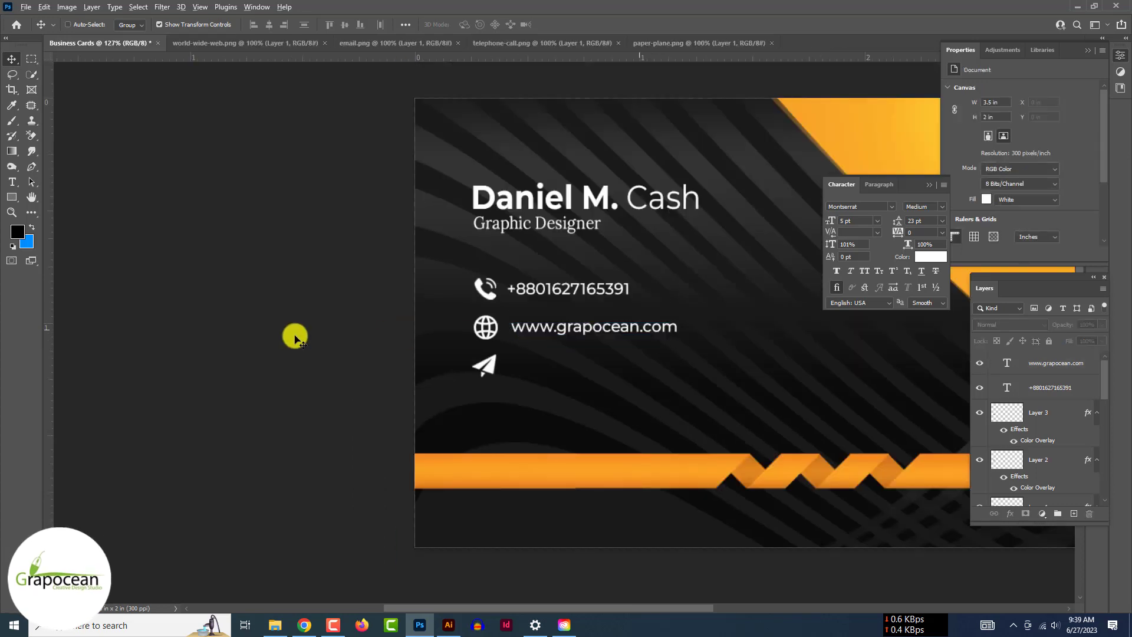
{"action": "scroll", "coordinate": [702, 498], "scroll_direction": "down", "scroll_amount": 3}
{"action": "scroll", "coordinate": [582, 386], "scroll_direction": "up", "scroll_amount": 5}
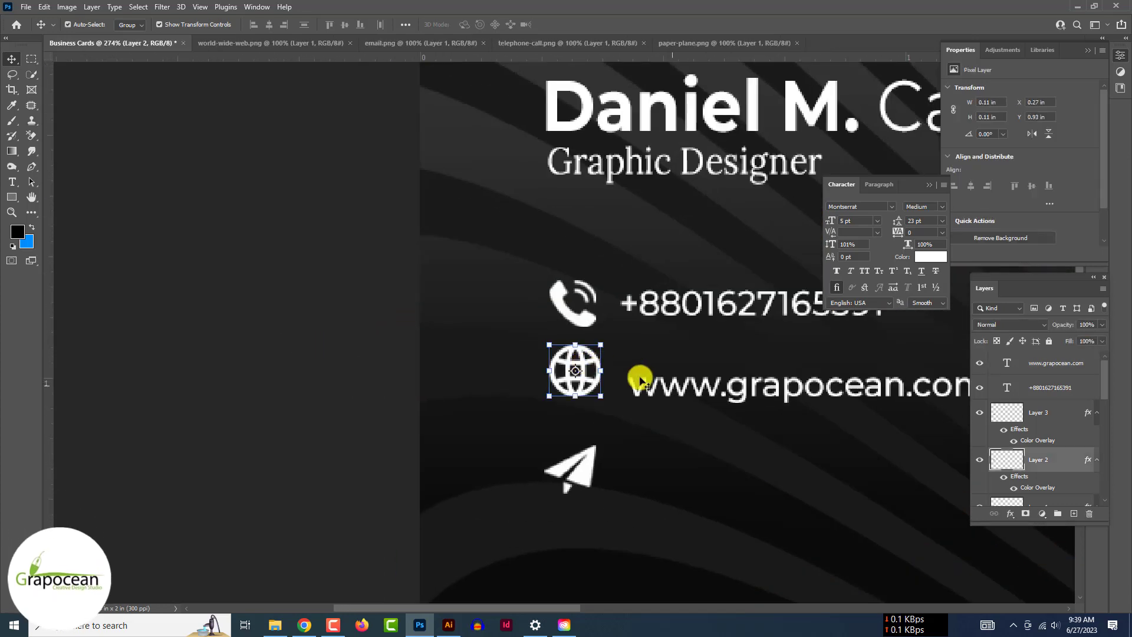
Move the website line up under the phone line and raise the paper-plane icon
{"action": "left_click_drag", "start_coordinate": [642, 386], "coordinate": [672, 366]}
{"action": "left_click_drag", "start_coordinate": [592, 455], "coordinate": [592, 431]}
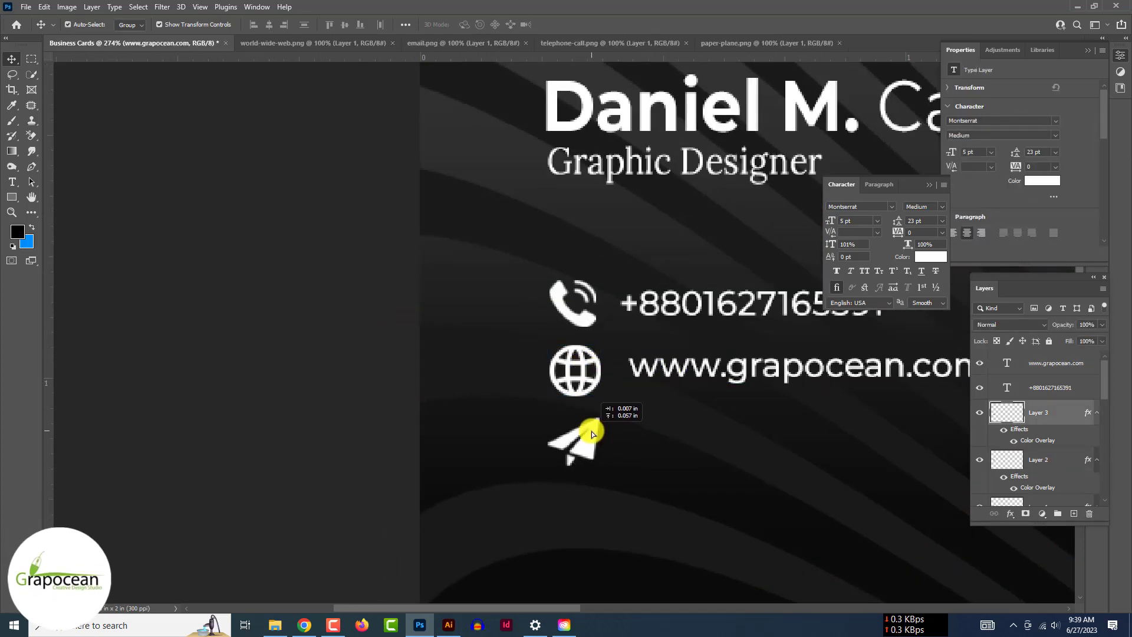
{"action": "scroll", "coordinate": [366, 461], "scroll_direction": "down", "scroll_amount": 3}
{"action": "scroll", "coordinate": [411, 424], "scroll_direction": "down", "scroll_amount": 2}
{"action": "scroll", "coordinate": [581, 295], "scroll_direction": "up", "scroll_amount": 5}
{"action": "scroll", "coordinate": [577, 295], "scroll_direction": "up", "scroll_amount": 3}
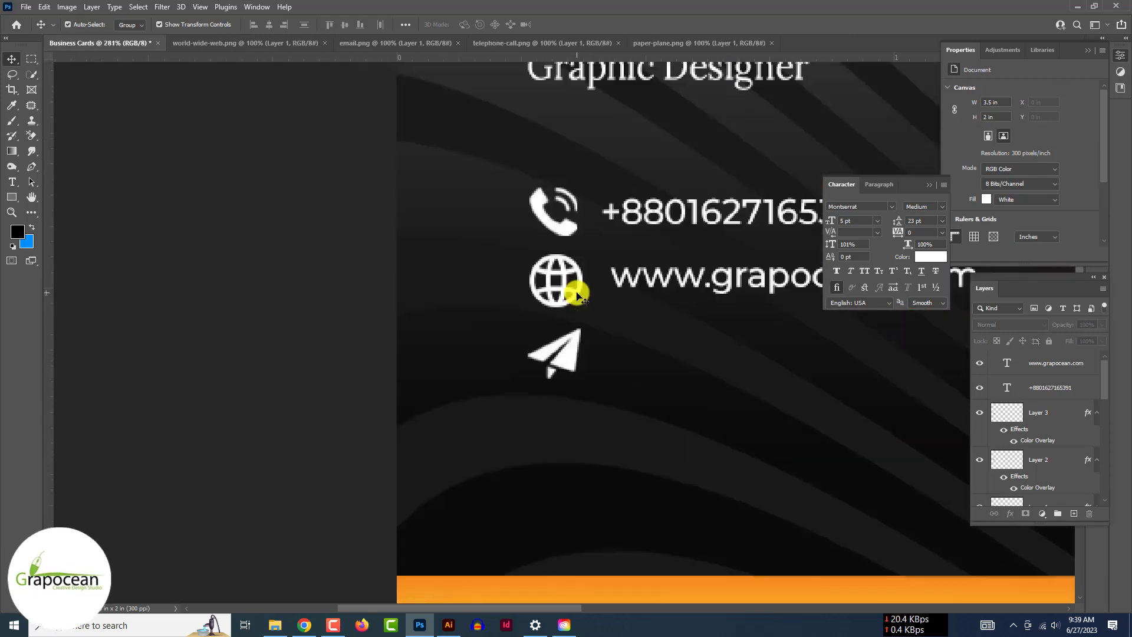
Scale the three contact icons down together
{"action": "left_click", "coordinate": [1037, 412]}
{"action": "left_click", "coordinate": [1035, 501], "text": "shift"}
{"action": "key", "text": "ctrl+t"}
{"action": "left_click_drag", "start_coordinate": [580, 189], "coordinate": [508, 245]}
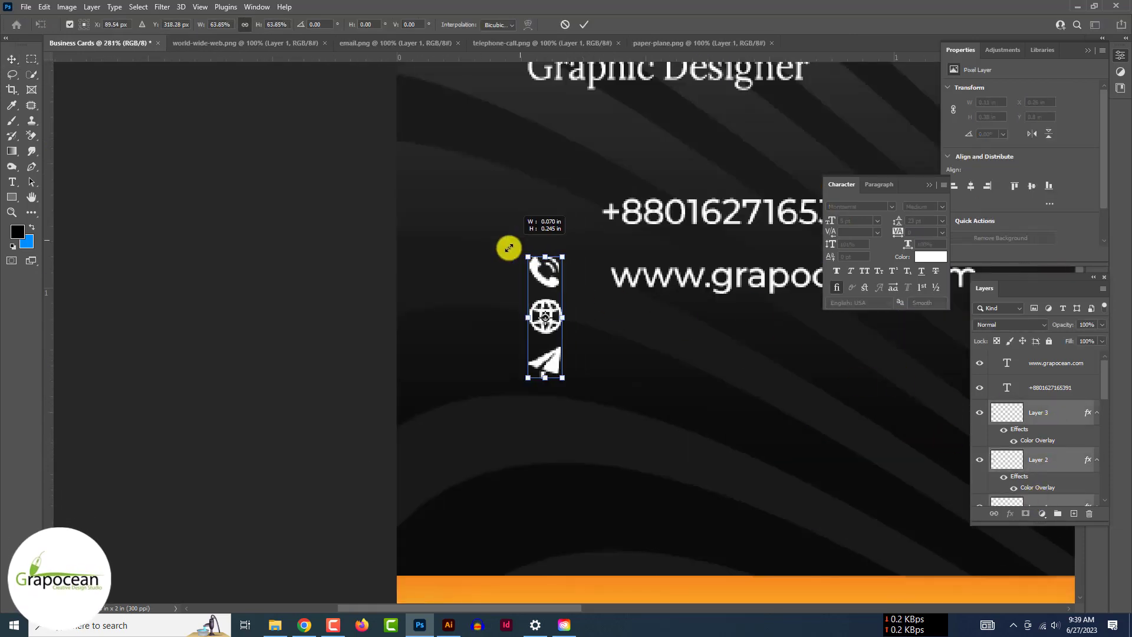
{"action": "left_click", "coordinate": [391, 139]}
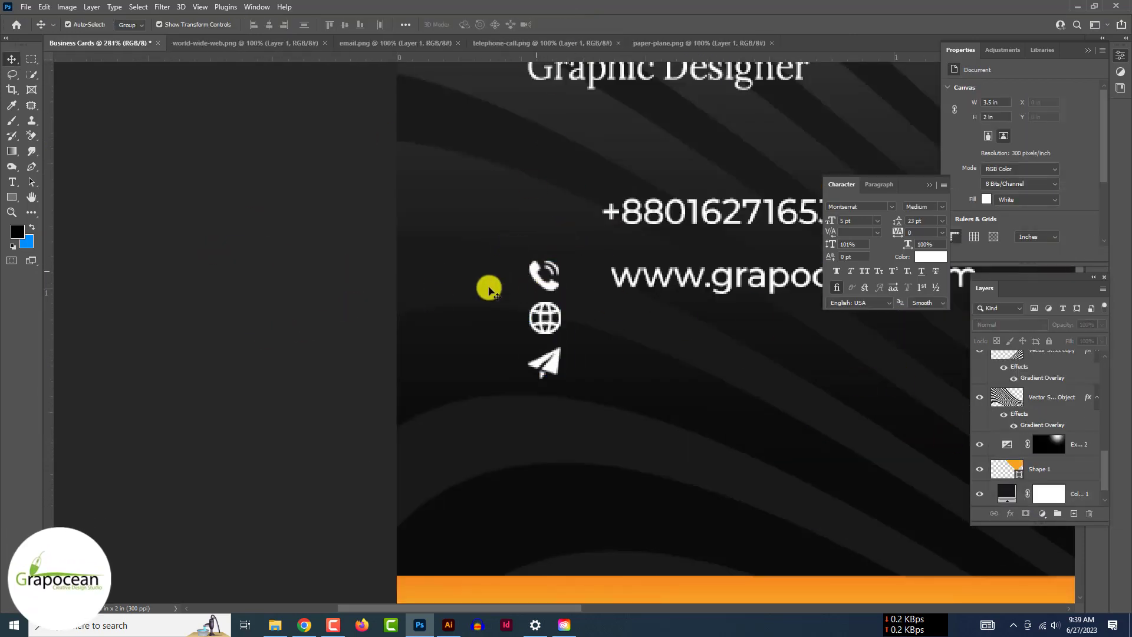
Place phone and globe icons beside their lines and copy the website line beside the paper plane
{"action": "left_click_drag", "start_coordinate": [541, 274], "coordinate": [567, 212]}
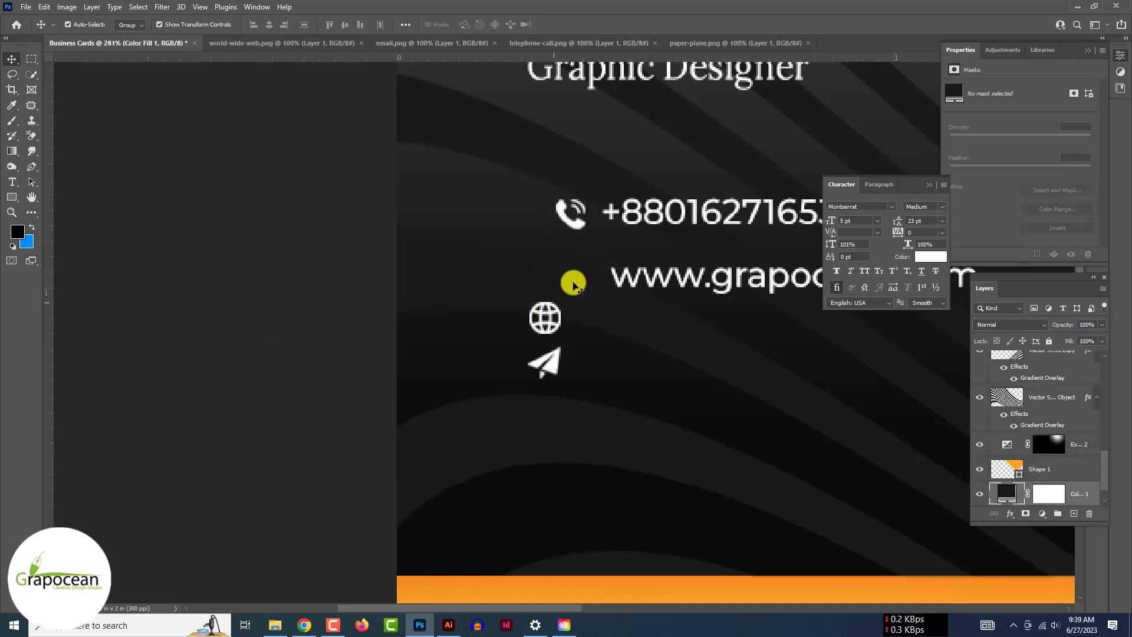
{"action": "left_click_drag", "start_coordinate": [550, 312], "coordinate": [577, 271]}
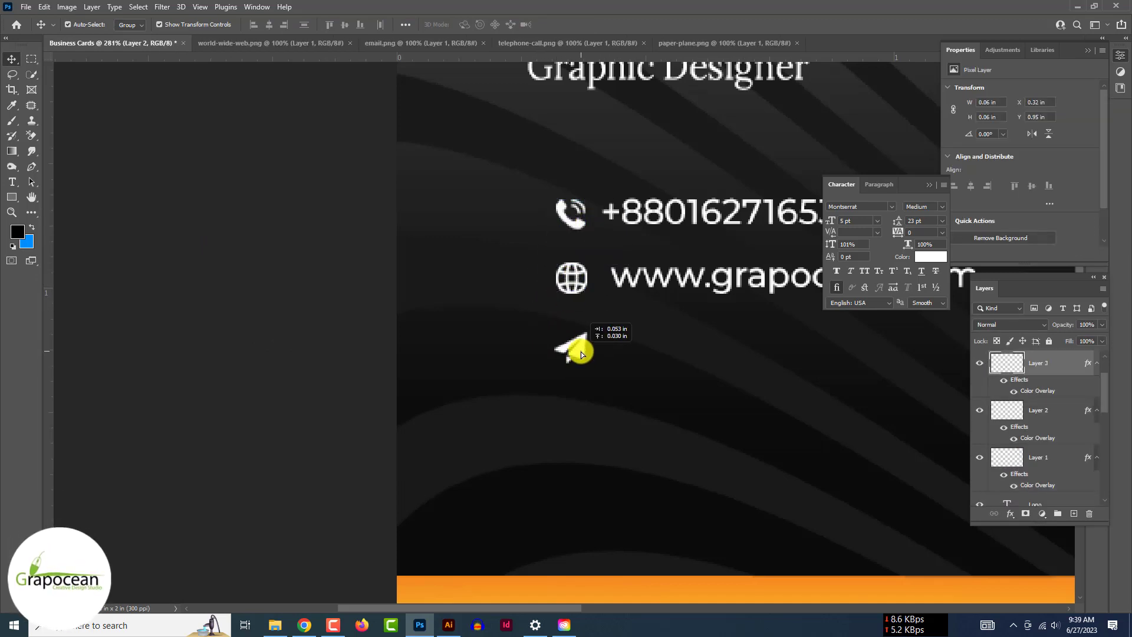
{"action": "scroll", "coordinate": [278, 356], "scroll_direction": "down", "scroll_amount": 5}
{"action": "scroll", "coordinate": [577, 300], "scroll_direction": "up", "scroll_amount": 4}
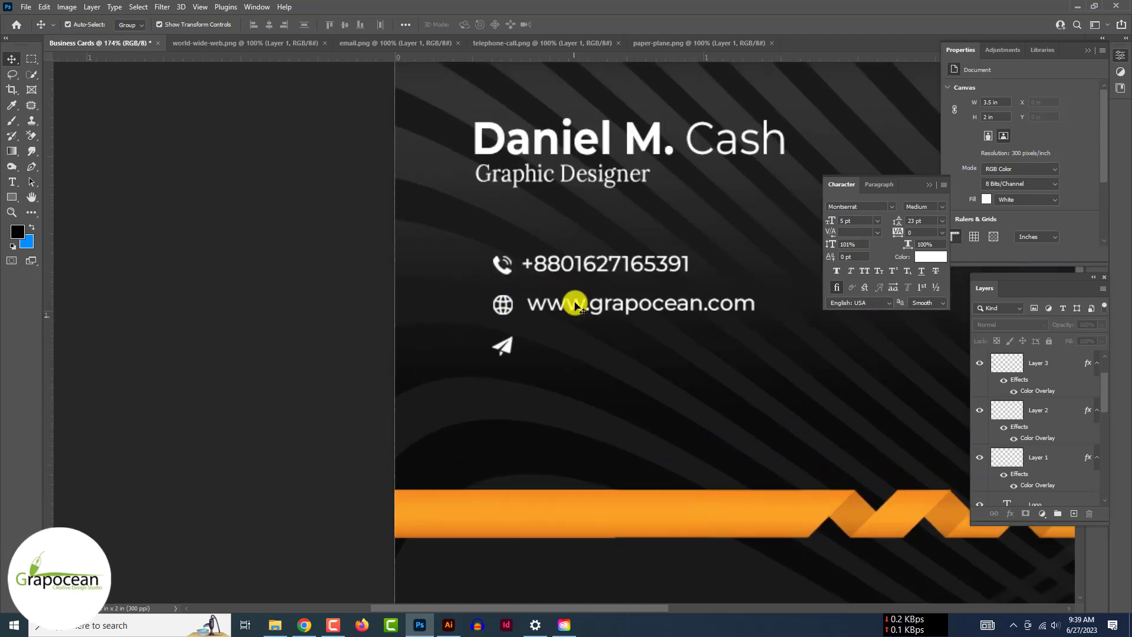
{"action": "left_click_drag", "start_coordinate": [577, 304], "coordinate": [568, 343]}
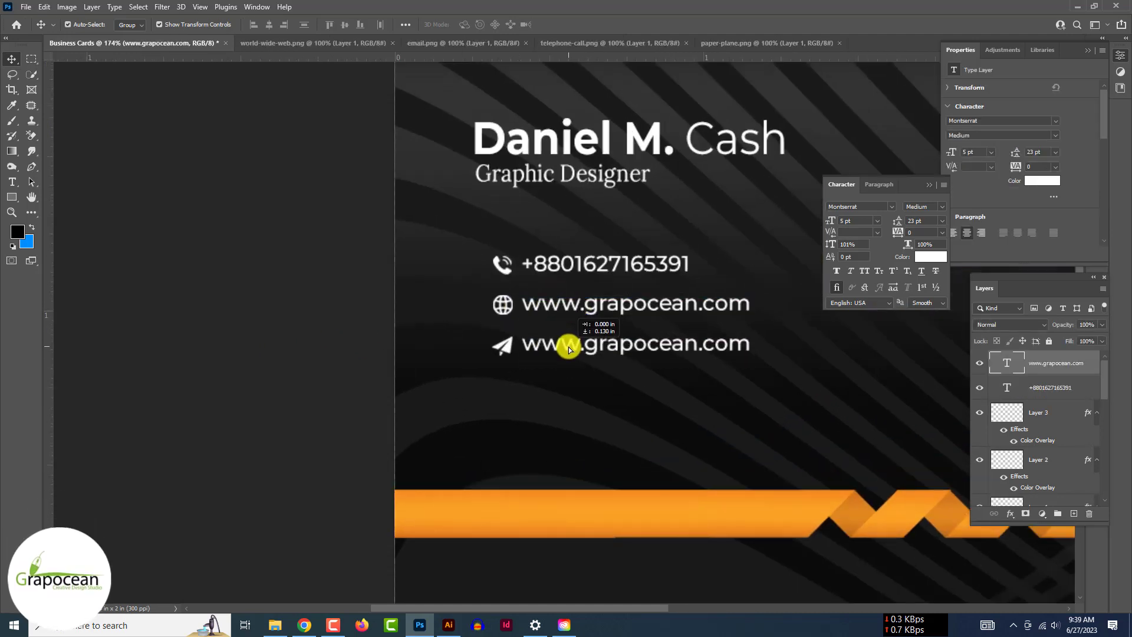
Replace the copied line with the e-mail address and place it beside the paper-plane icon
{"action": "key", "text": "ctrl+a"}
{"action": "key", "text": "BackSpace"}
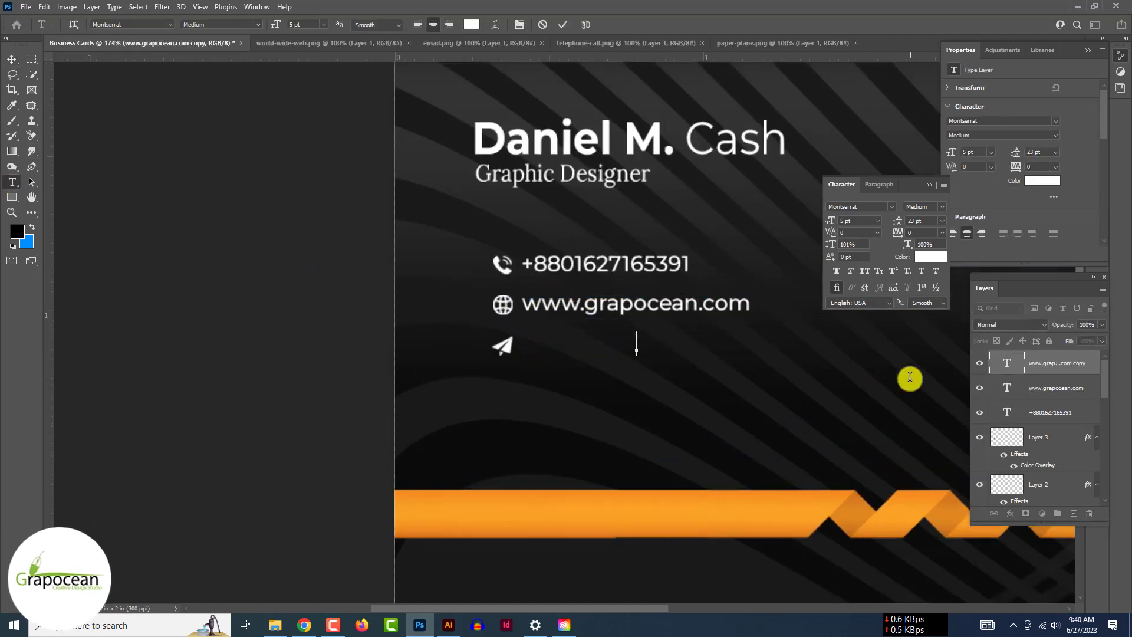
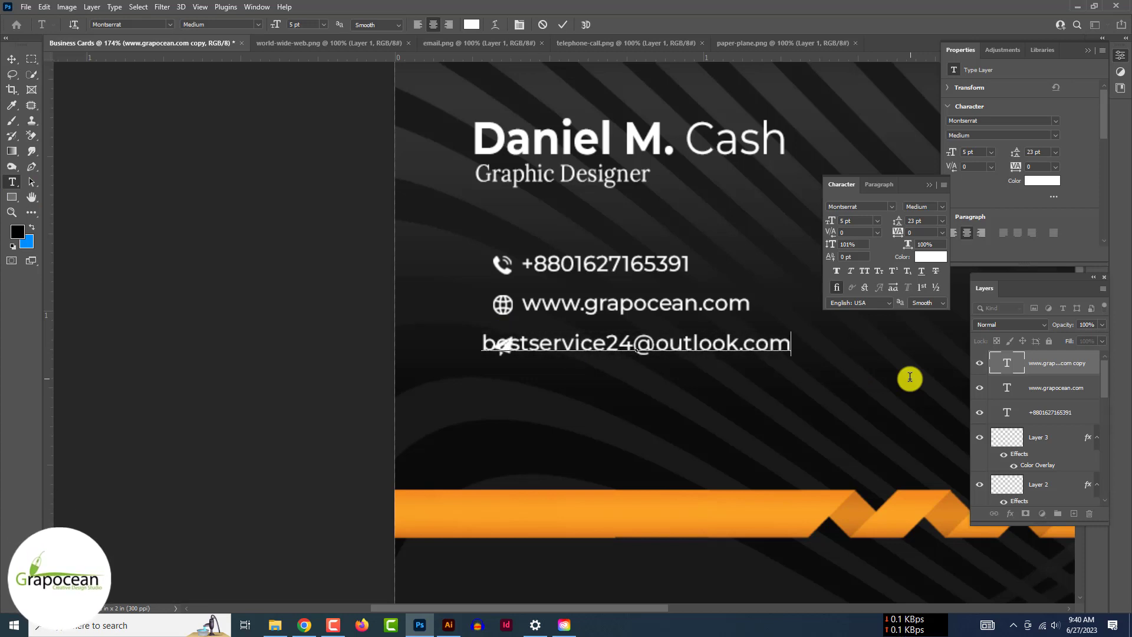
{"action": "key", "text": "ctrl+Return"}
{"action": "key", "text": "v"}
{"action": "left_click_drag", "start_coordinate": [559, 342], "coordinate": [600, 344]}
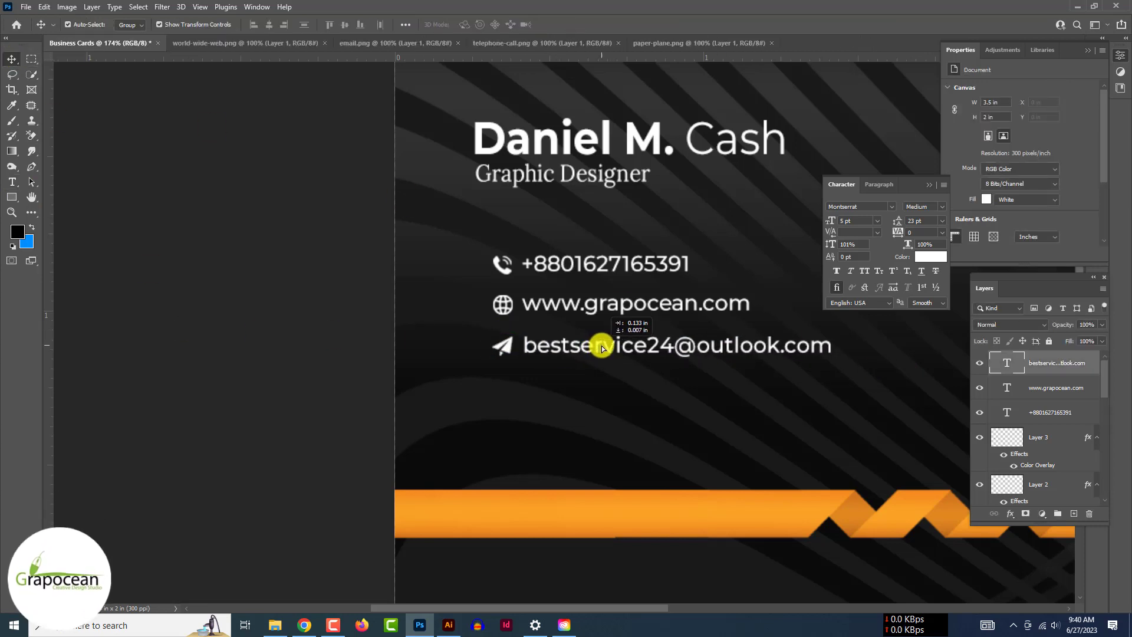
Enlarge the whole icon and contact-line block slightly and reposition it
{"action": "scroll", "coordinate": [200, 389], "scroll_direction": "down", "scroll_amount": 5}
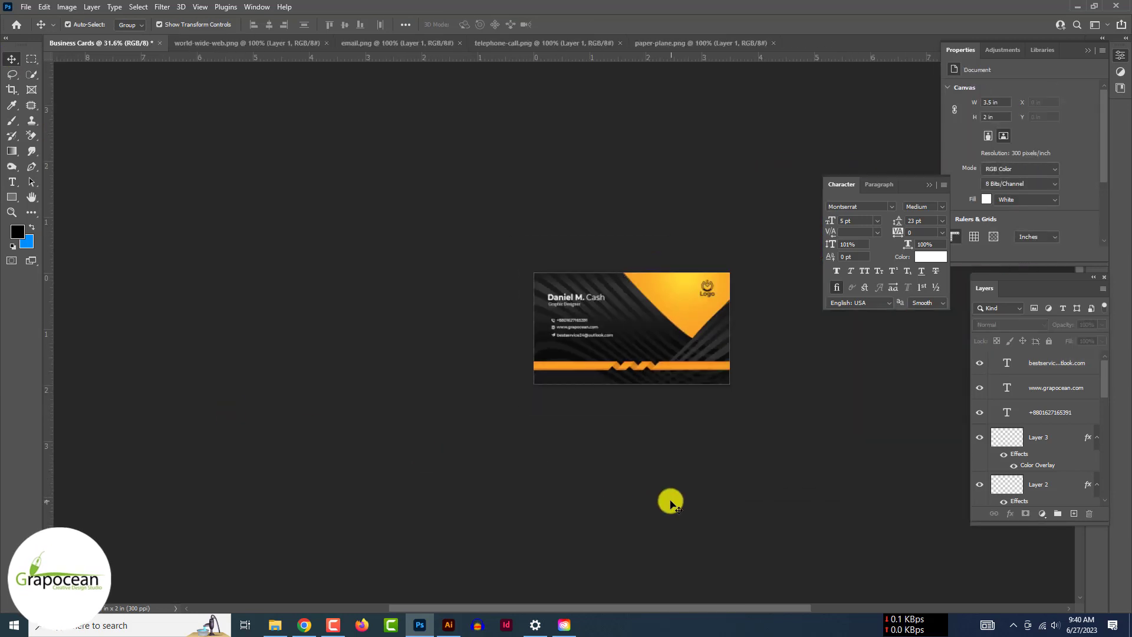
{"action": "scroll", "coordinate": [675, 500], "scroll_direction": "up", "scroll_amount": 5}
{"action": "left_click", "coordinate": [1055, 363]}
{"action": "scroll", "coordinate": [1055, 451], "scroll_direction": "down", "scroll_amount": 2}
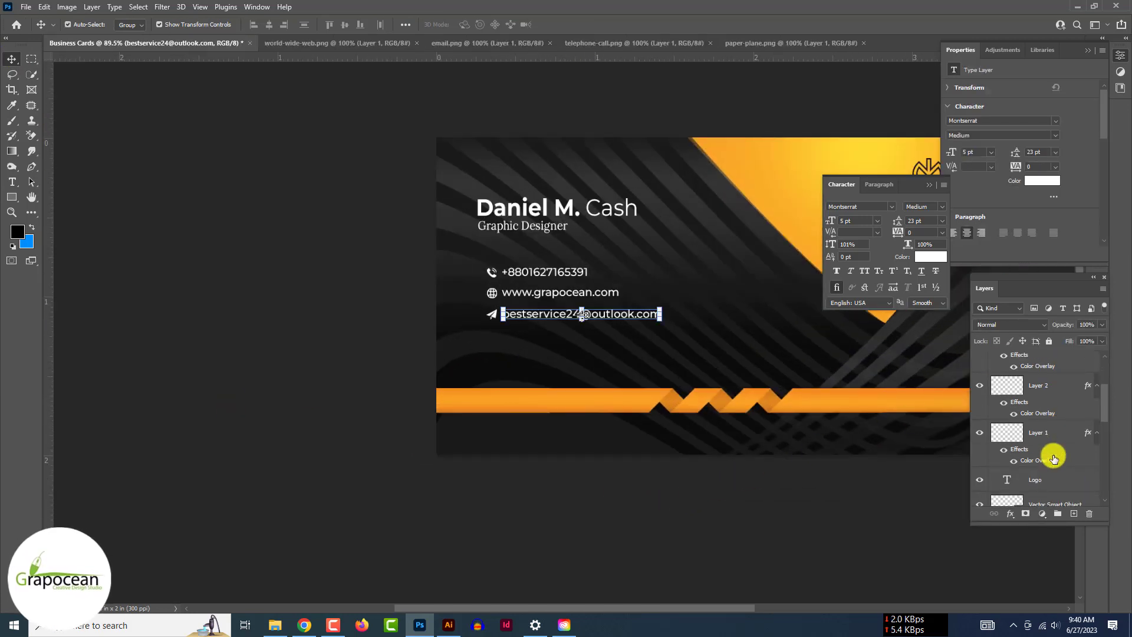
{"action": "scroll", "coordinate": [1053, 459], "scroll_direction": "down", "scroll_amount": 1}
{"action": "left_click", "coordinate": [1054, 459], "text": "shift"}
{"action": "left_click_drag", "start_coordinate": [665, 321], "coordinate": [698, 326]}
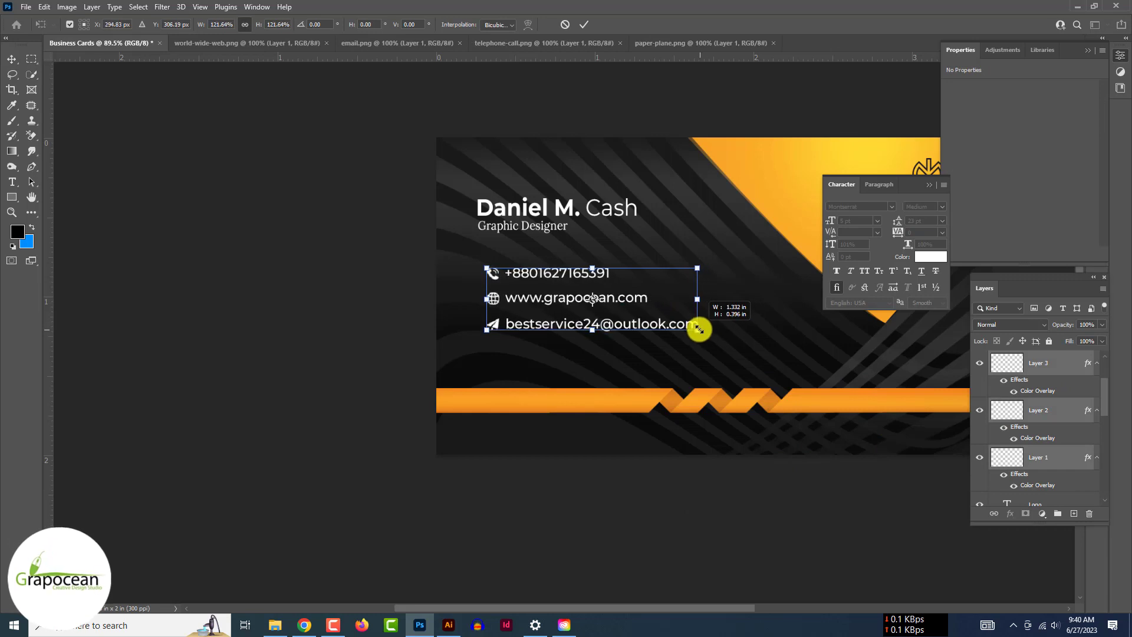
{"action": "left_click_drag", "start_coordinate": [533, 304], "coordinate": [532, 312]}
{"action": "left_click_drag", "start_coordinate": [682, 341], "coordinate": [664, 332]}
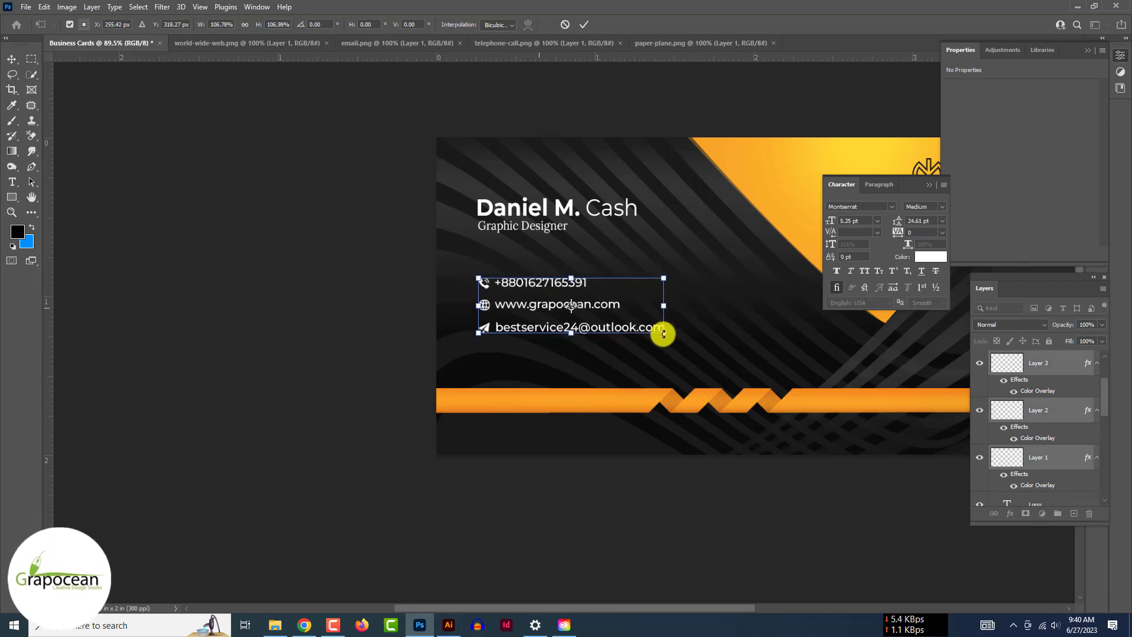
{"action": "left_click", "coordinate": [247, 324]}
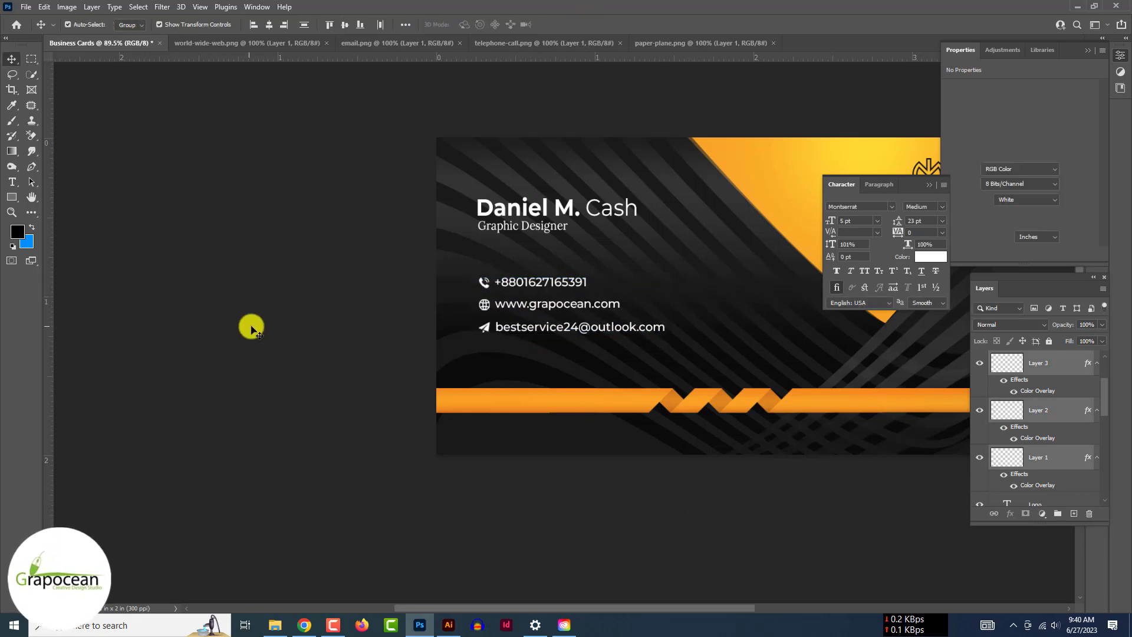
Enlarge the name and Graphic Designer title to about 125% and shift them up slightly
{"action": "scroll", "coordinate": [739, 448], "scroll_direction": "down", "scroll_amount": 5}
{"action": "scroll", "coordinate": [739, 448], "scroll_direction": "up", "scroll_amount": 3}
{"action": "scroll", "coordinate": [569, 277], "scroll_direction": "up", "scroll_amount": 4}
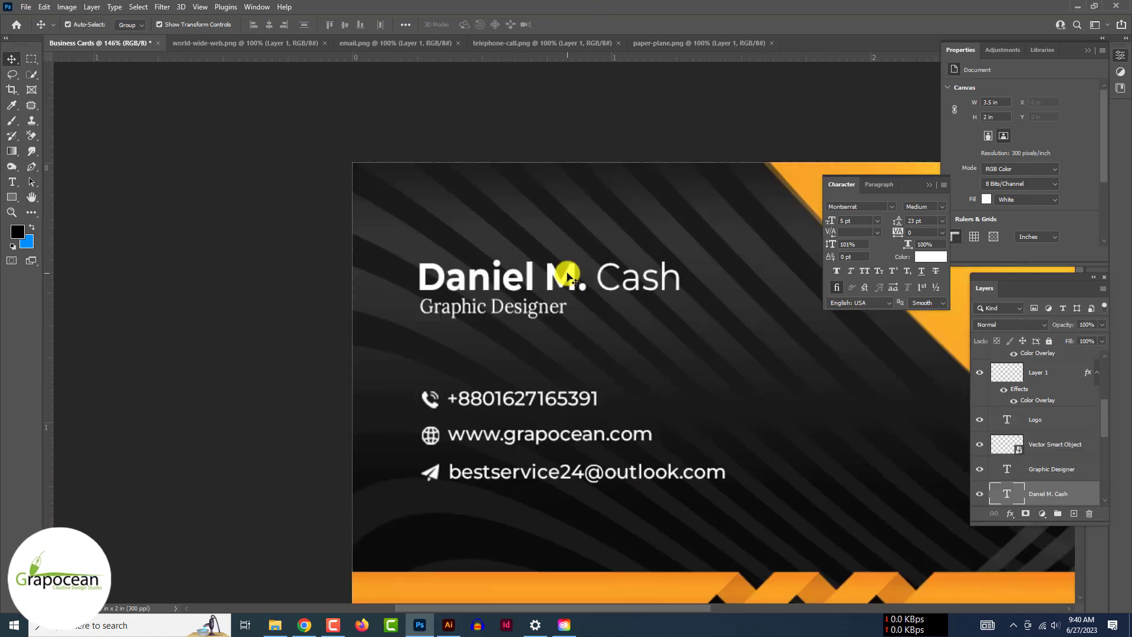
{"action": "scroll", "coordinate": [1065, 445], "scroll_direction": "down", "scroll_amount": 1}
{"action": "left_click", "coordinate": [1066, 445], "text": "ctrl"}
{"action": "key", "text": "ctrl+t"}
{"action": "left_click_drag", "start_coordinate": [681, 318], "coordinate": [747, 335]}
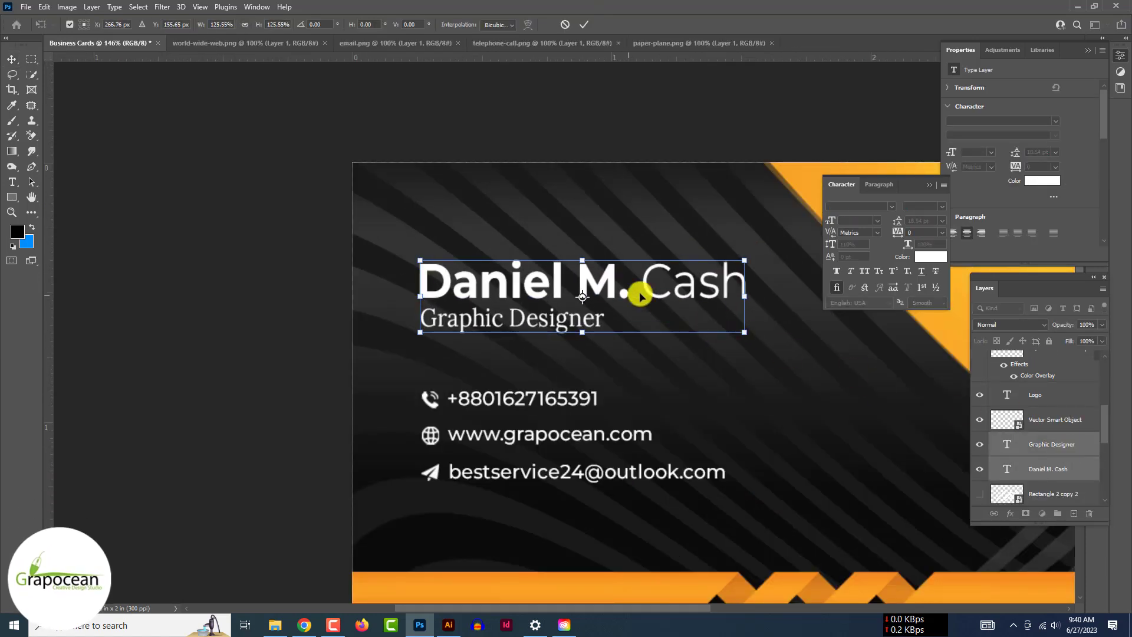
{"action": "left_click_drag", "start_coordinate": [637, 291], "coordinate": [626, 282]}
Commit the enlarged name and title
{"action": "key", "text": "Return"}
{"action": "scroll", "coordinate": [616, 400], "scroll_direction": "down", "scroll_amount": 5}
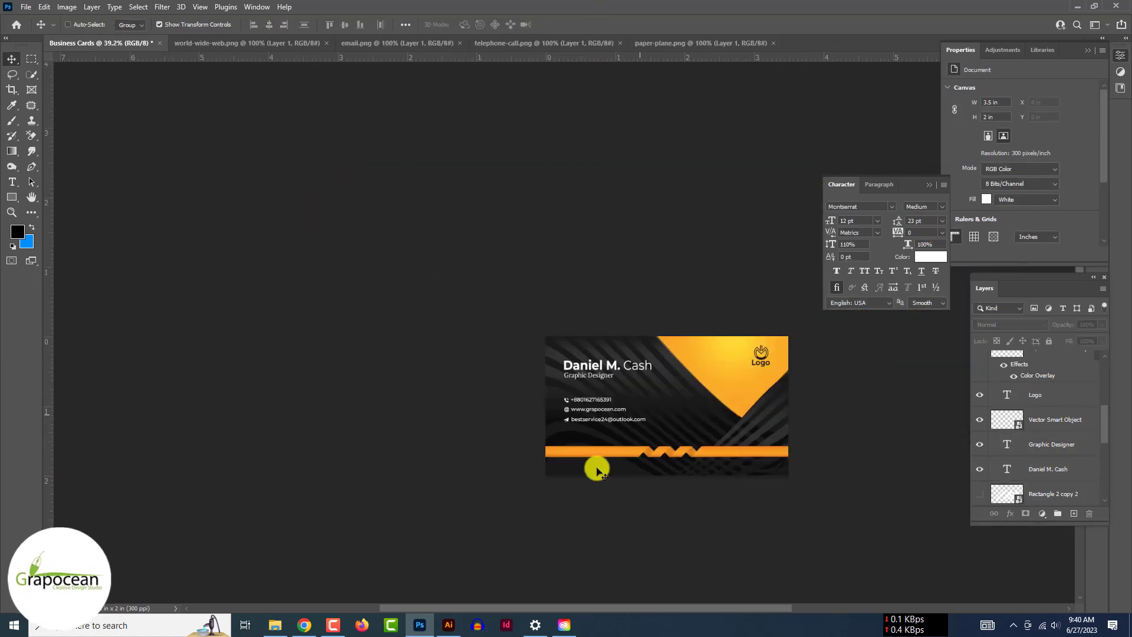
{"action": "scroll", "coordinate": [702, 560], "scroll_direction": "up", "scroll_amount": 1}
{"action": "scroll", "coordinate": [606, 413], "scroll_direction": "up", "scroll_amount": 1}
{"action": "scroll", "coordinate": [605, 417], "scroll_direction": "up", "scroll_amount": 2}
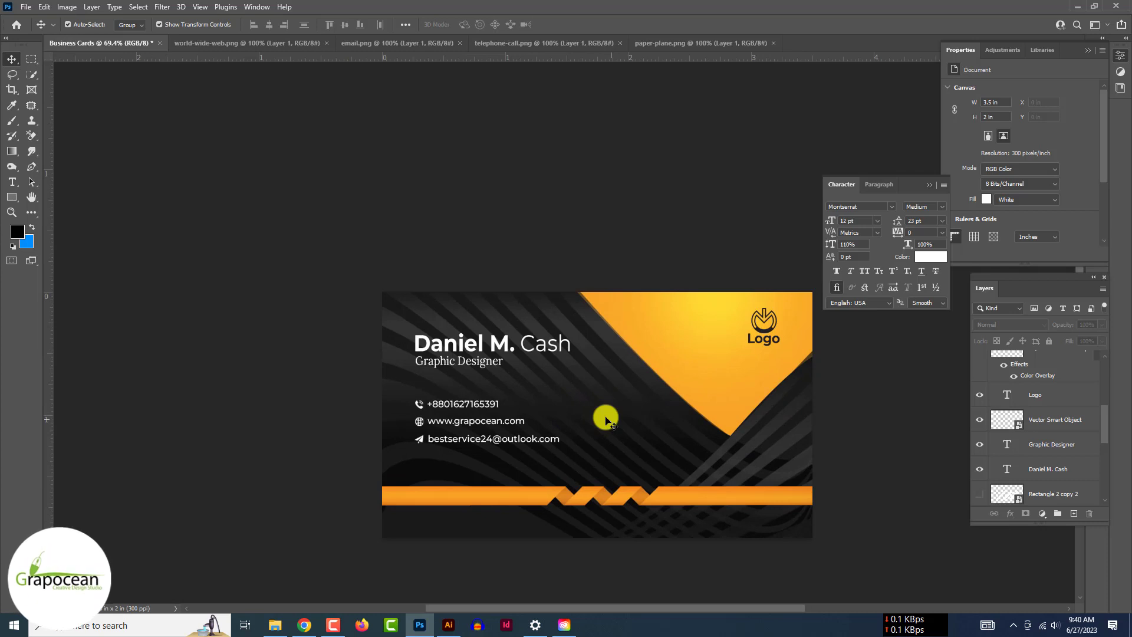
Enlarge the orange-corner logo and its Logo label together to about 130%
{"action": "left_click", "coordinate": [755, 335]}
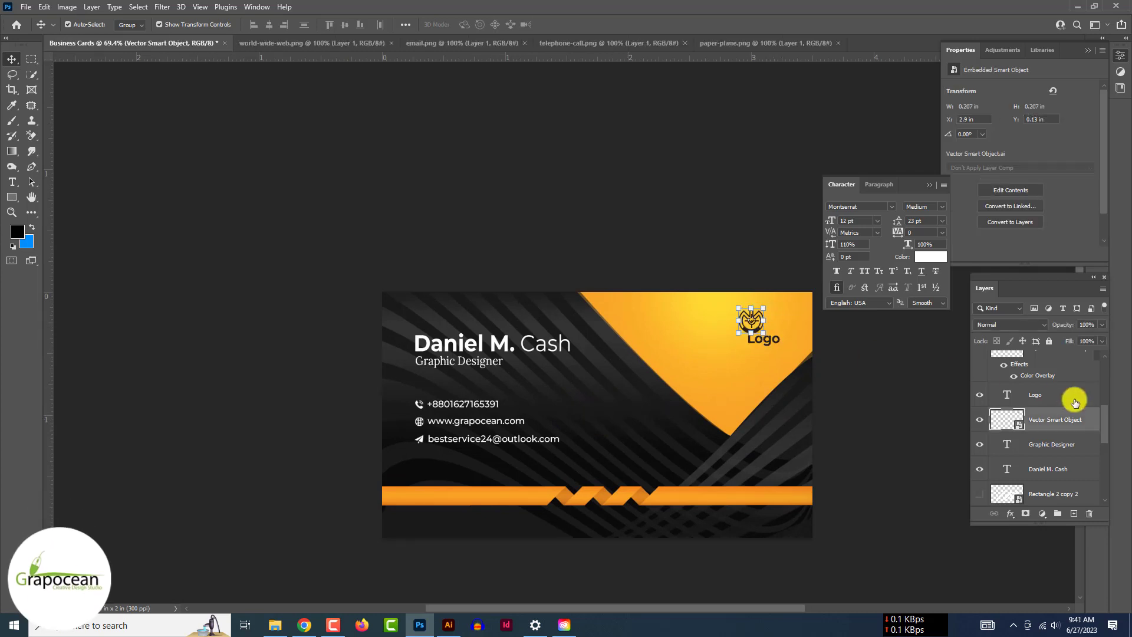
{"action": "left_click", "coordinate": [1070, 404]}
{"action": "left_click", "coordinate": [1038, 421], "text": "ctrl"}
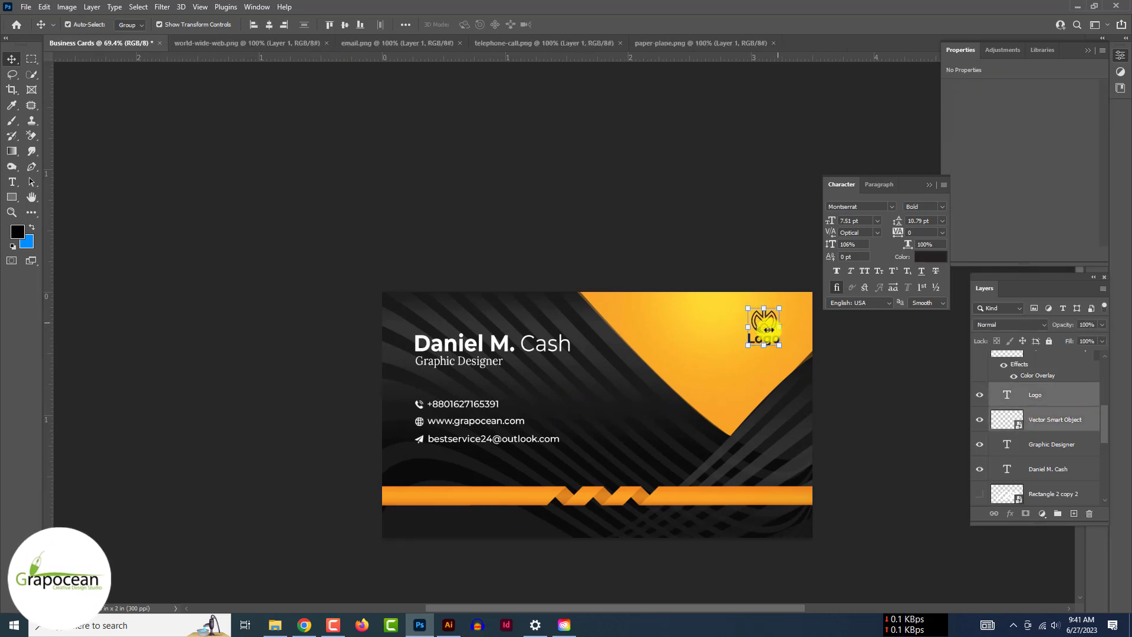
{"action": "mouse_move", "coordinate": [770, 328]}
{"action": "left_mouse_down"}
{"action": "mouse_move", "coordinate": [735, 334]}
{"action": "mouse_move", "coordinate": [757, 306]}
{"action": "left_mouse_up"}
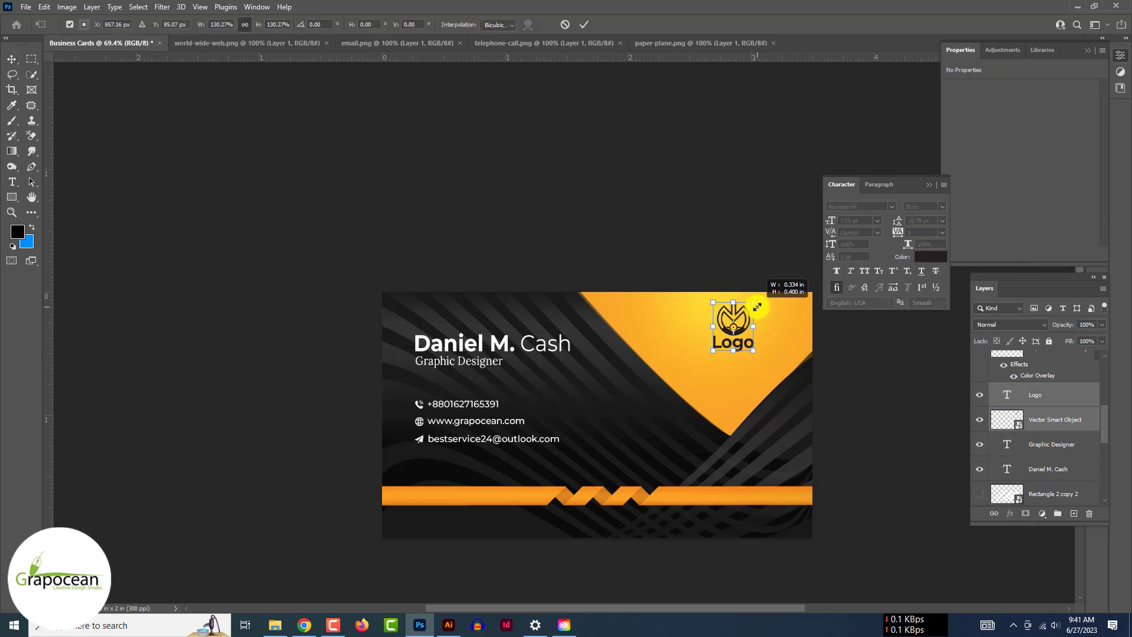
{"action": "key", "text": "Return"}
Test moving the orange band up the card, then undo to restore it
{"action": "scroll", "coordinate": [643, 334], "scroll_direction": "down", "scroll_amount": 1}
{"action": "left_click", "coordinate": [748, 531]}
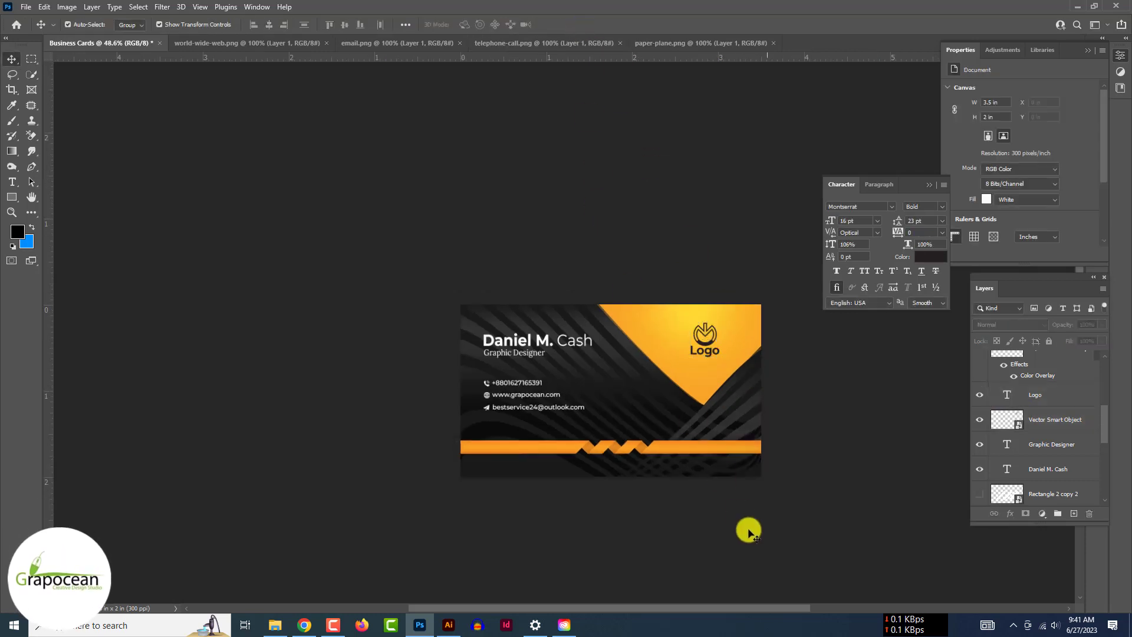
{"action": "scroll", "coordinate": [542, 413], "scroll_direction": "down", "scroll_amount": 2}
{"action": "scroll", "coordinate": [517, 397], "scroll_direction": "up", "scroll_amount": 5}
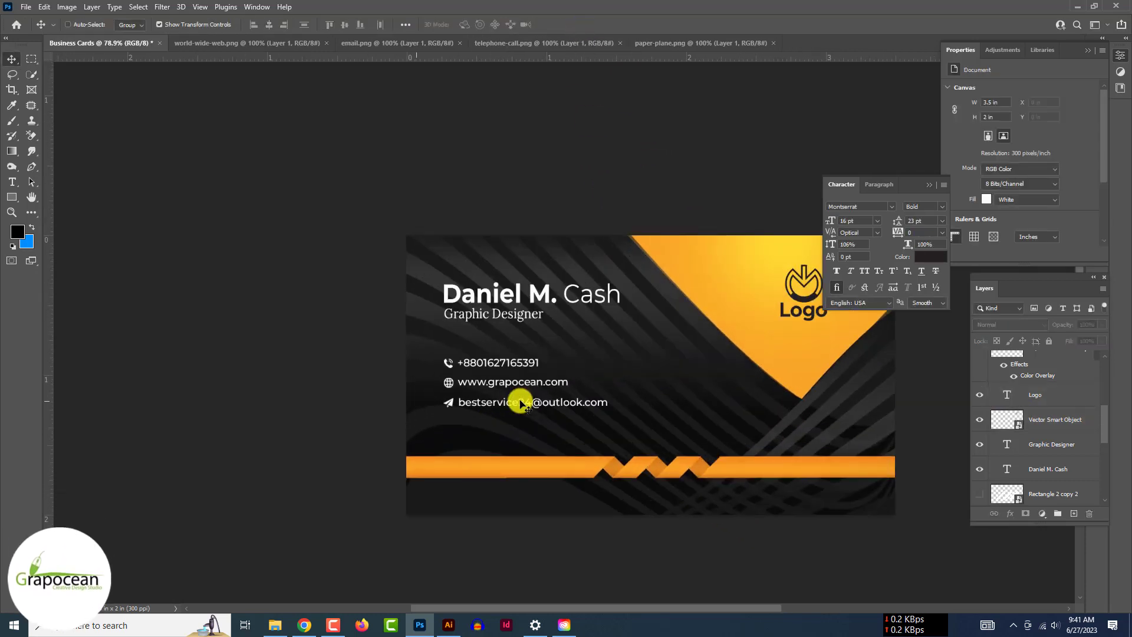
{"action": "scroll", "coordinate": [517, 396], "scroll_direction": "down", "scroll_amount": 3}
{"action": "left_click_drag", "start_coordinate": [648, 439], "coordinate": [694, 364]}
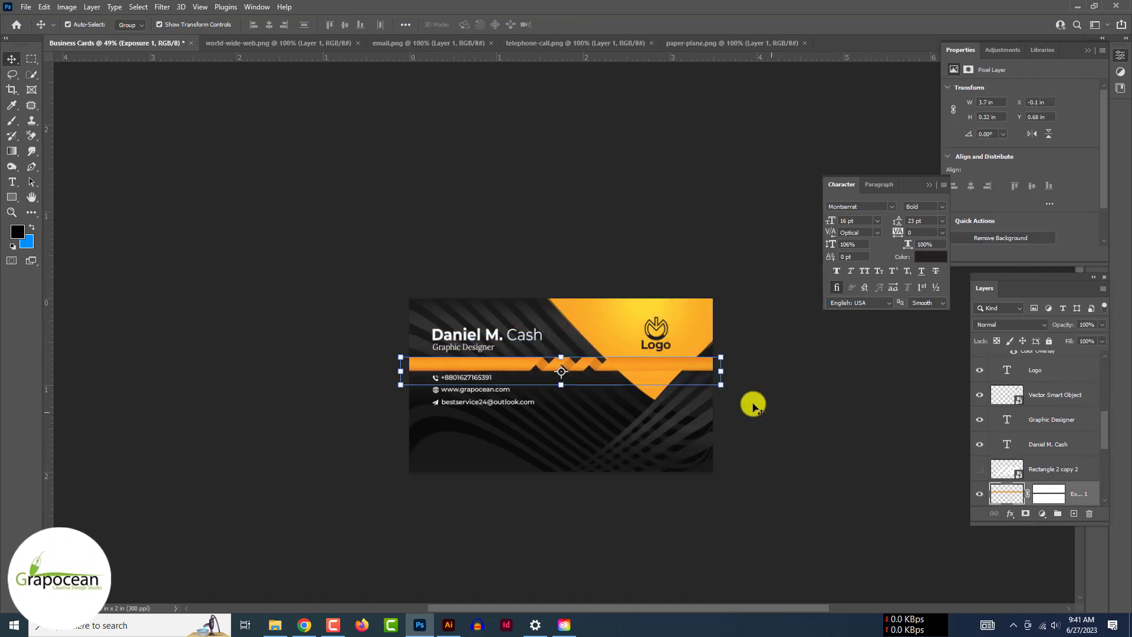
{"action": "key", "text": "ctrl+z"}
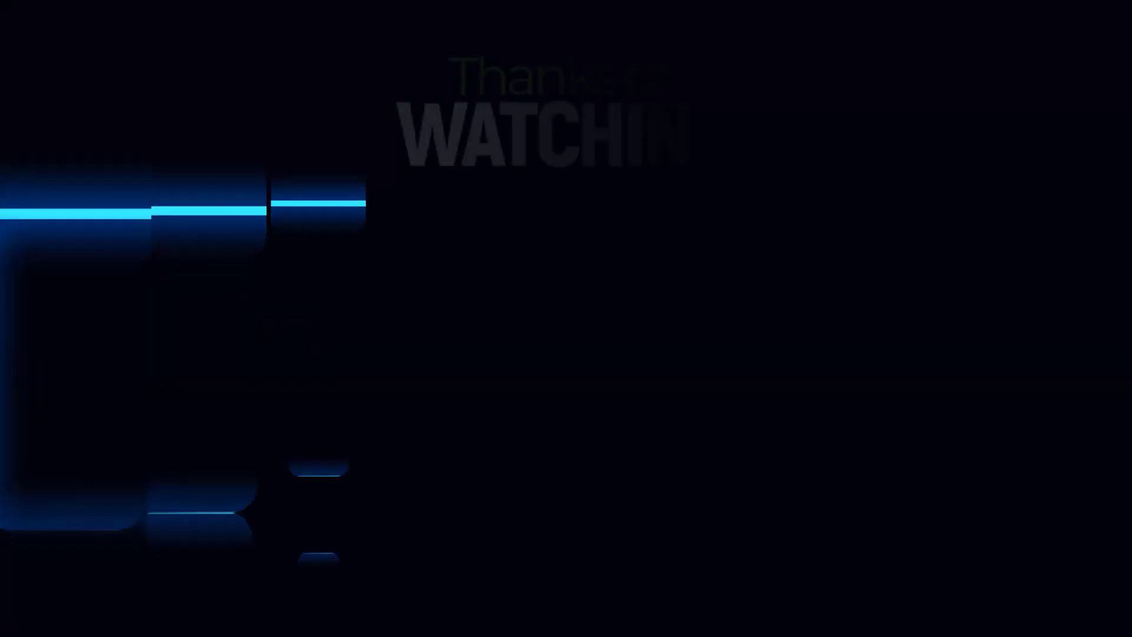